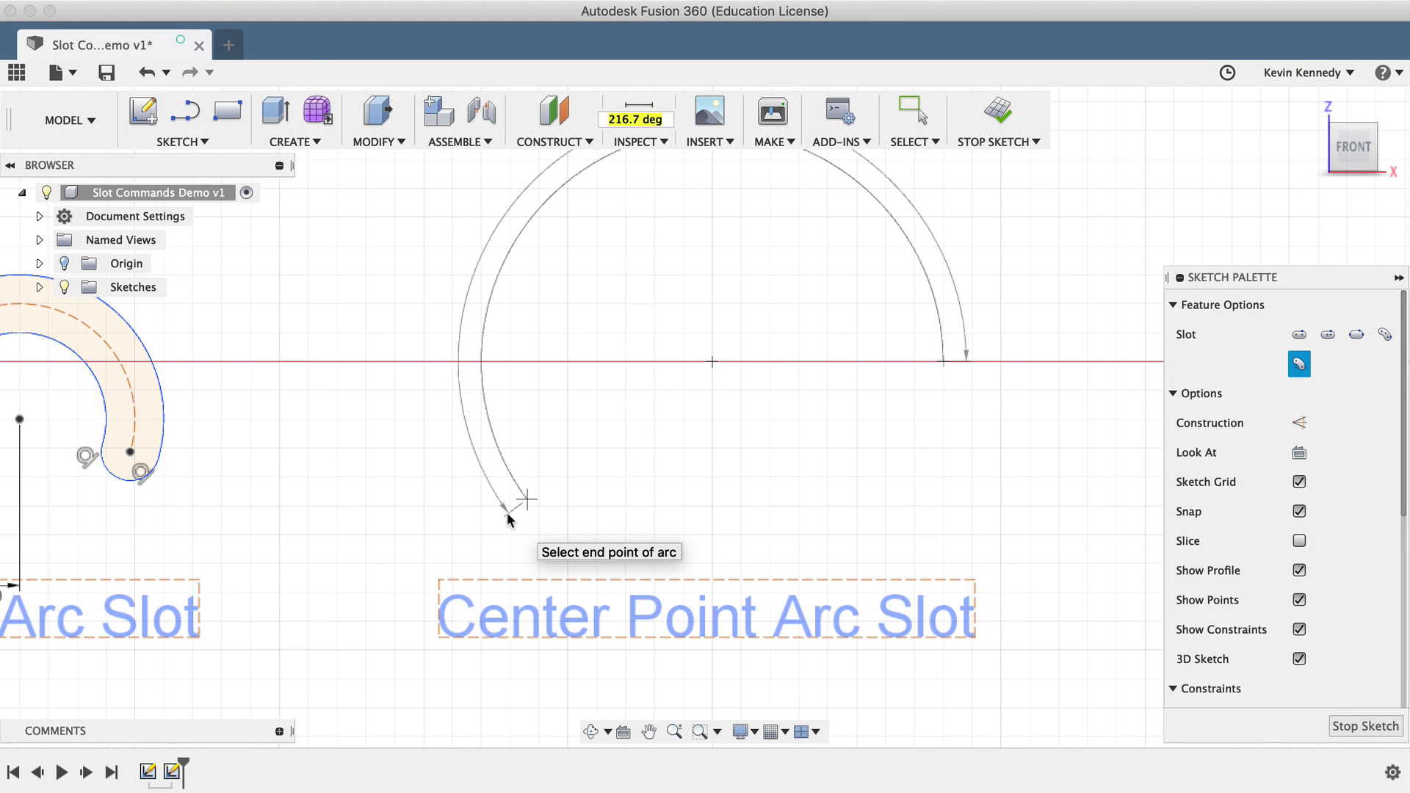
- Set the arc slot's end point and width to complete the center point arc slot
left_click(507, 513)
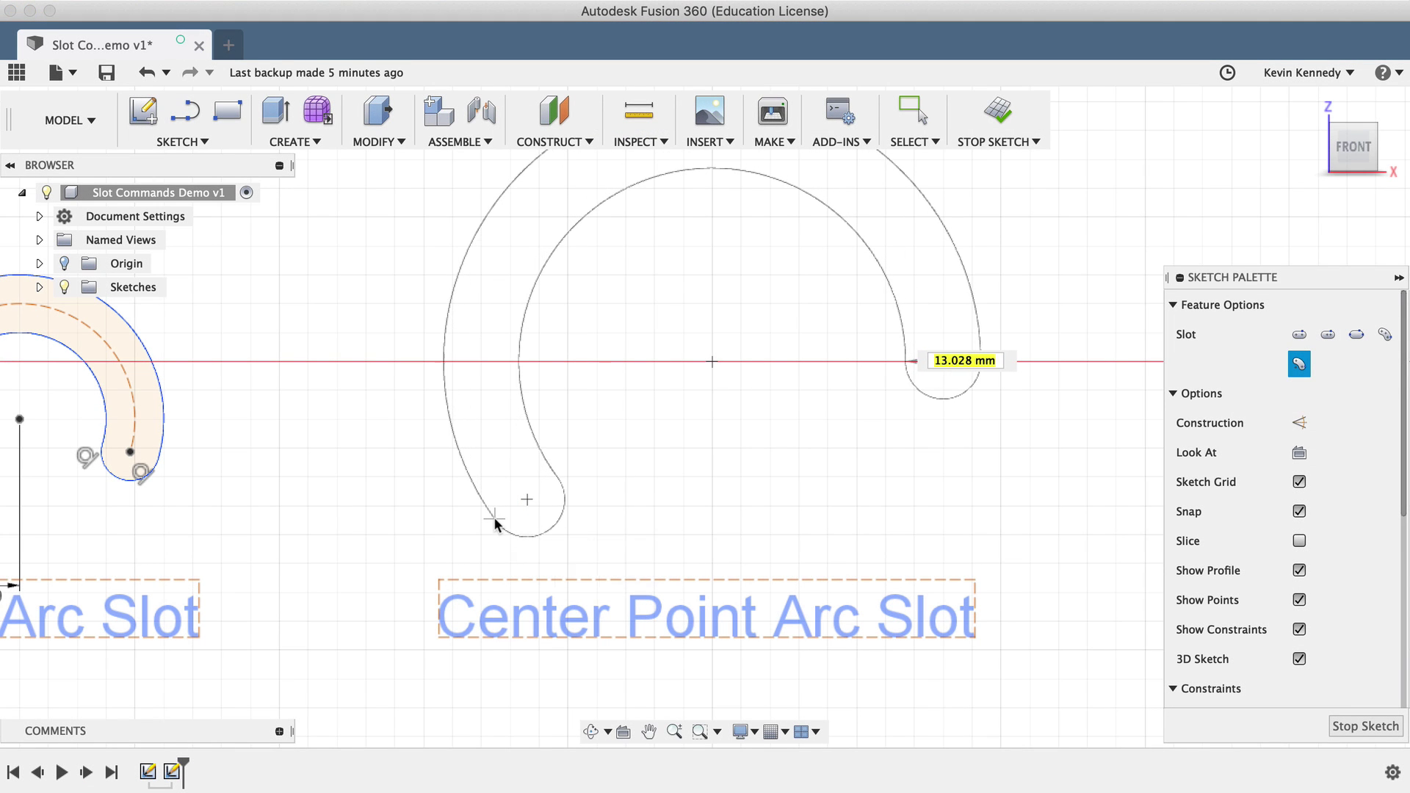
left_click(493, 516)
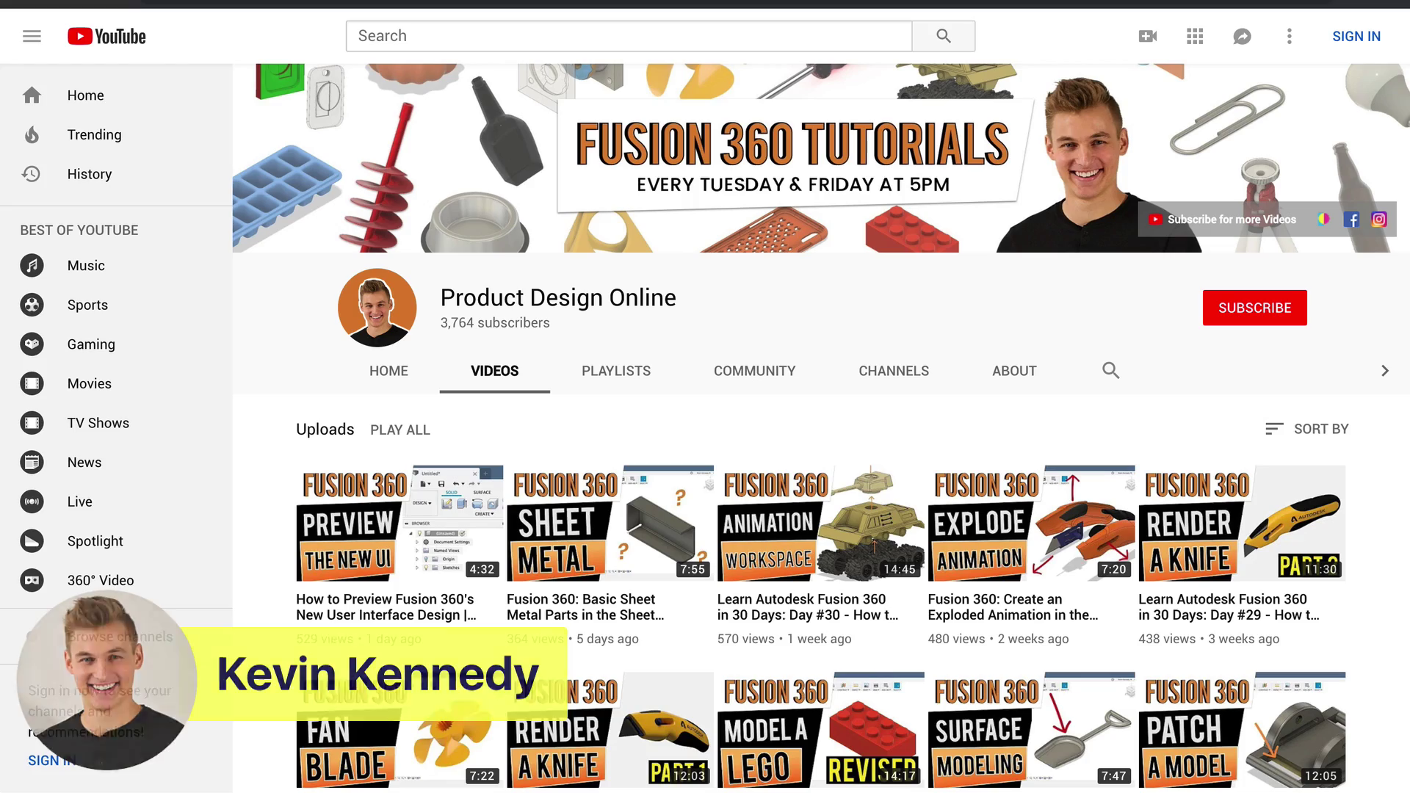
scroll(290, 321, "down", 10)
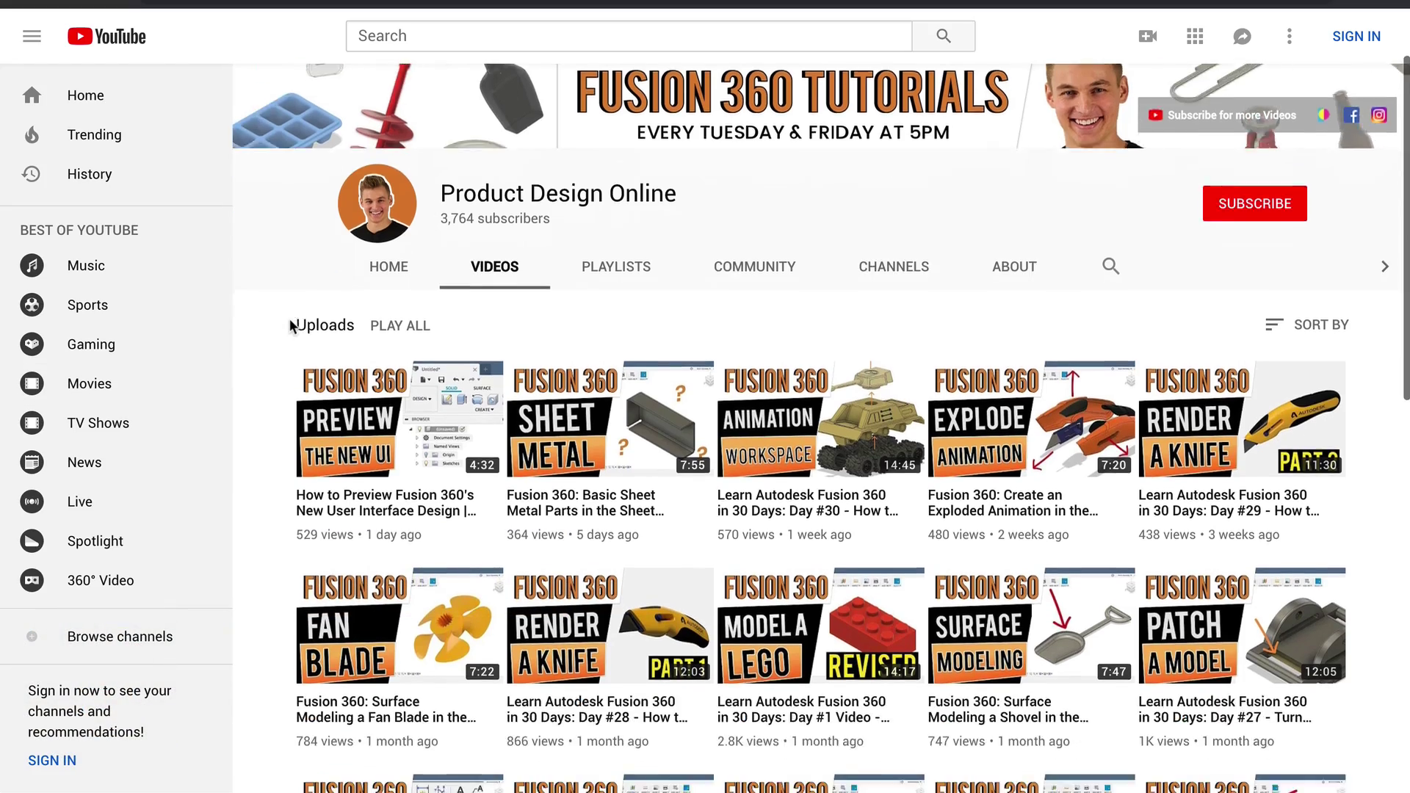
scroll(291, 323, "down", 10)
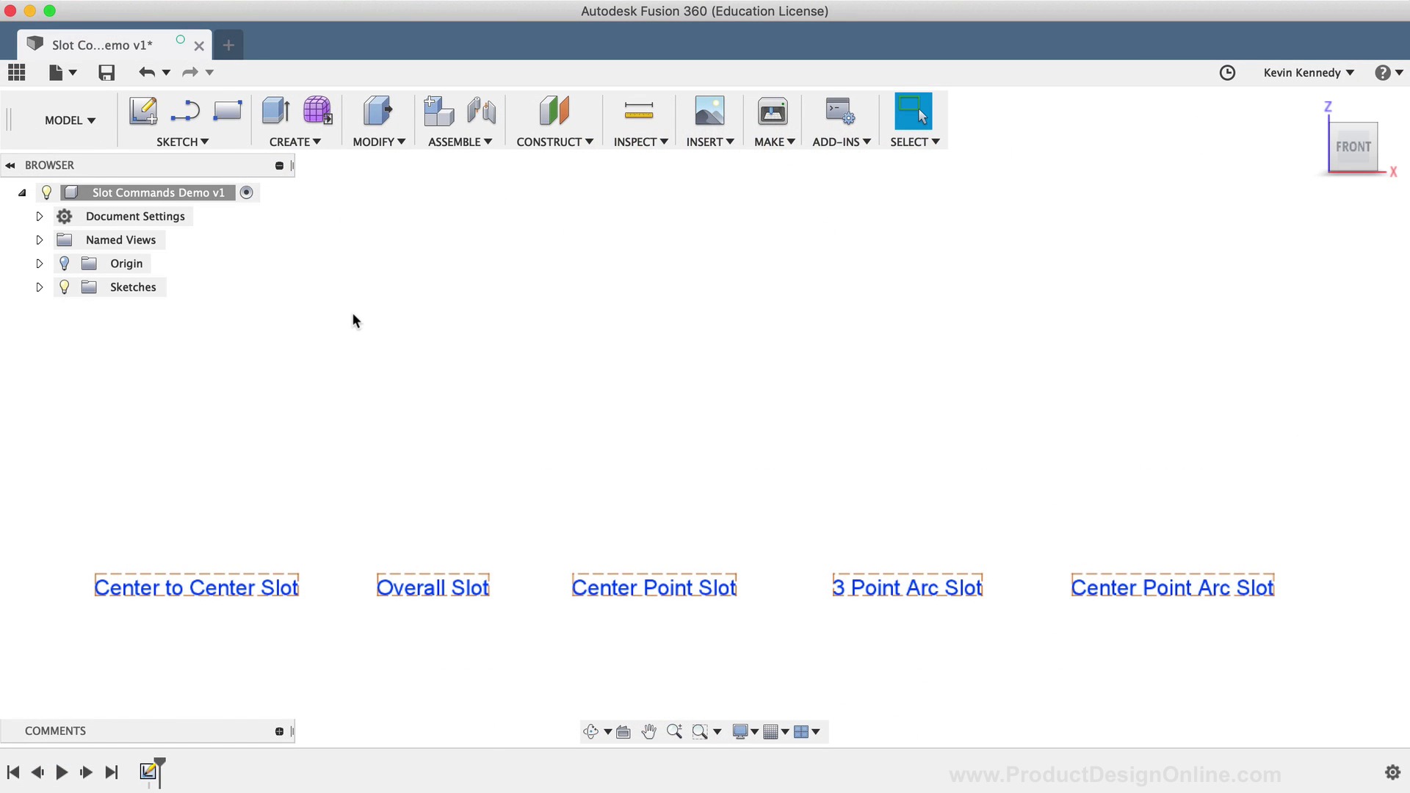
- Launch Center to Center Slot from the right-click marking menu's Sketch > Slot submenu
left_click(210, 142)
mouse_move(224, 310)
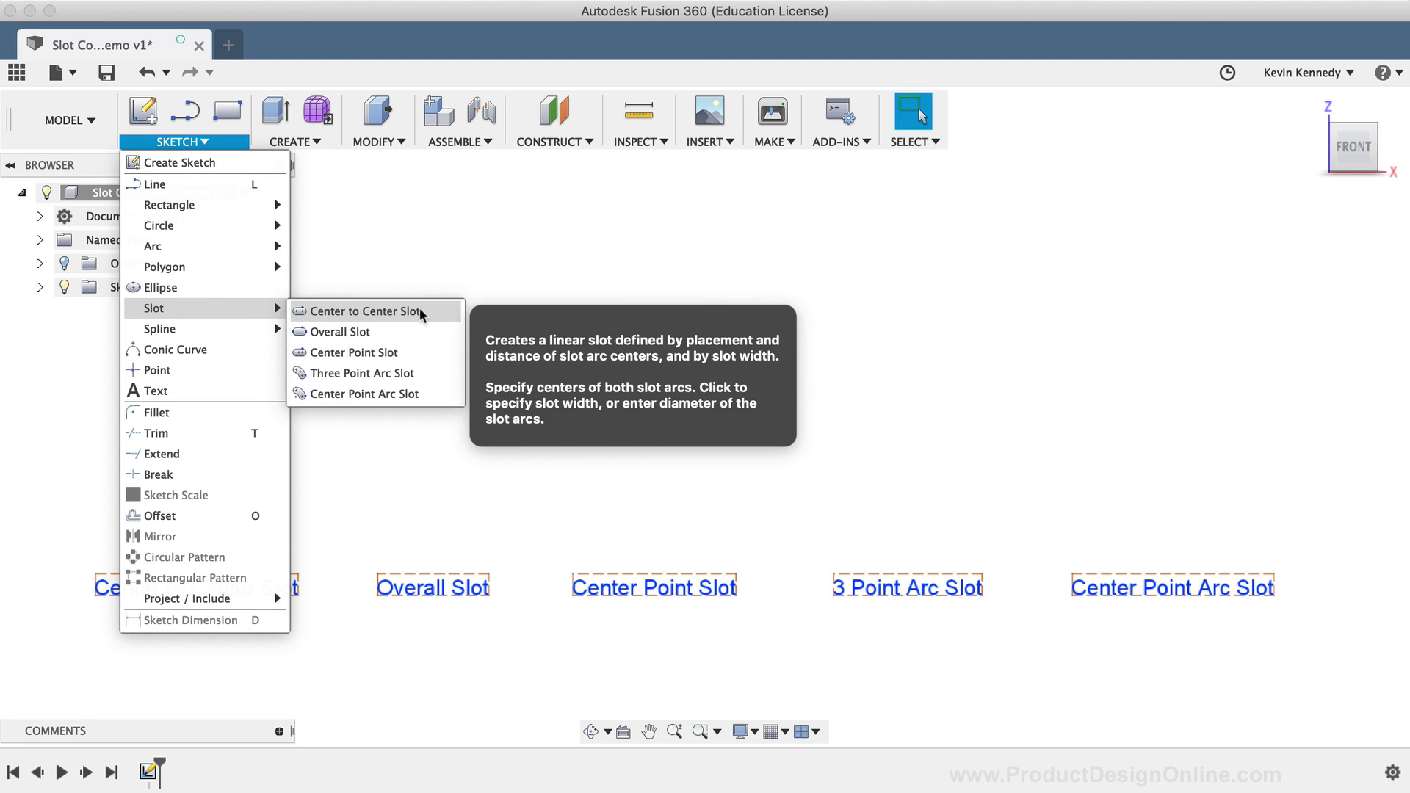
left_click(601, 339)
right_click(599, 339)
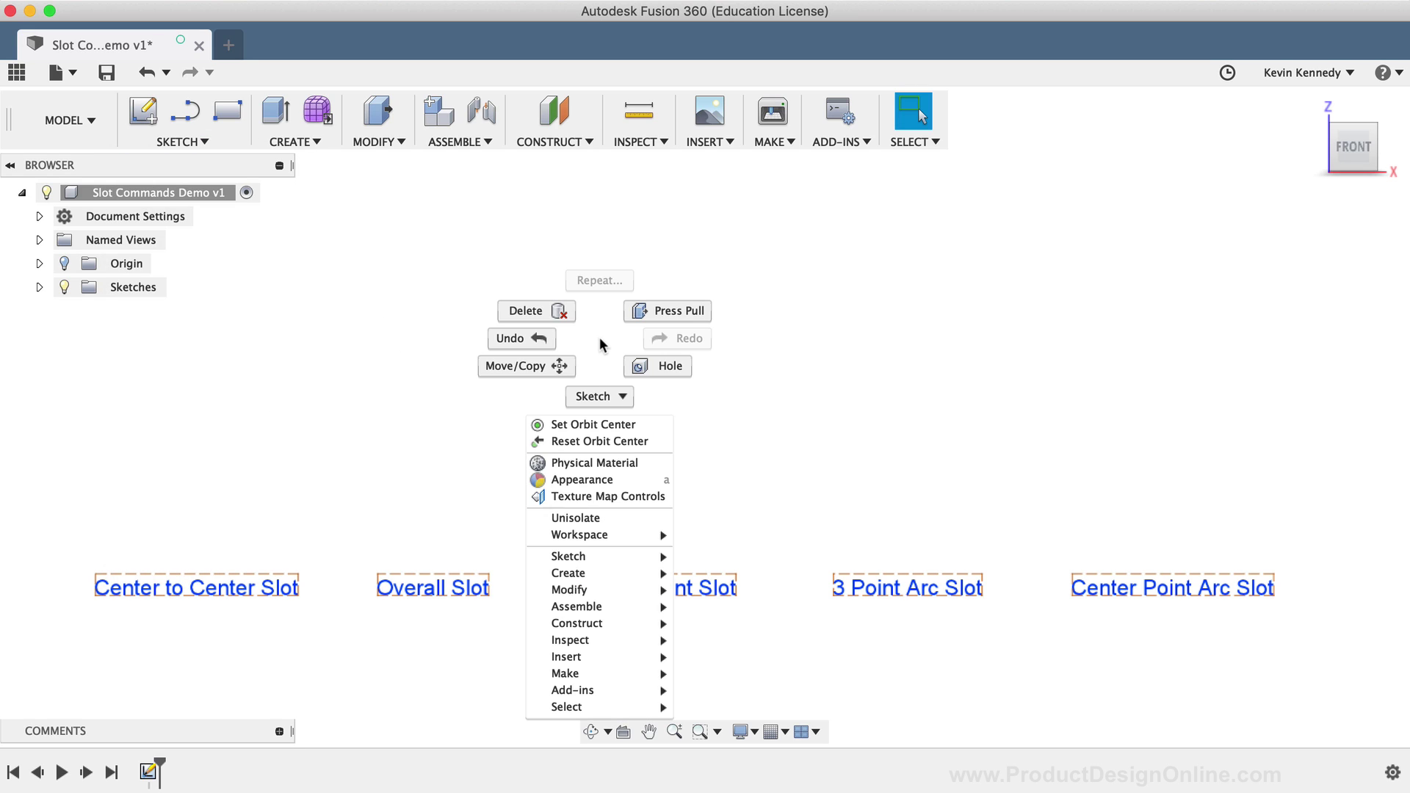
mouse_move(584, 556)
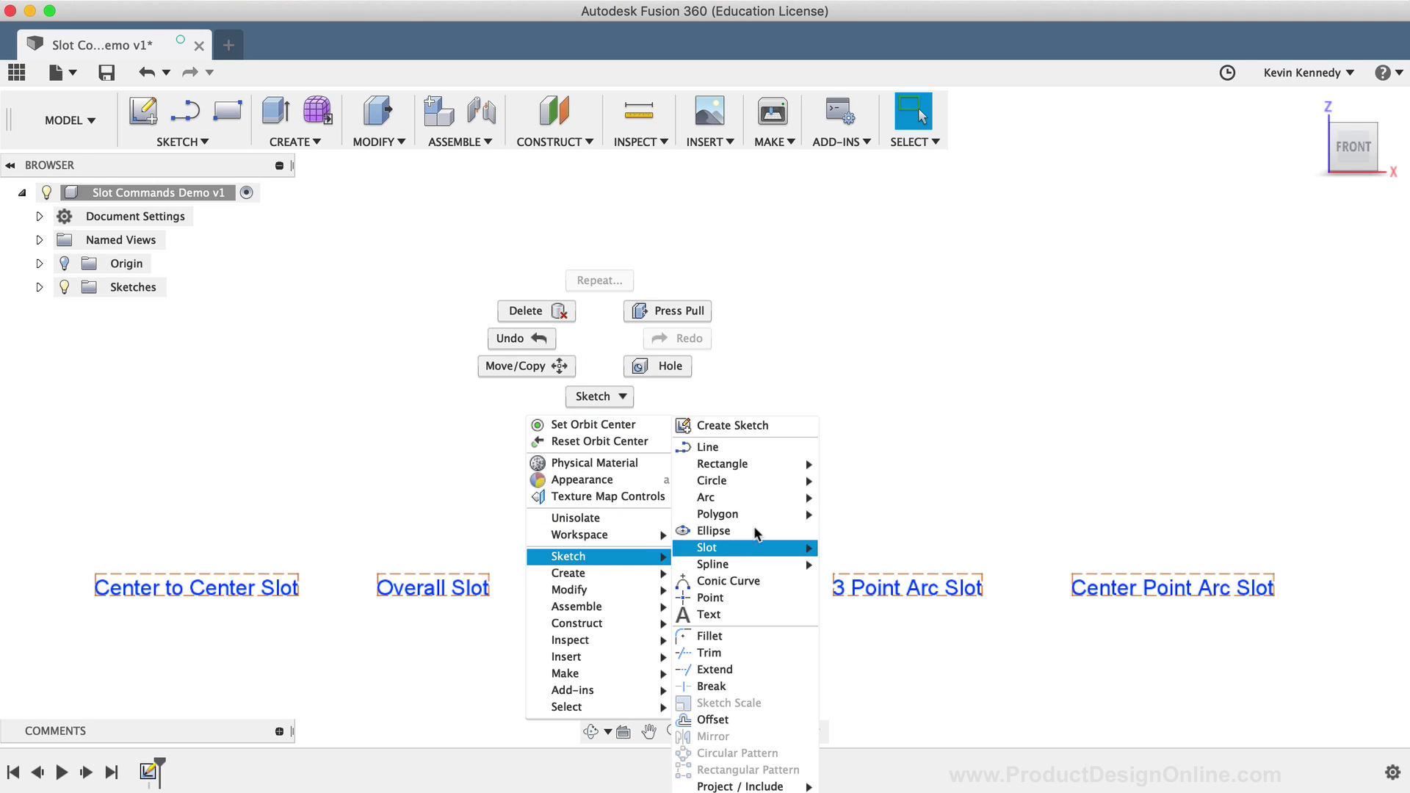
mouse_move(782, 547)
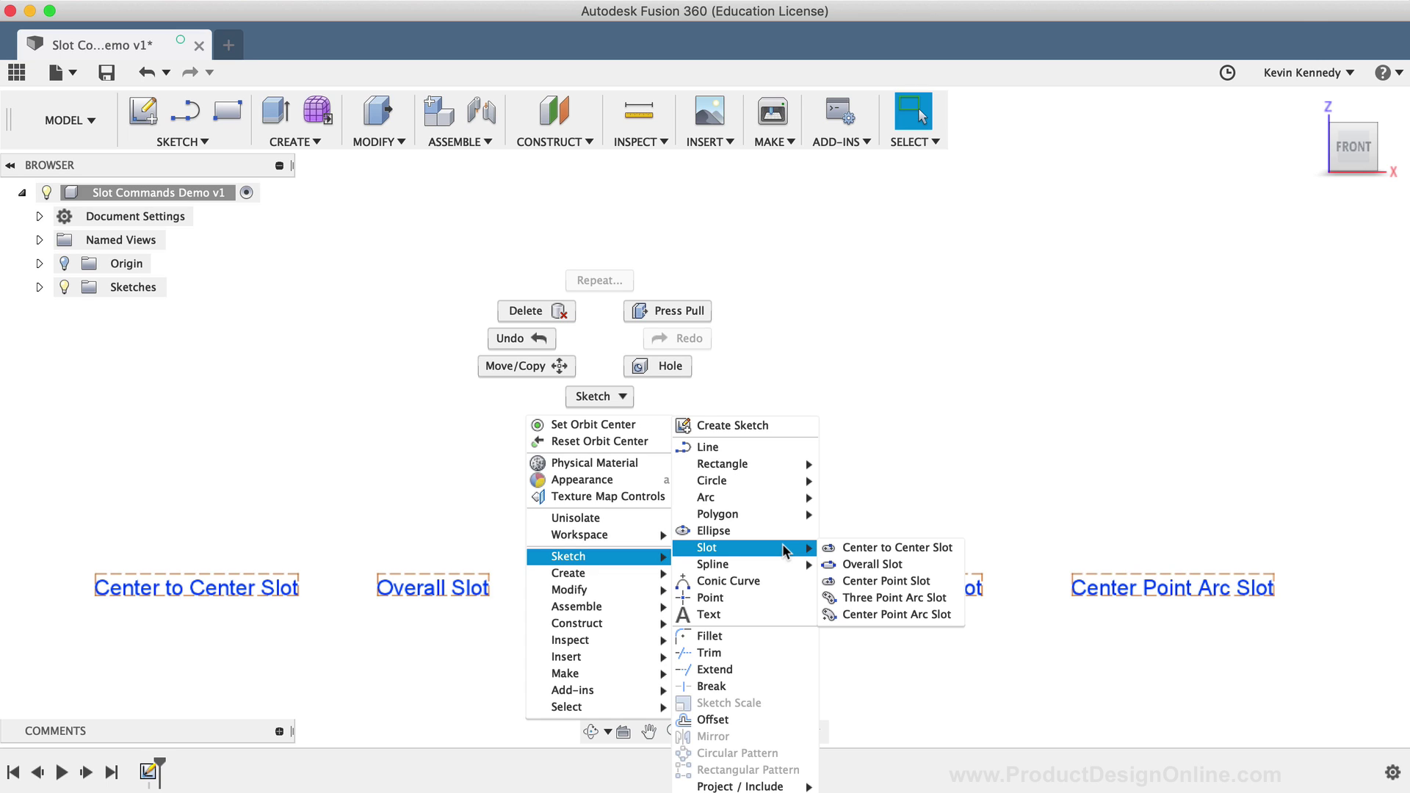
left_click(834, 547)
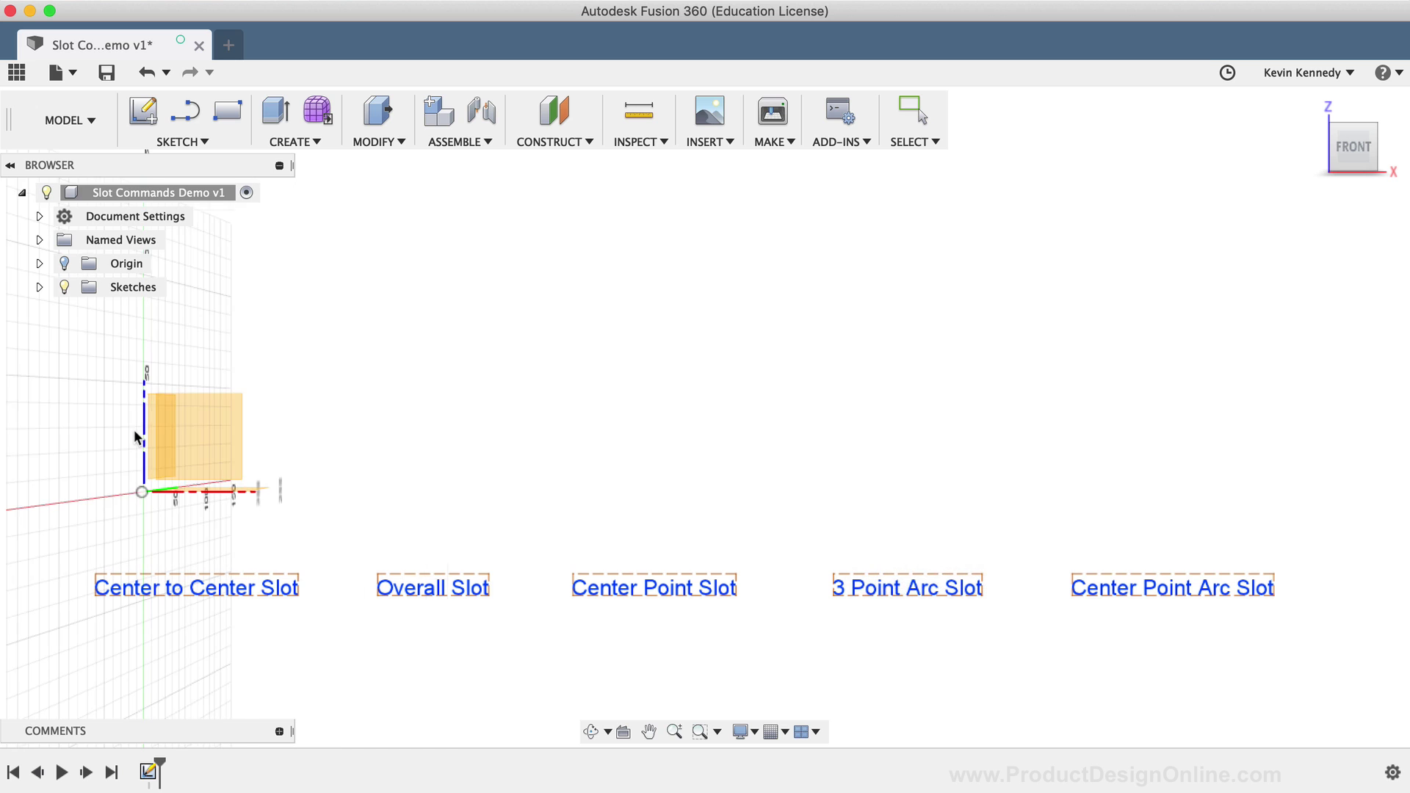
- On the front plane, draw a center-to-center slot from the origin rightward, width 15
left_click(206, 429)
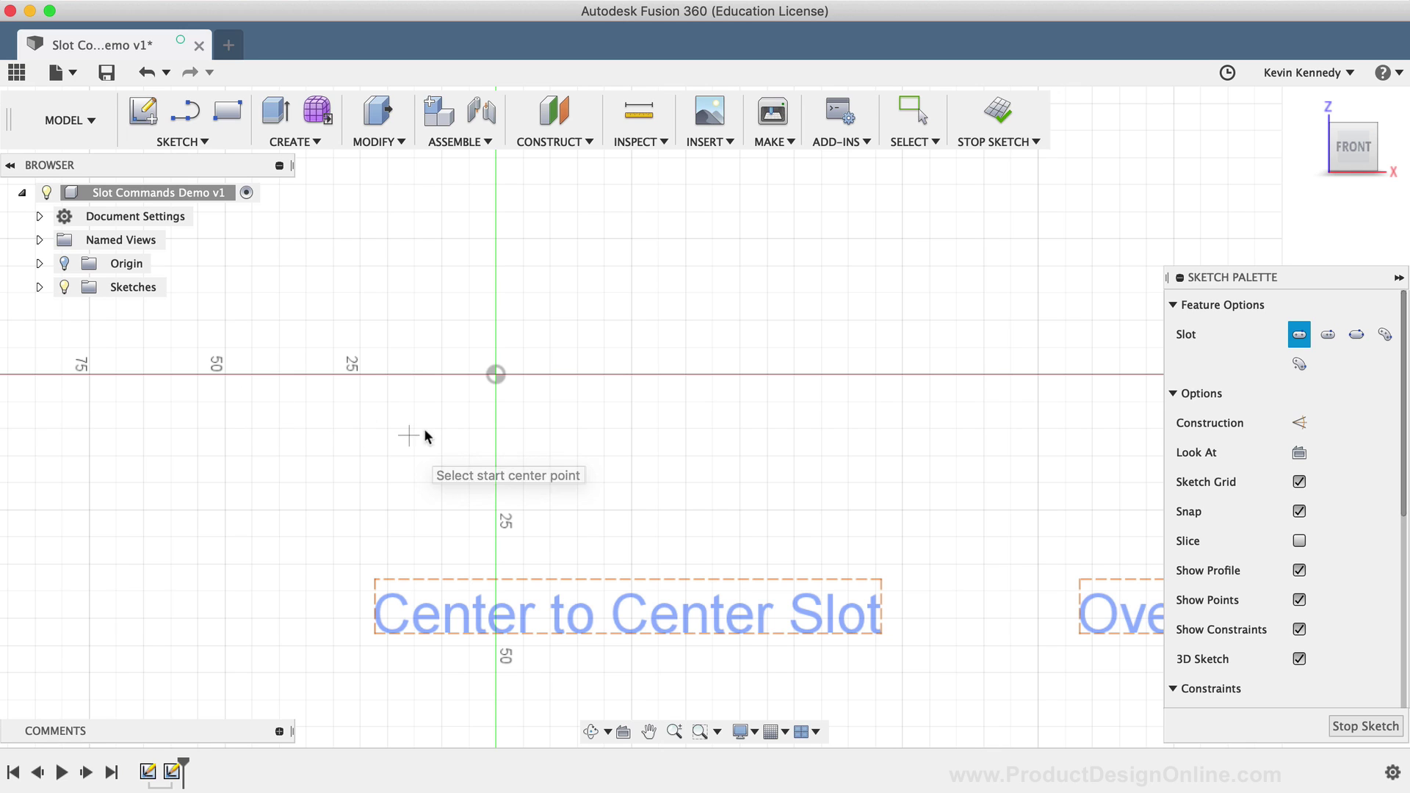
left_click(497, 375)
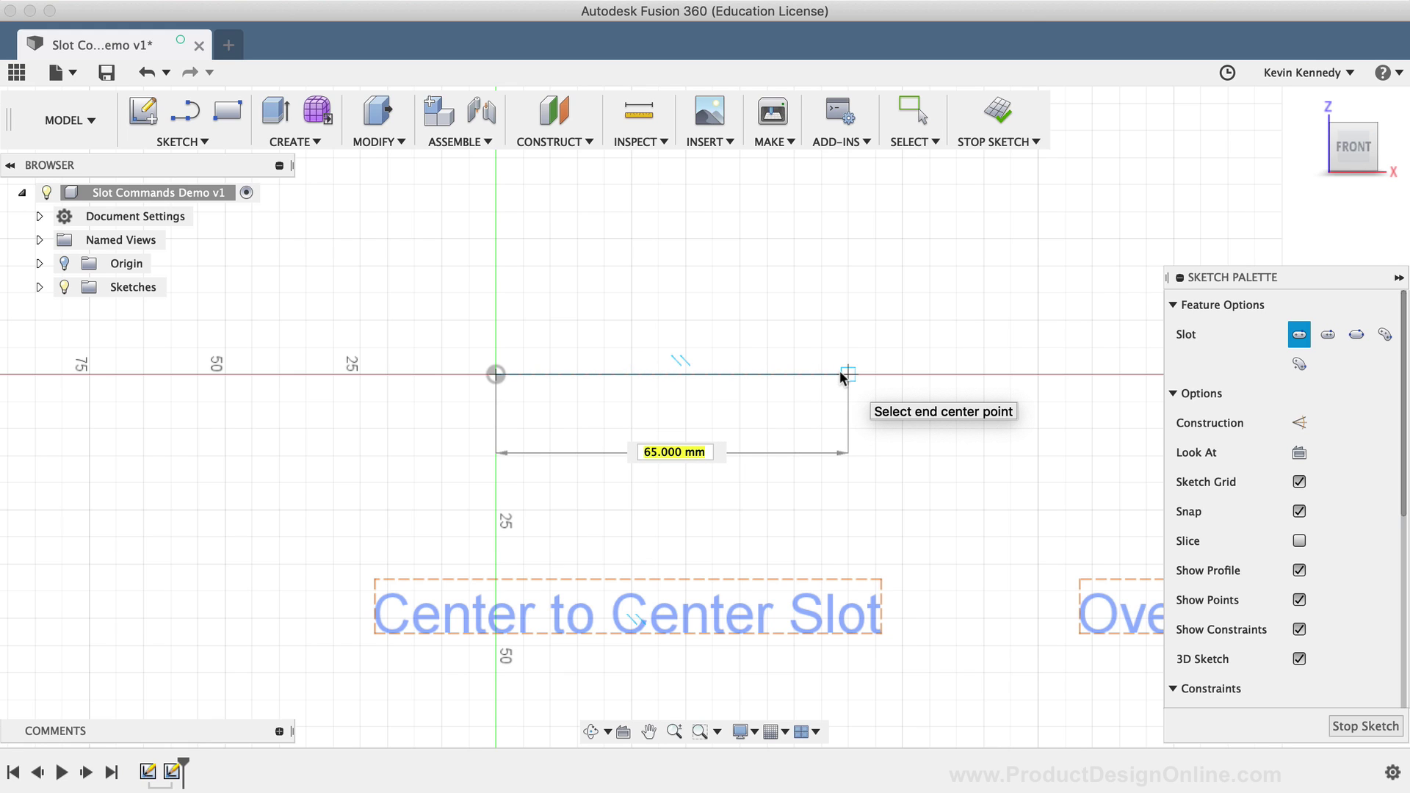
left_click(840, 372)
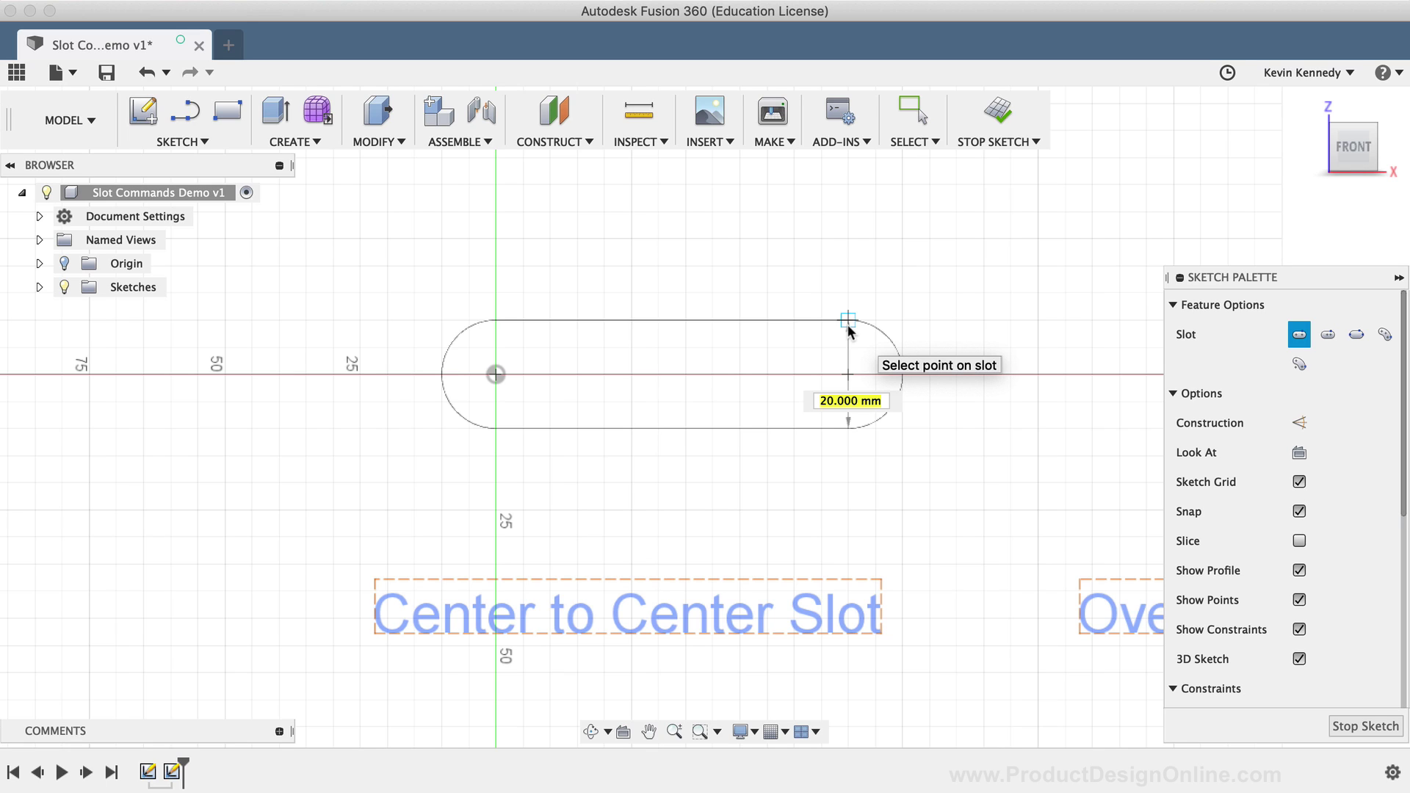
type("15")
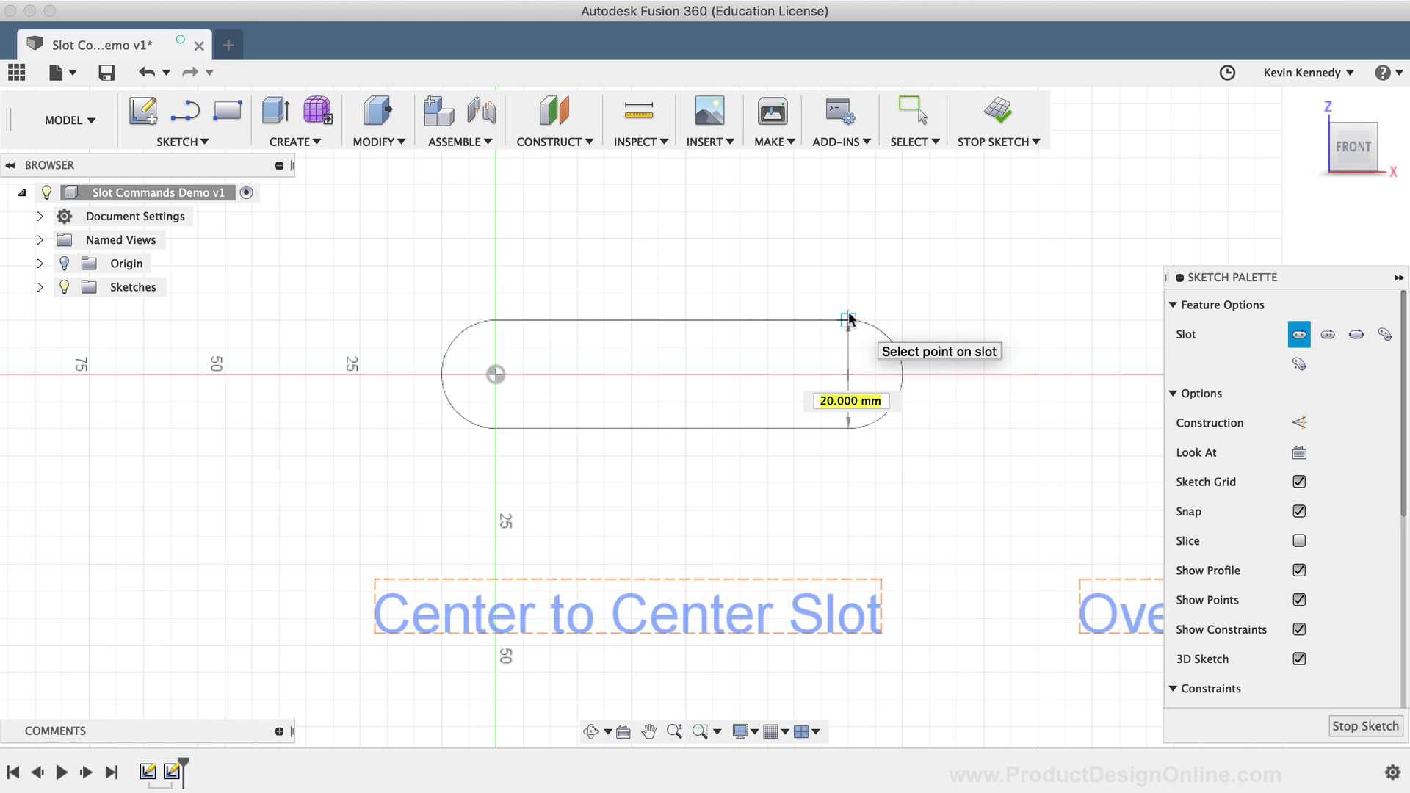
left_click(848, 318)
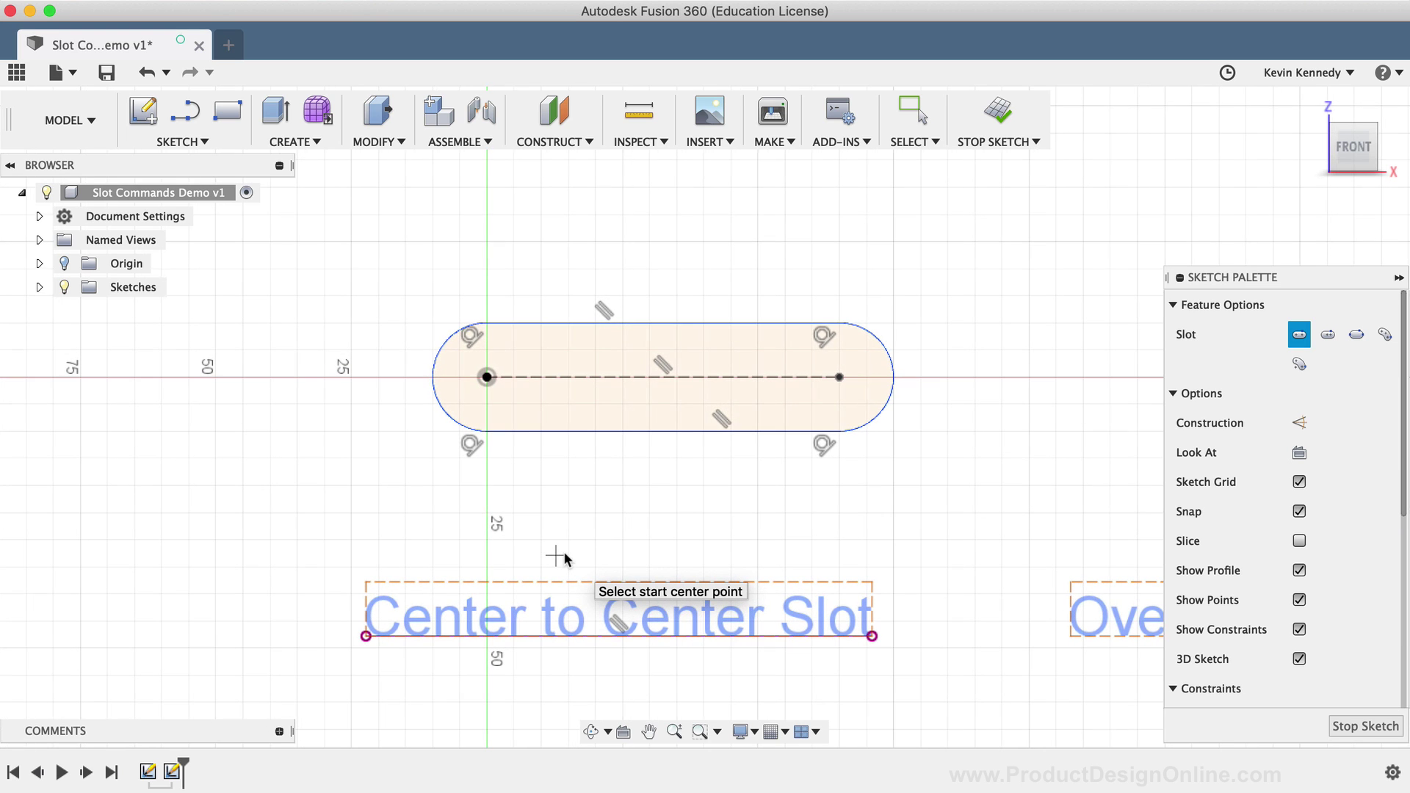
- Press Escape to close the Center to Center Slot command
key("Escape")
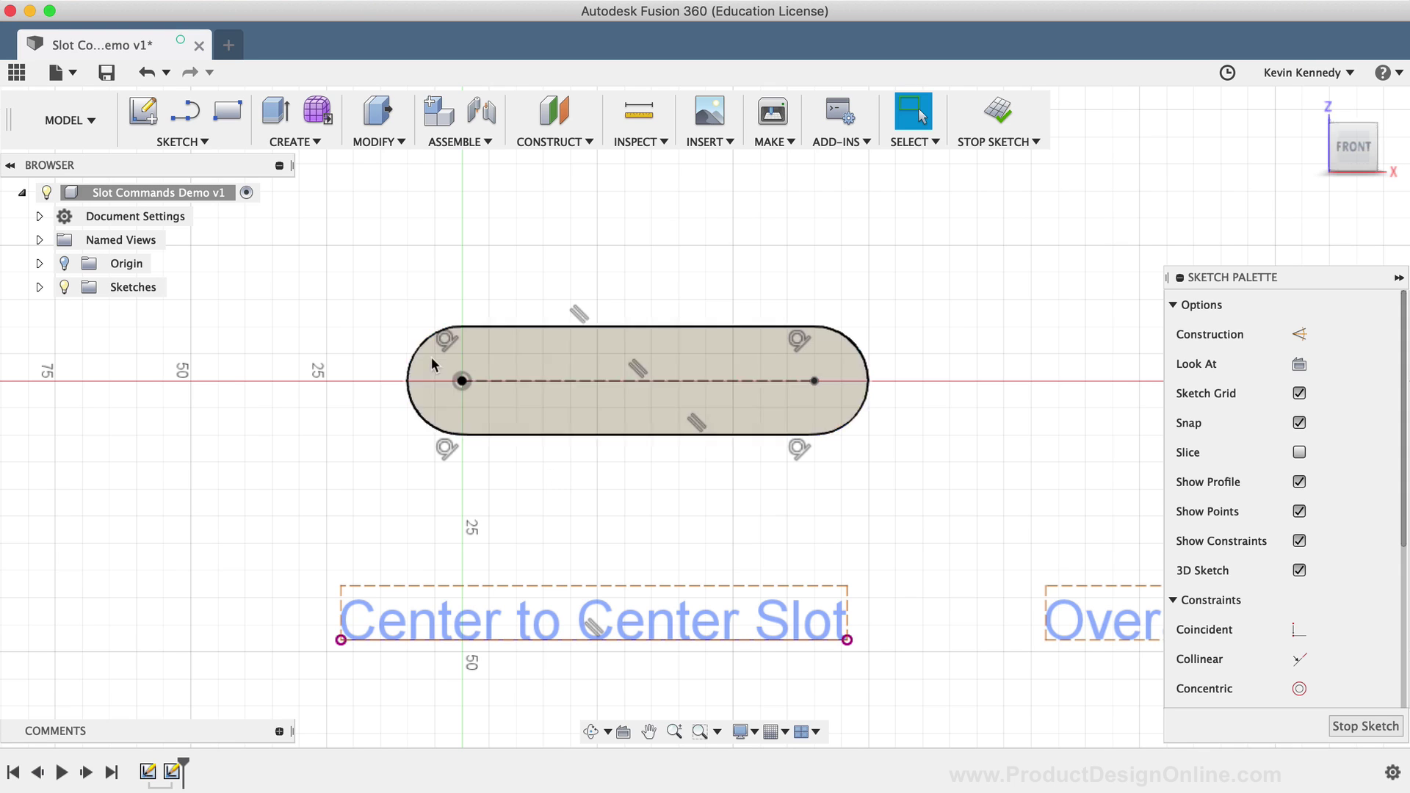
- Dimension the slot's centre line to 60 mm between centres
left_click(229, 143)
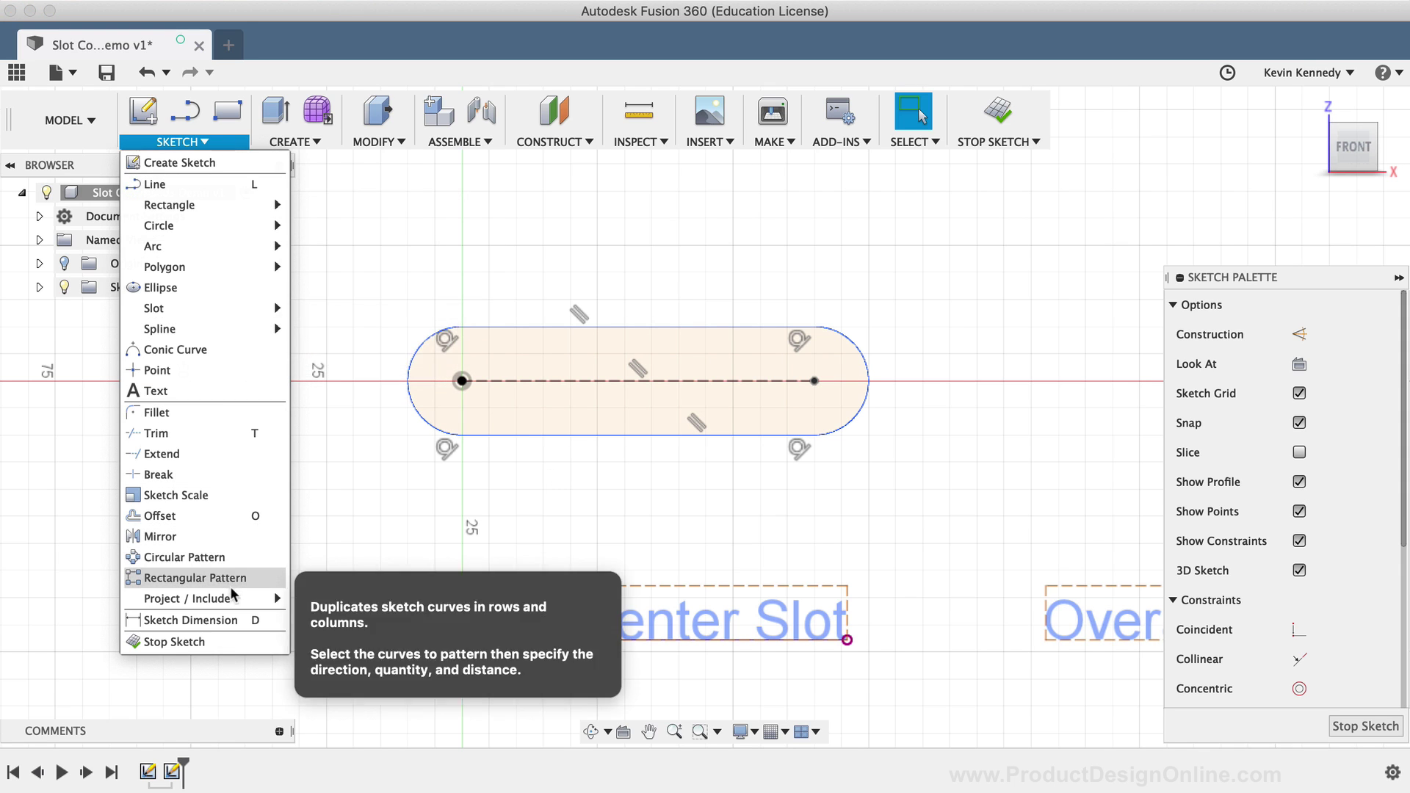
left_click(240, 621)
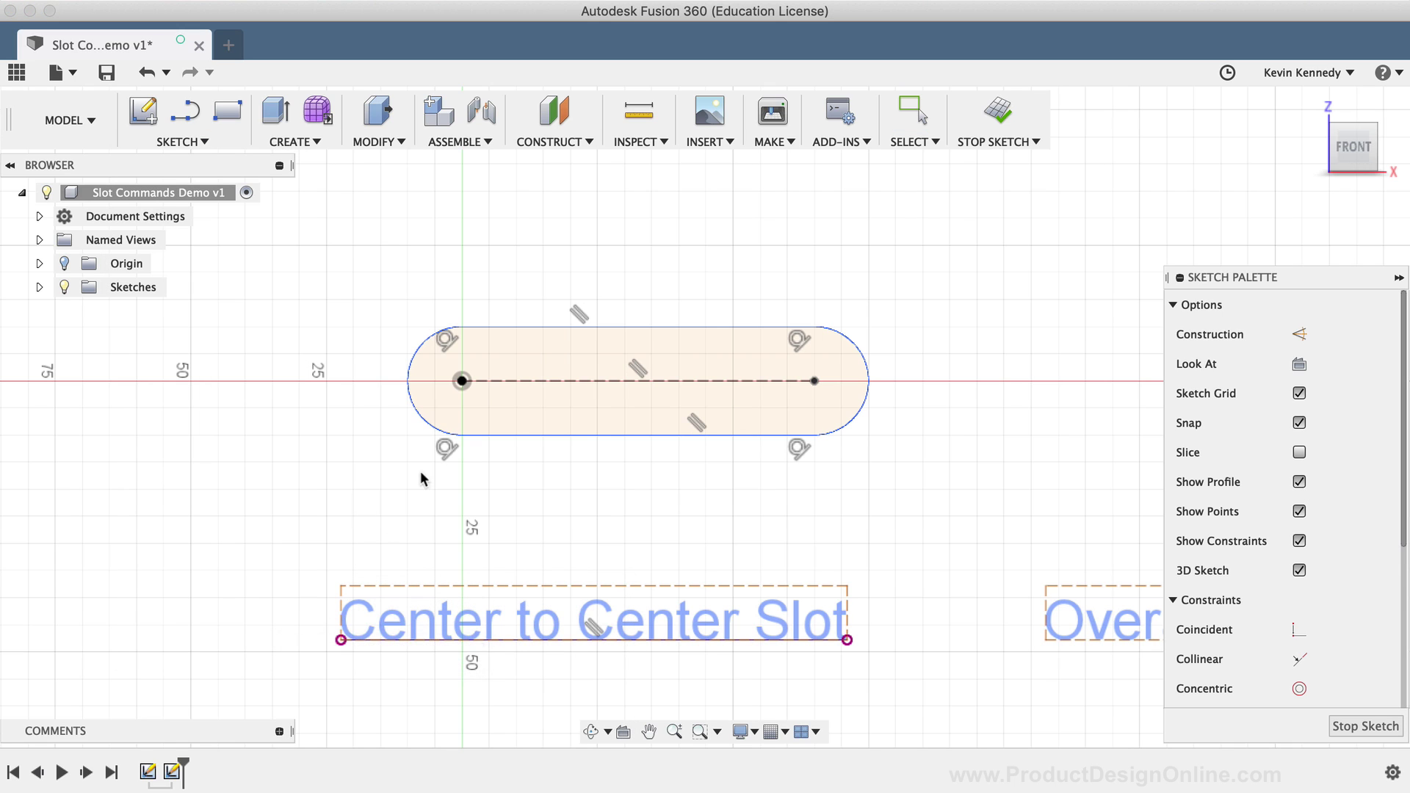
left_click(575, 380)
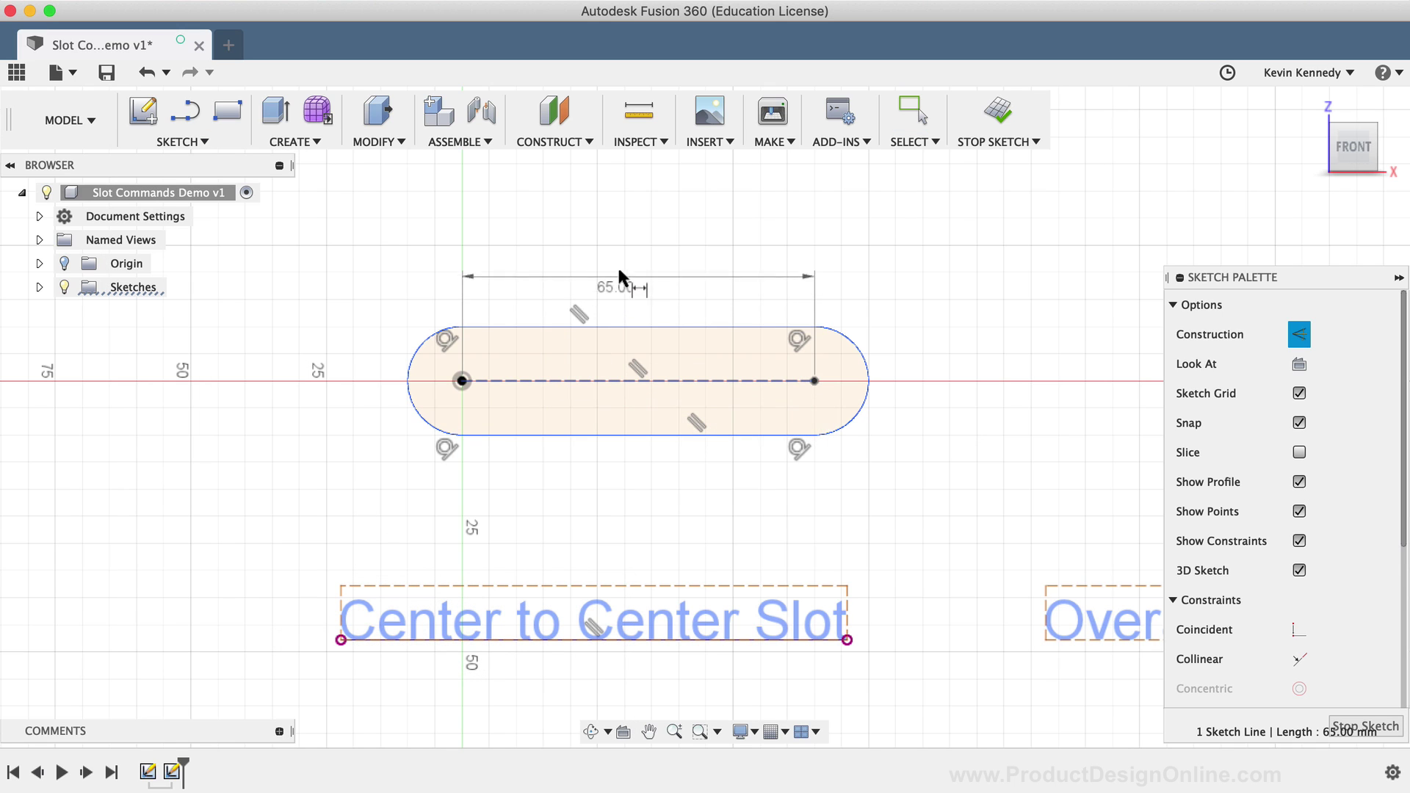
left_click(640, 254)
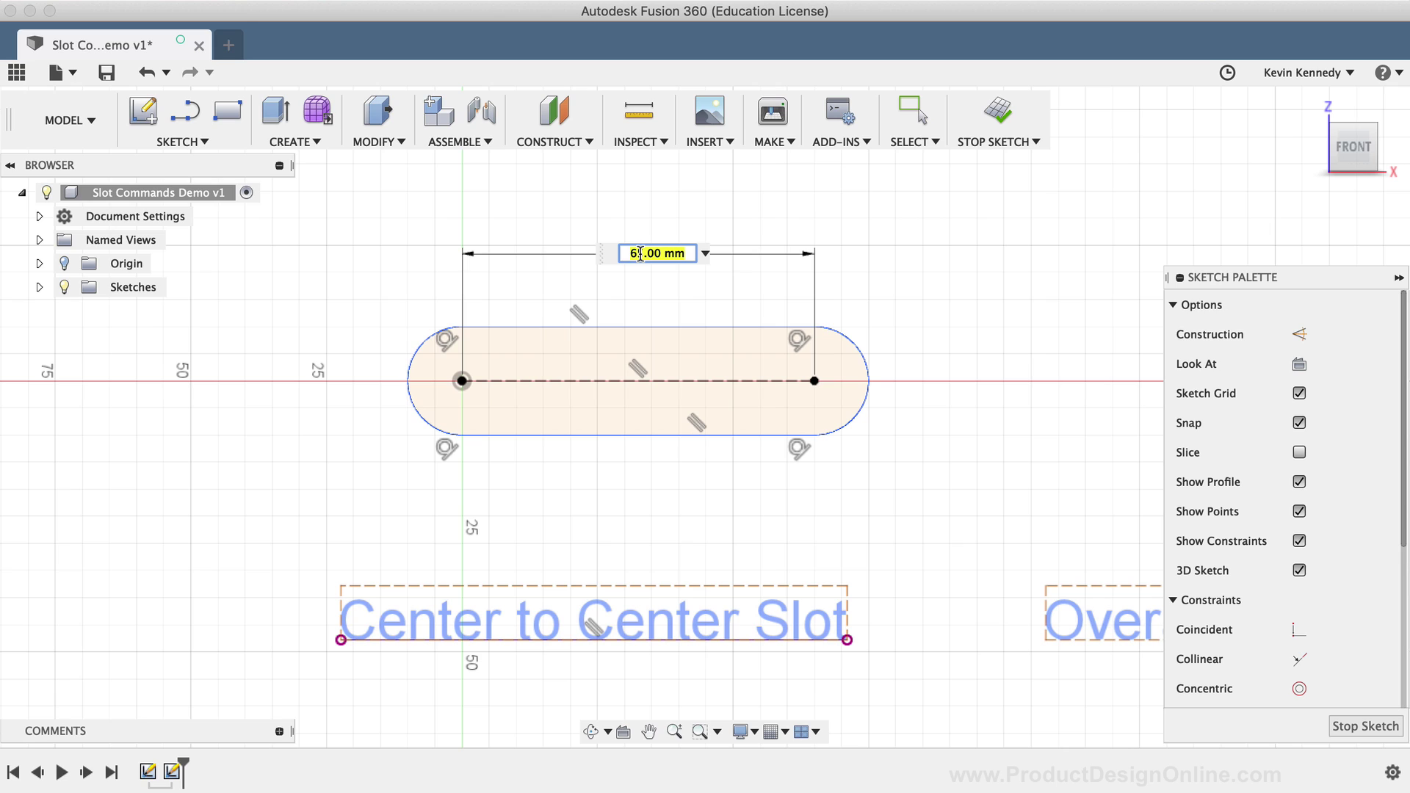
type("60")
key("Return")
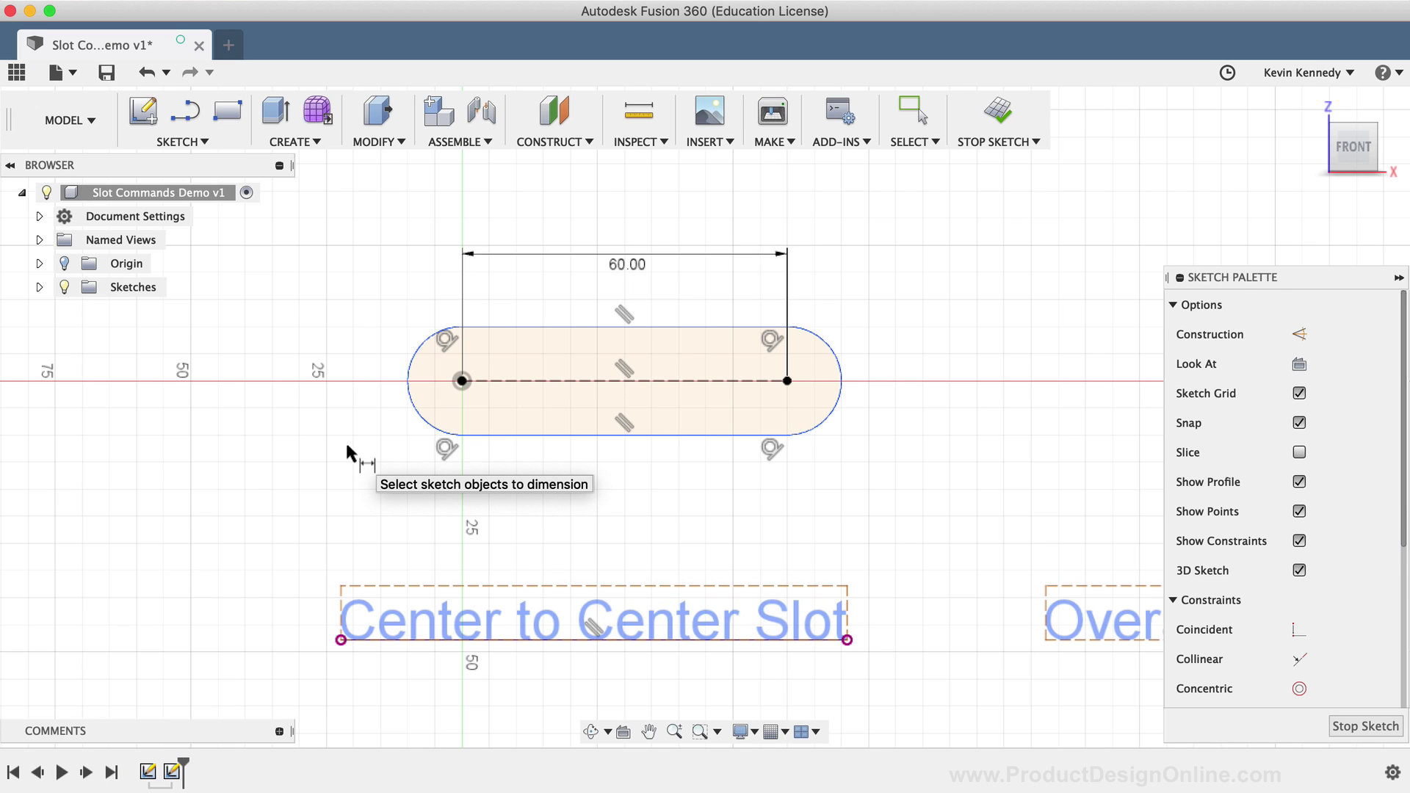
- Dimension the slot's left end arc to a 12 mm radius and exit dimensioning
left_click(404, 373)
left_click(368, 337)
triple_click(370, 336)
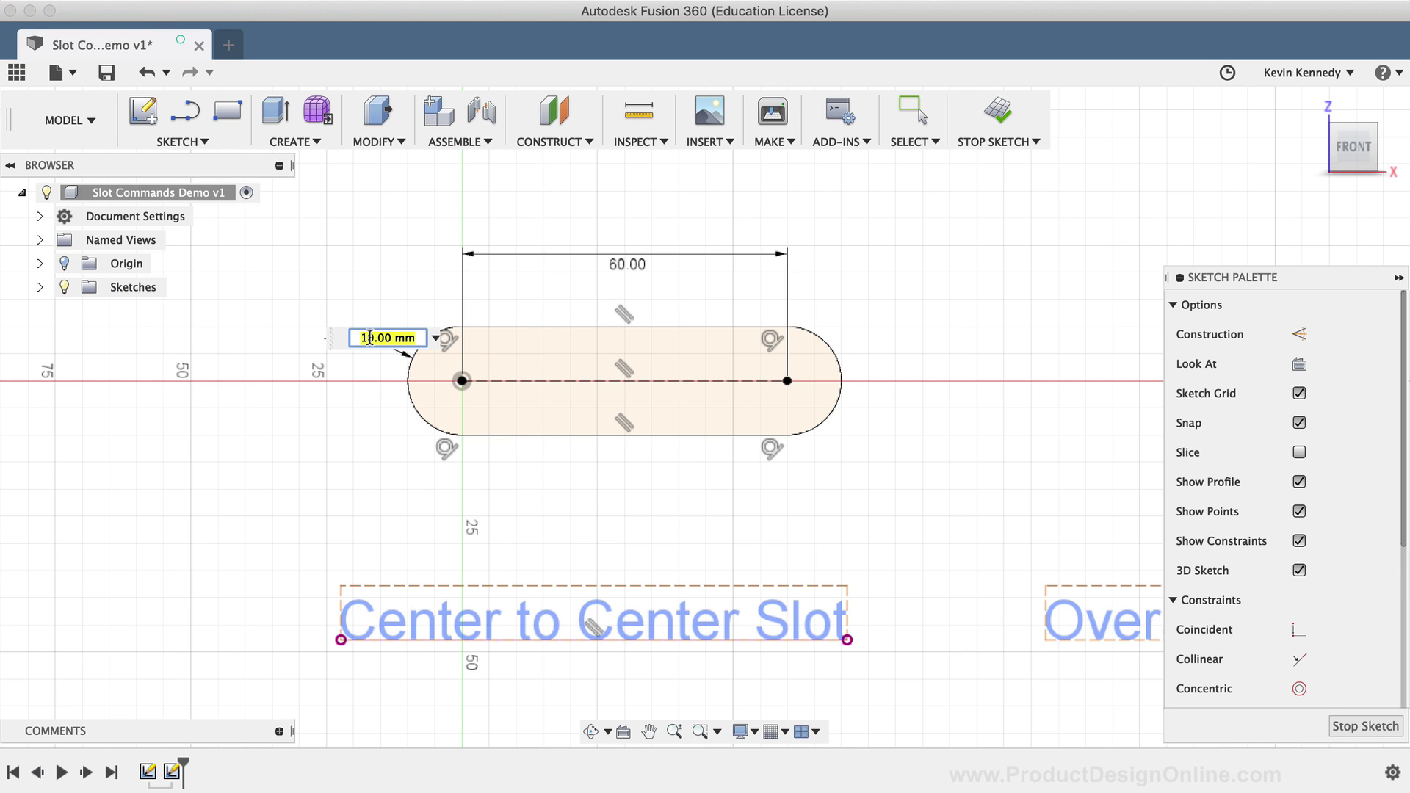
type("12")
key("Return")
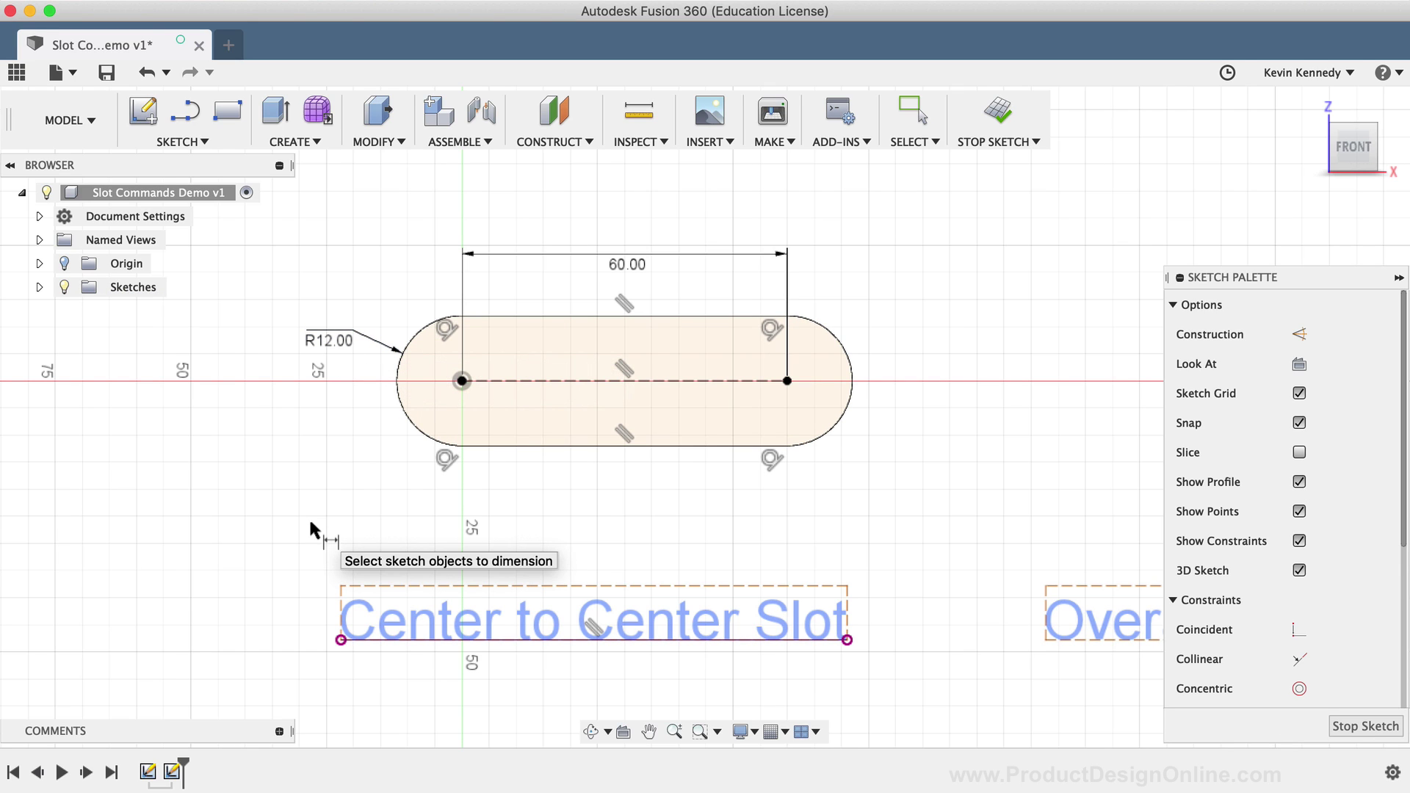
key("Escape")
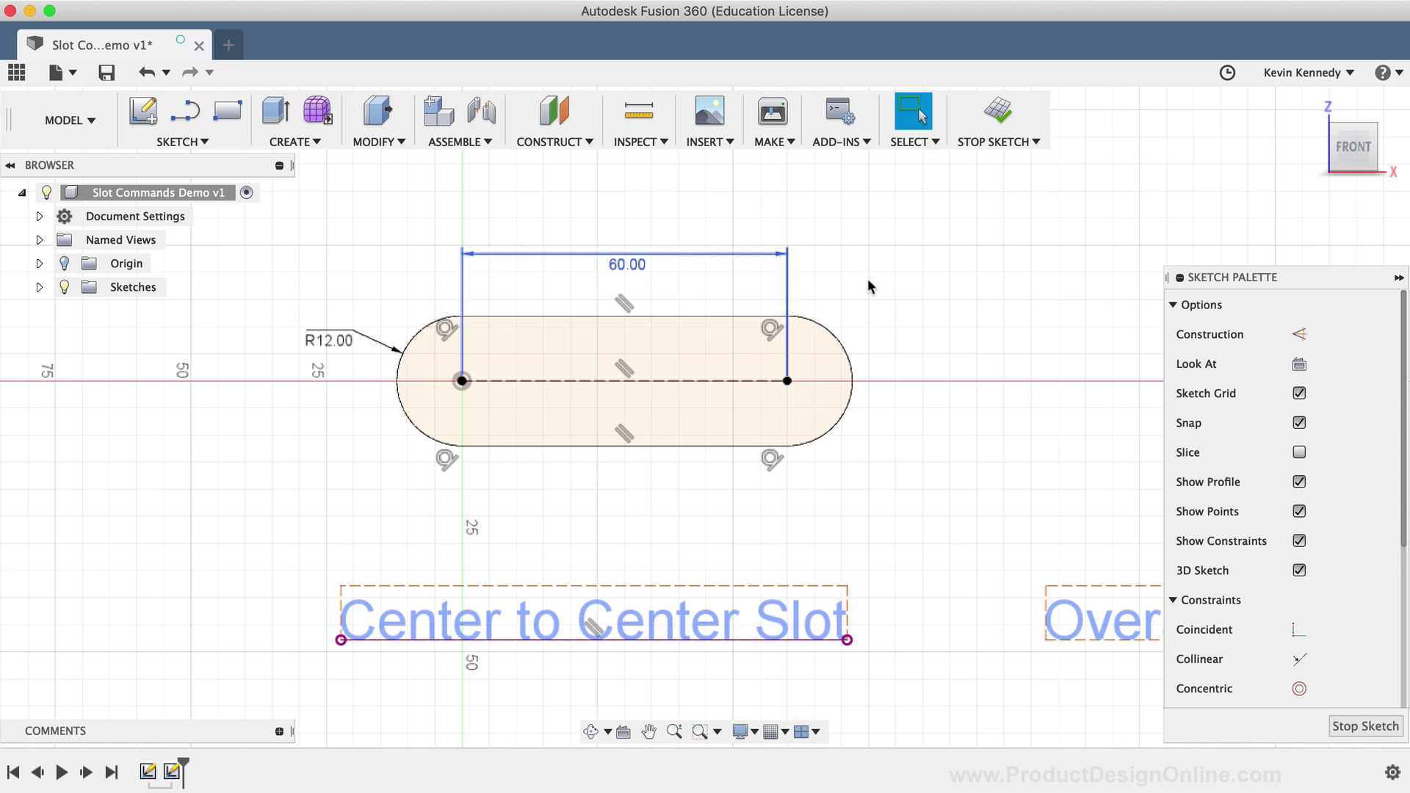
left_click(869, 287)
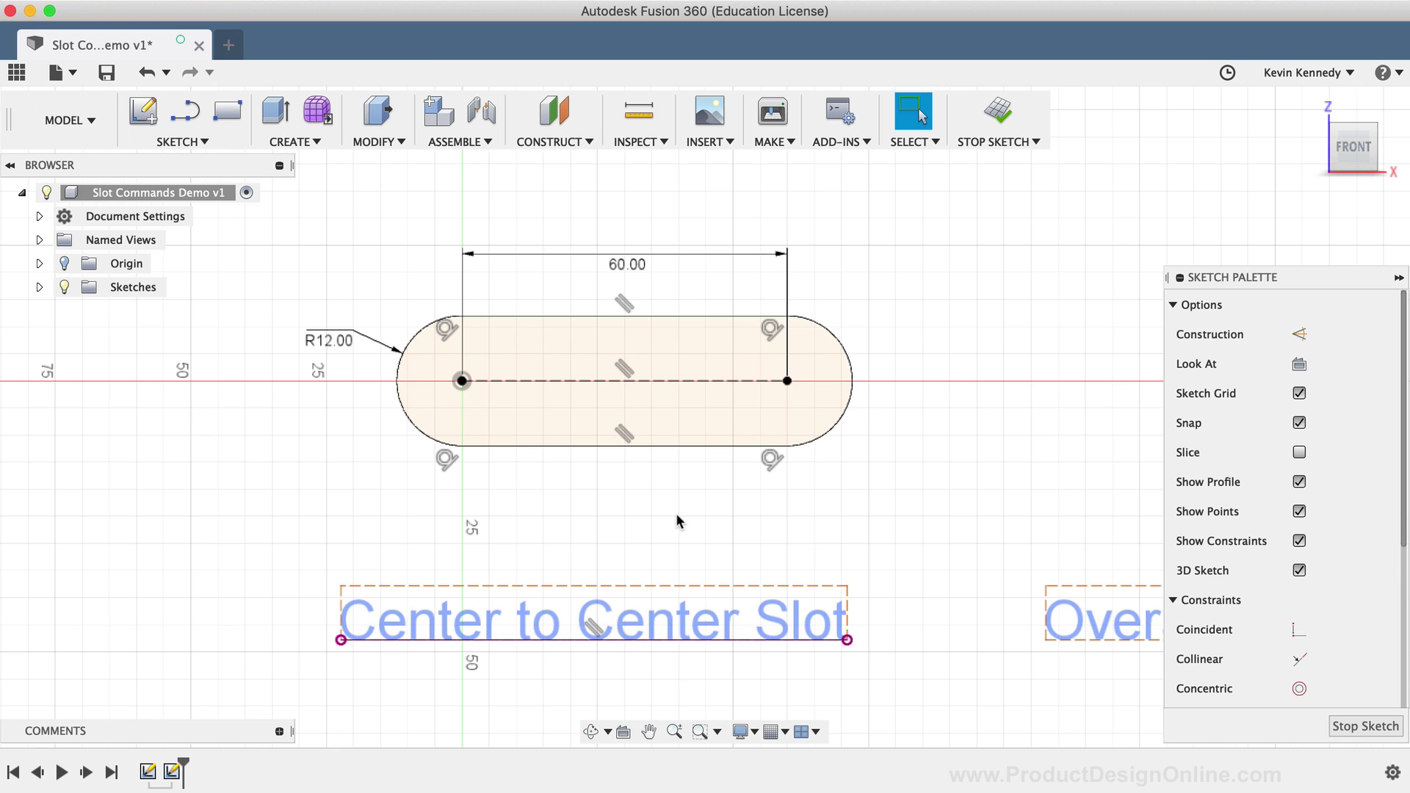
scroll(676, 519, "right", 10)
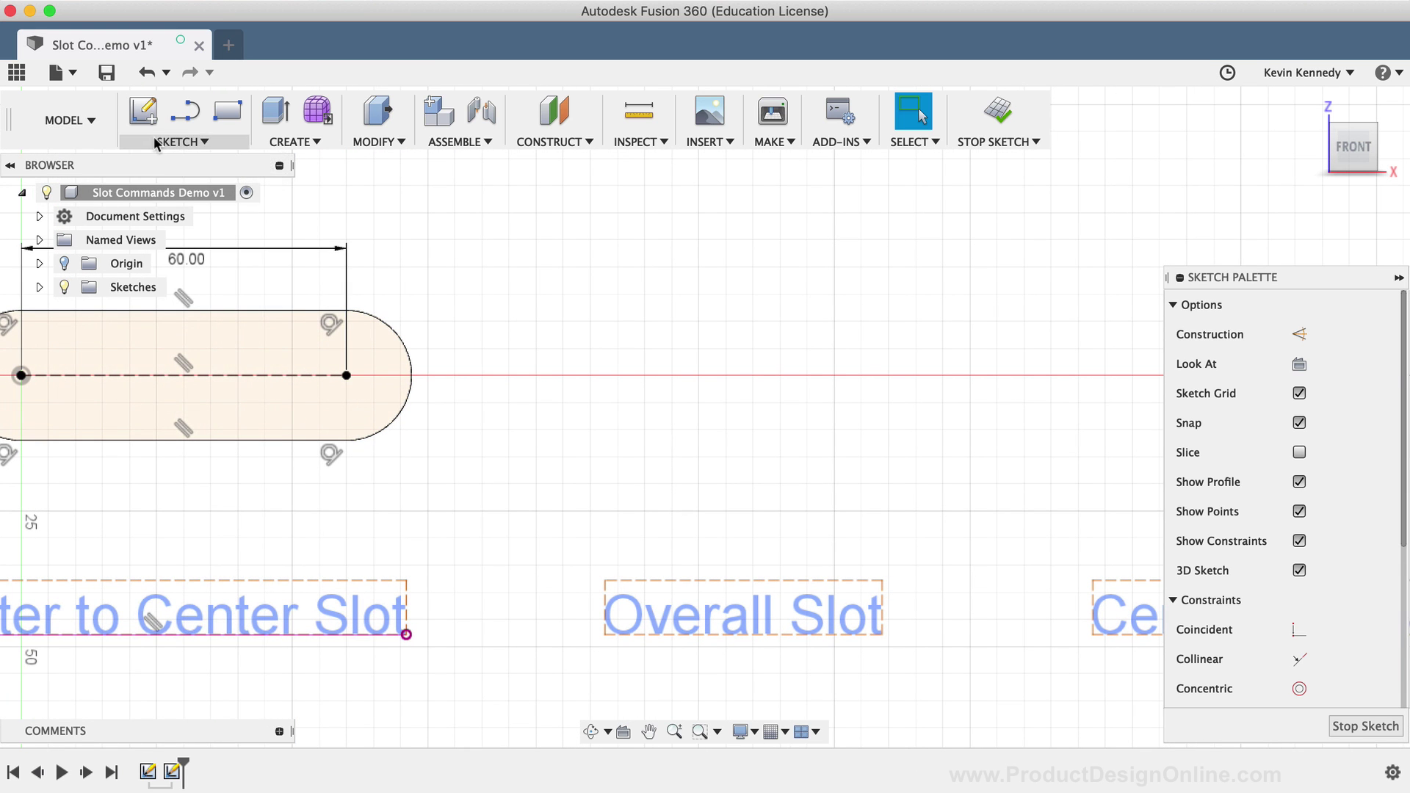
- Draw a 55 mm overall slot along the red axis above its label, then exit
left_click(183, 142)
mouse_move(179, 306)
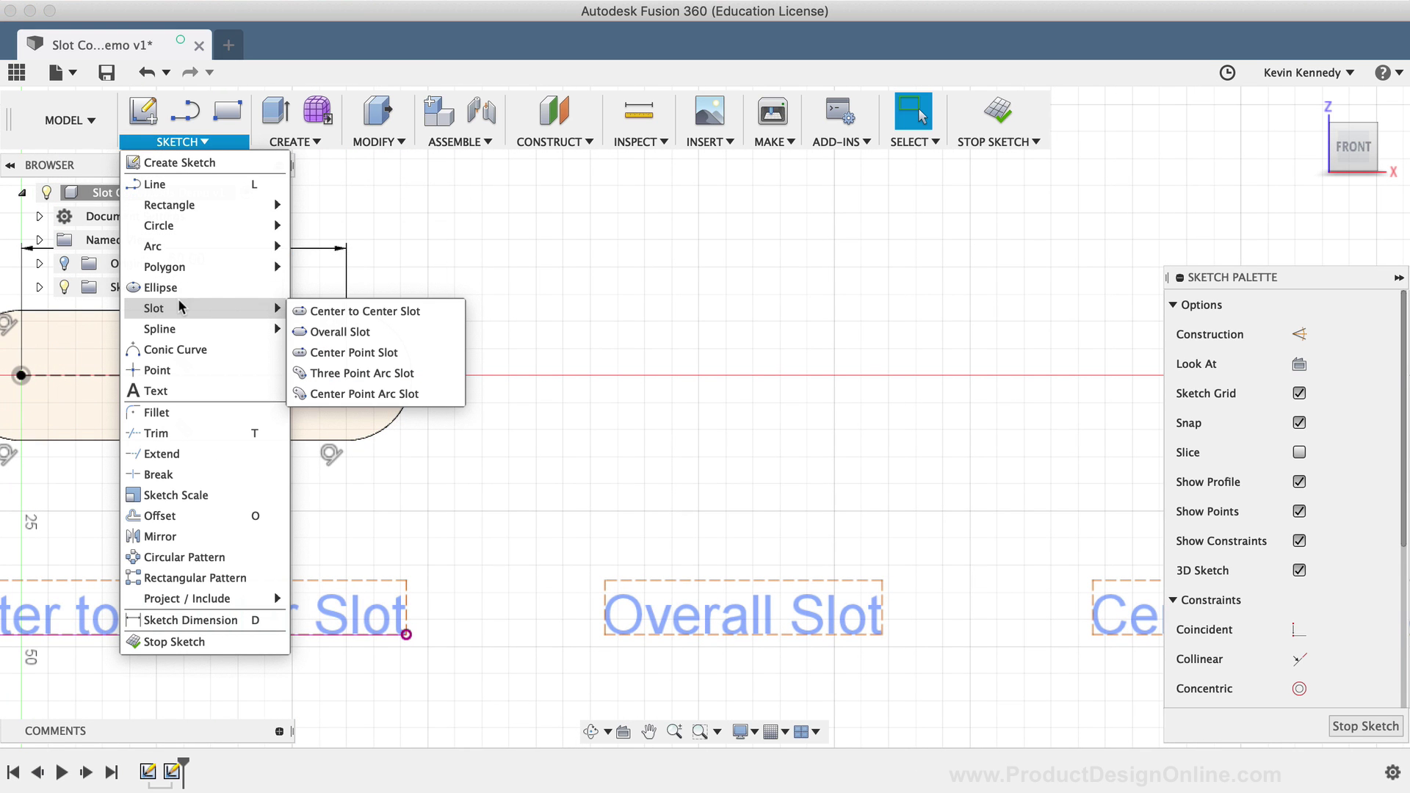
left_click(399, 332)
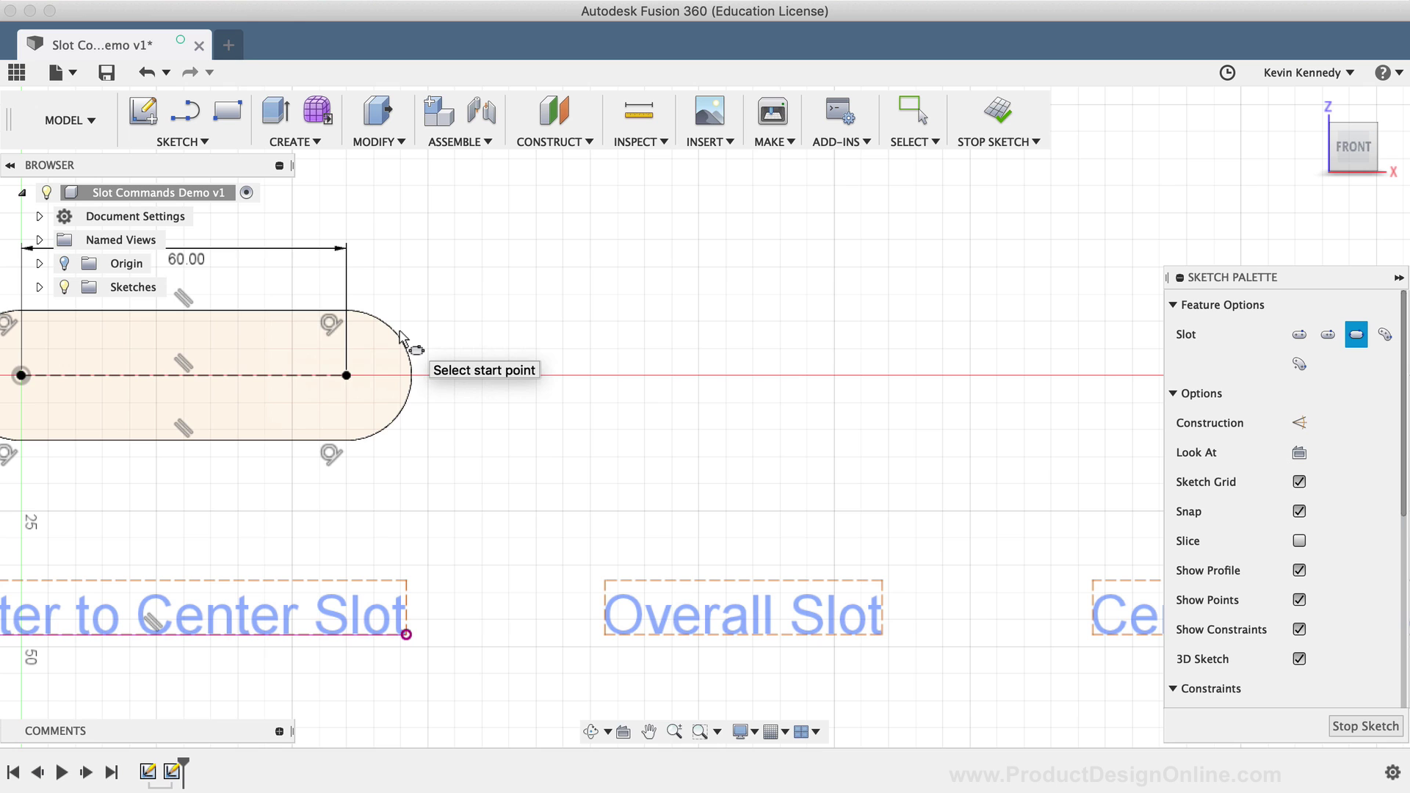
scroll(400, 339, "right", 3)
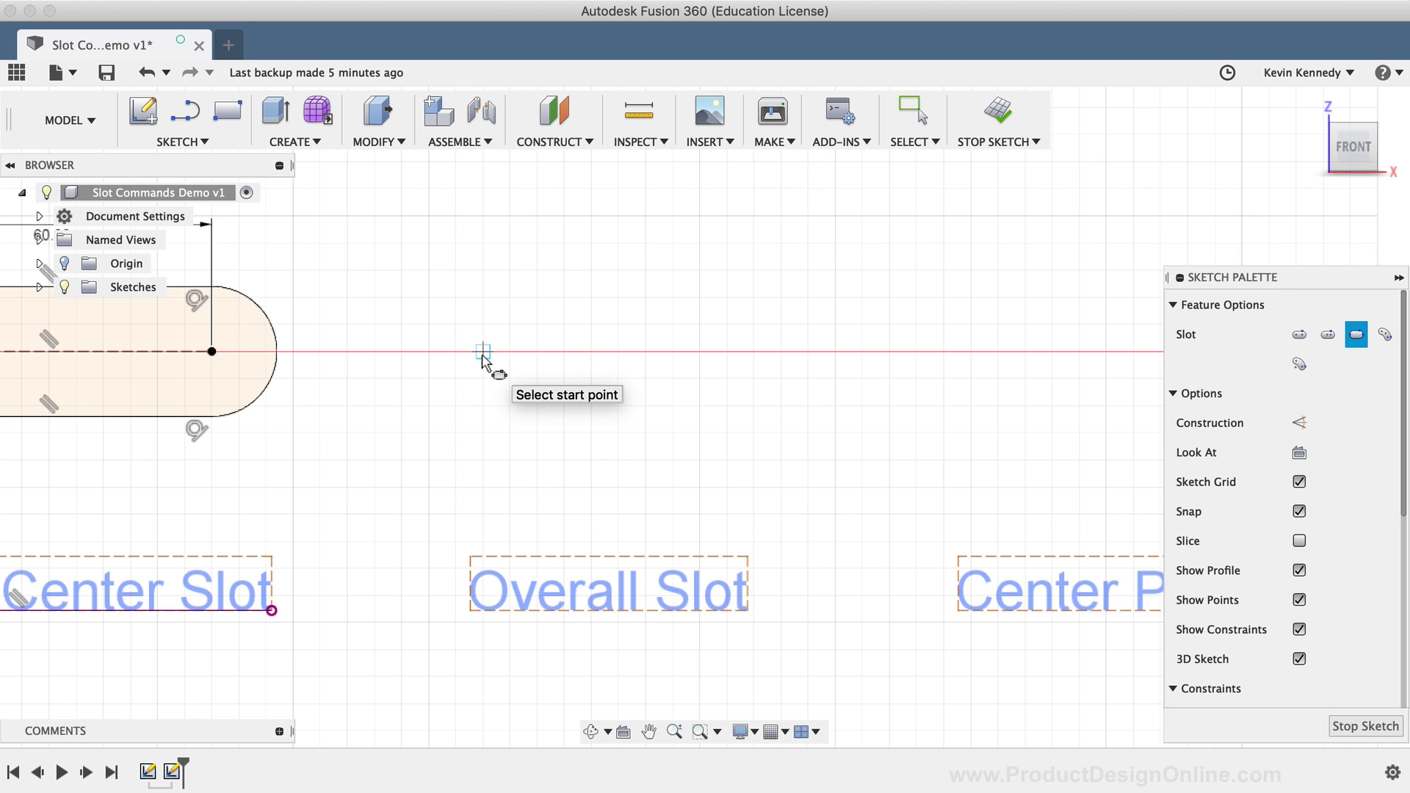
left_click(483, 352)
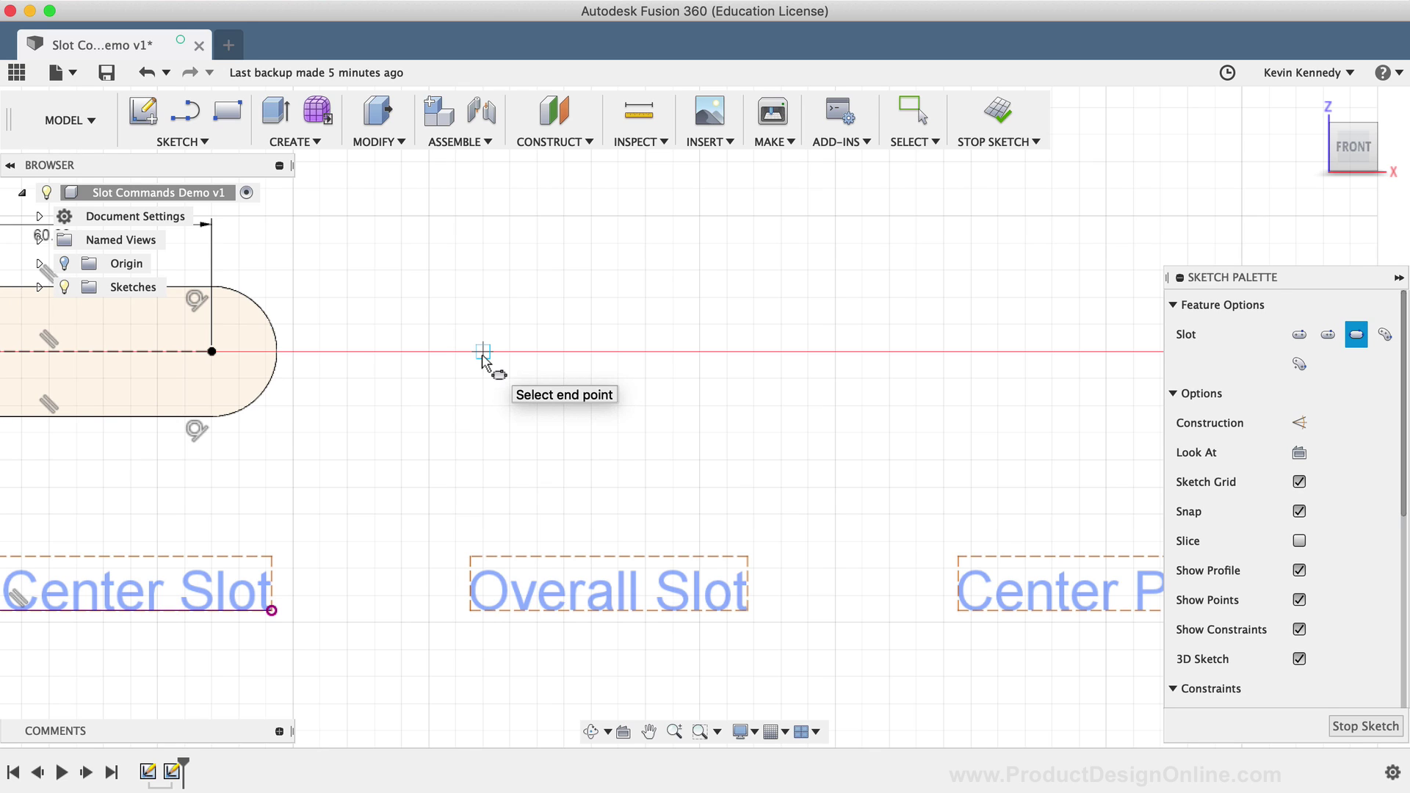
left_click(776, 351)
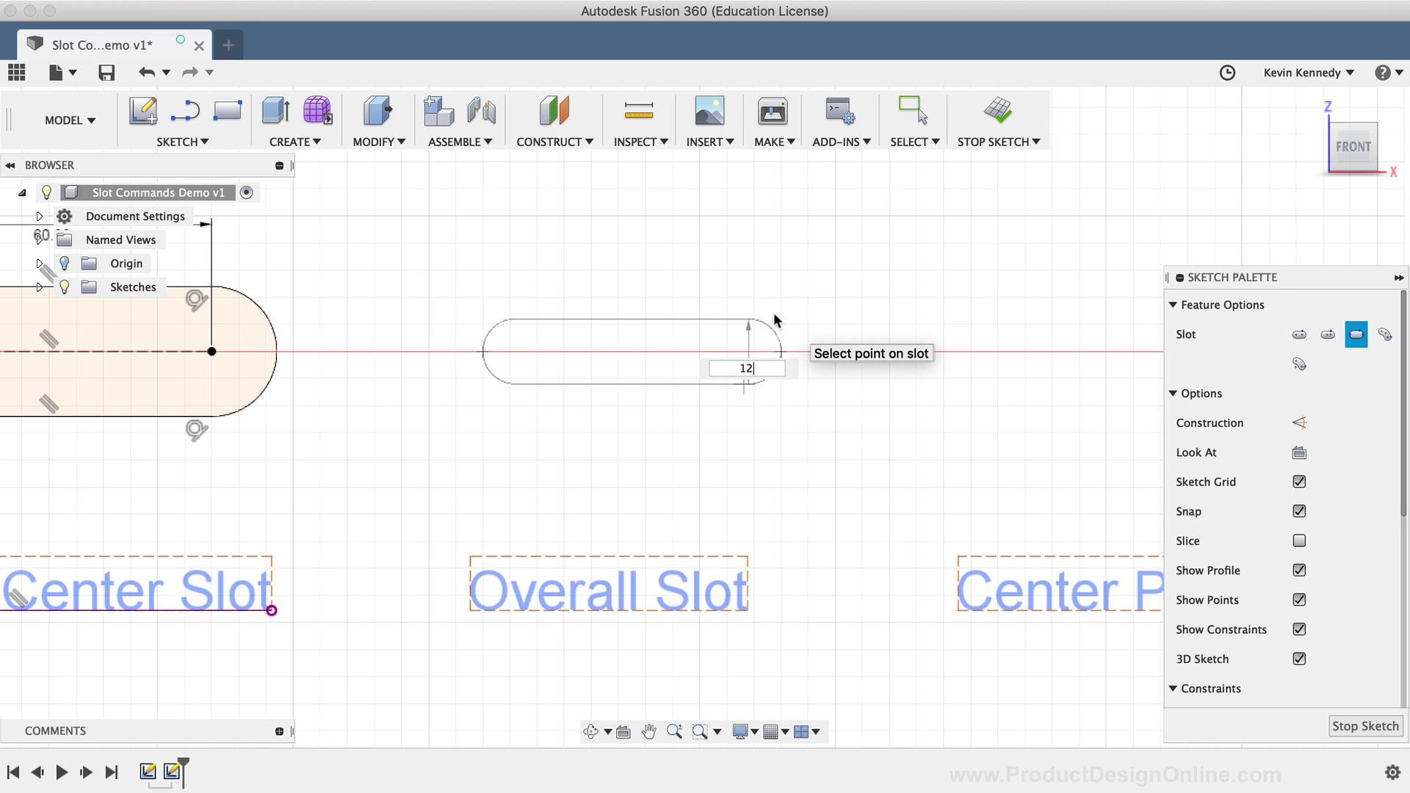
left_click(753, 302)
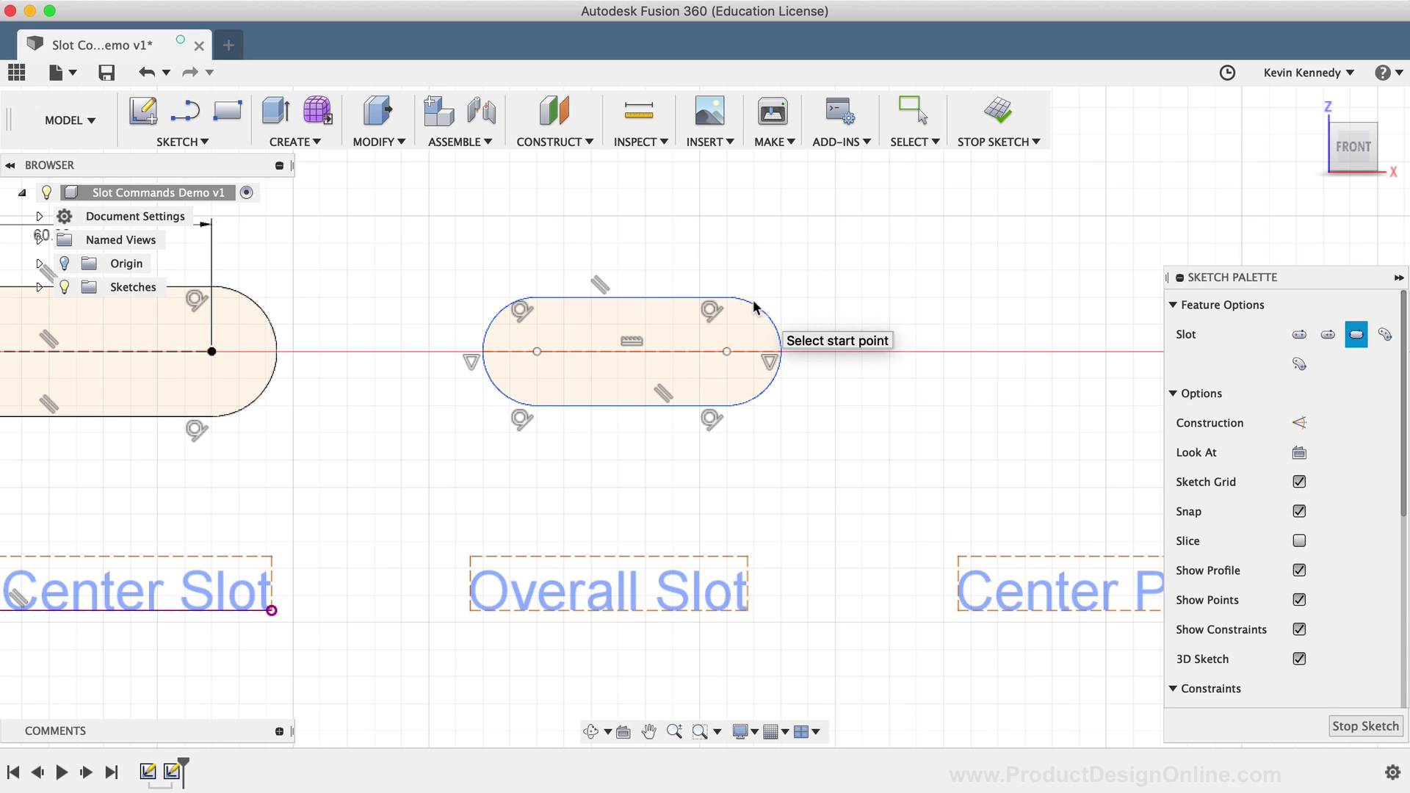
scroll(484, 474, "left", 5)
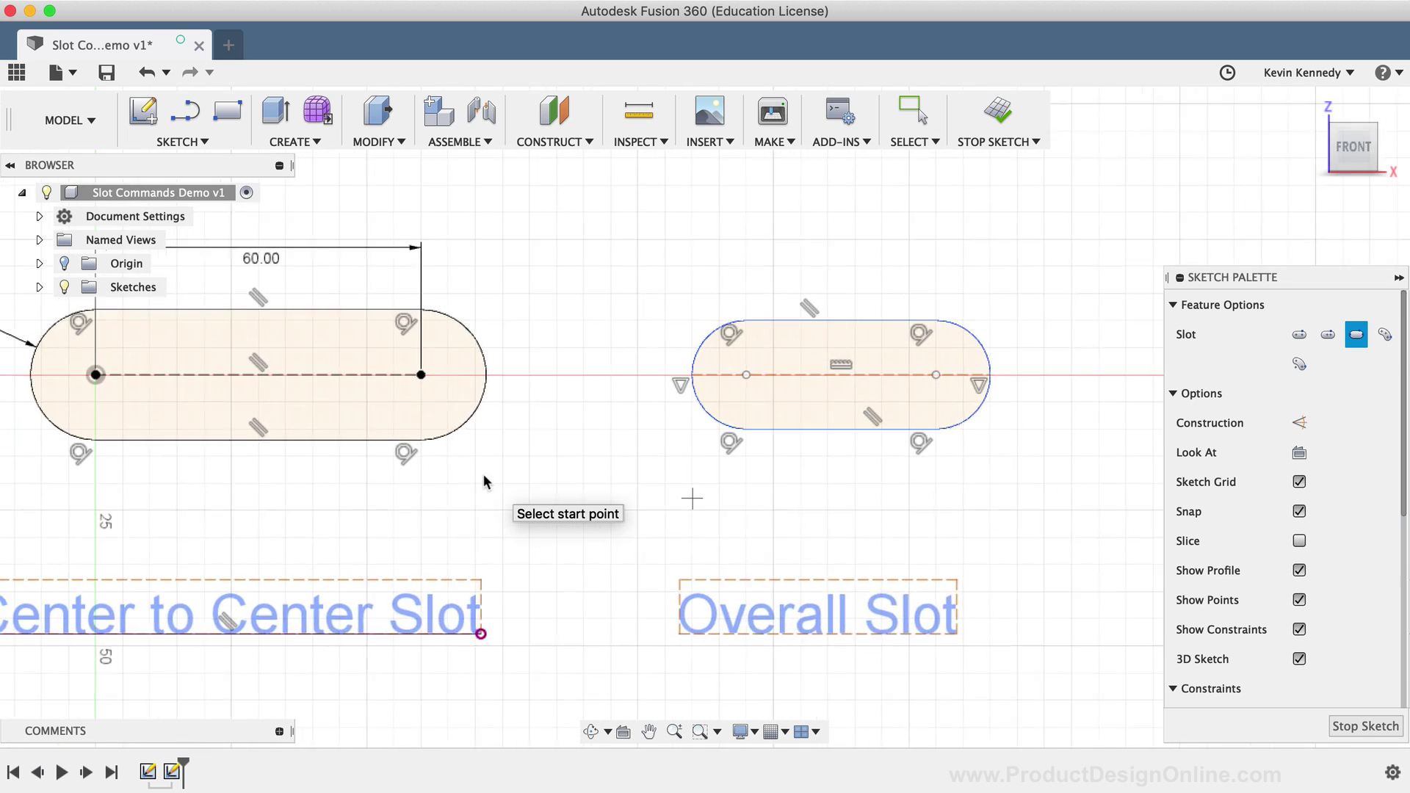
scroll(483, 474, "left", 5)
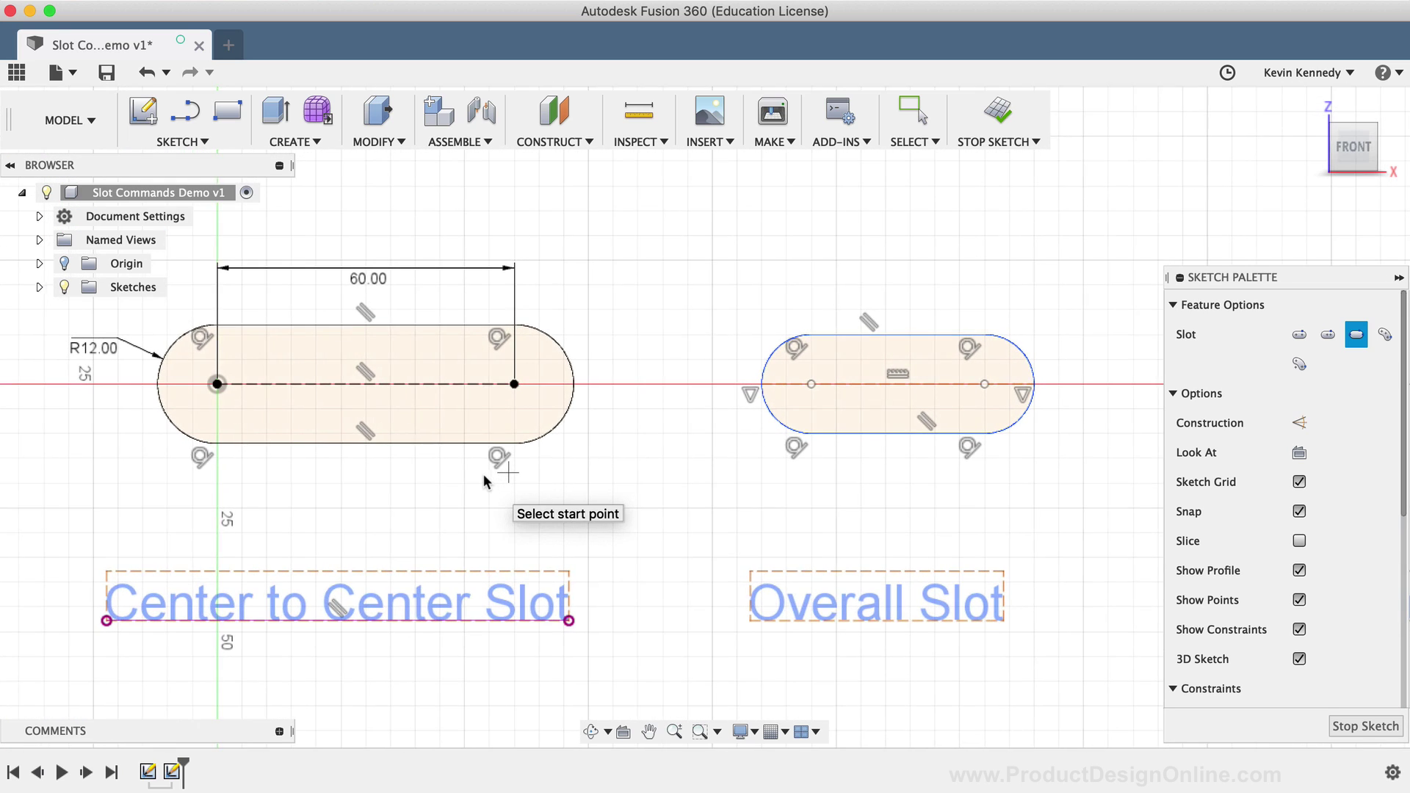
scroll(485, 482, "right", 2)
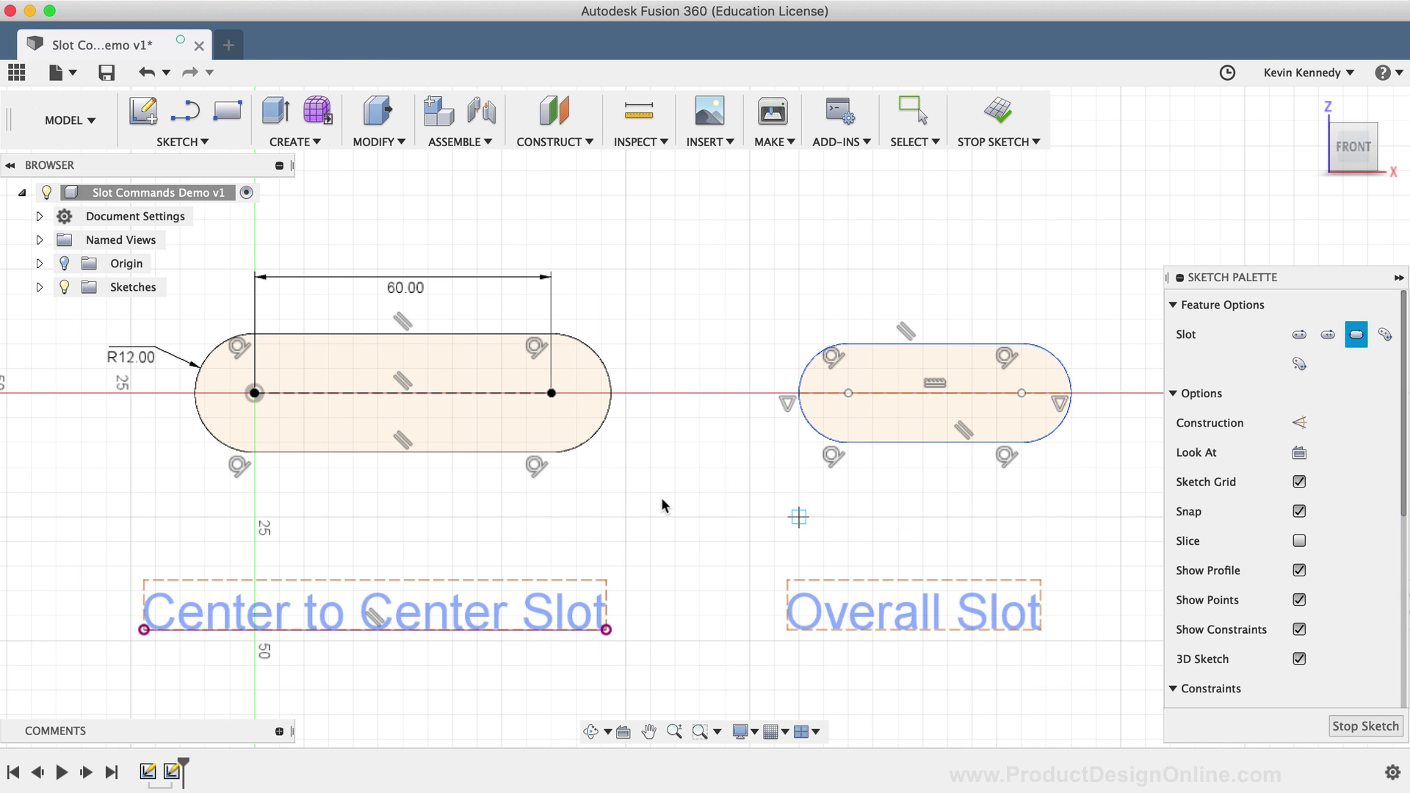
key("Escape")
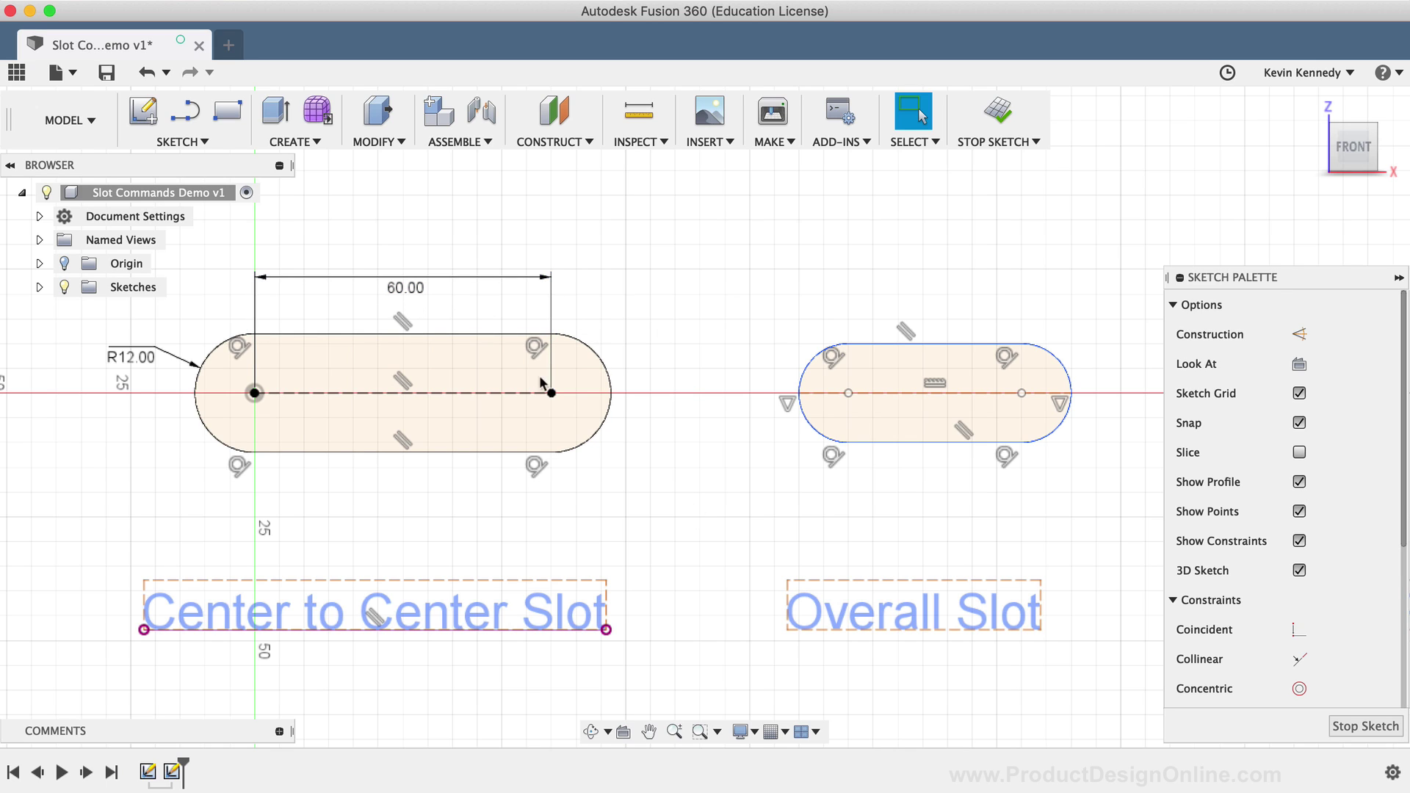
- Draw a center point slot on the red axis above its label, entering 12 for width
left_click(180, 142)
mouse_move(195, 307)
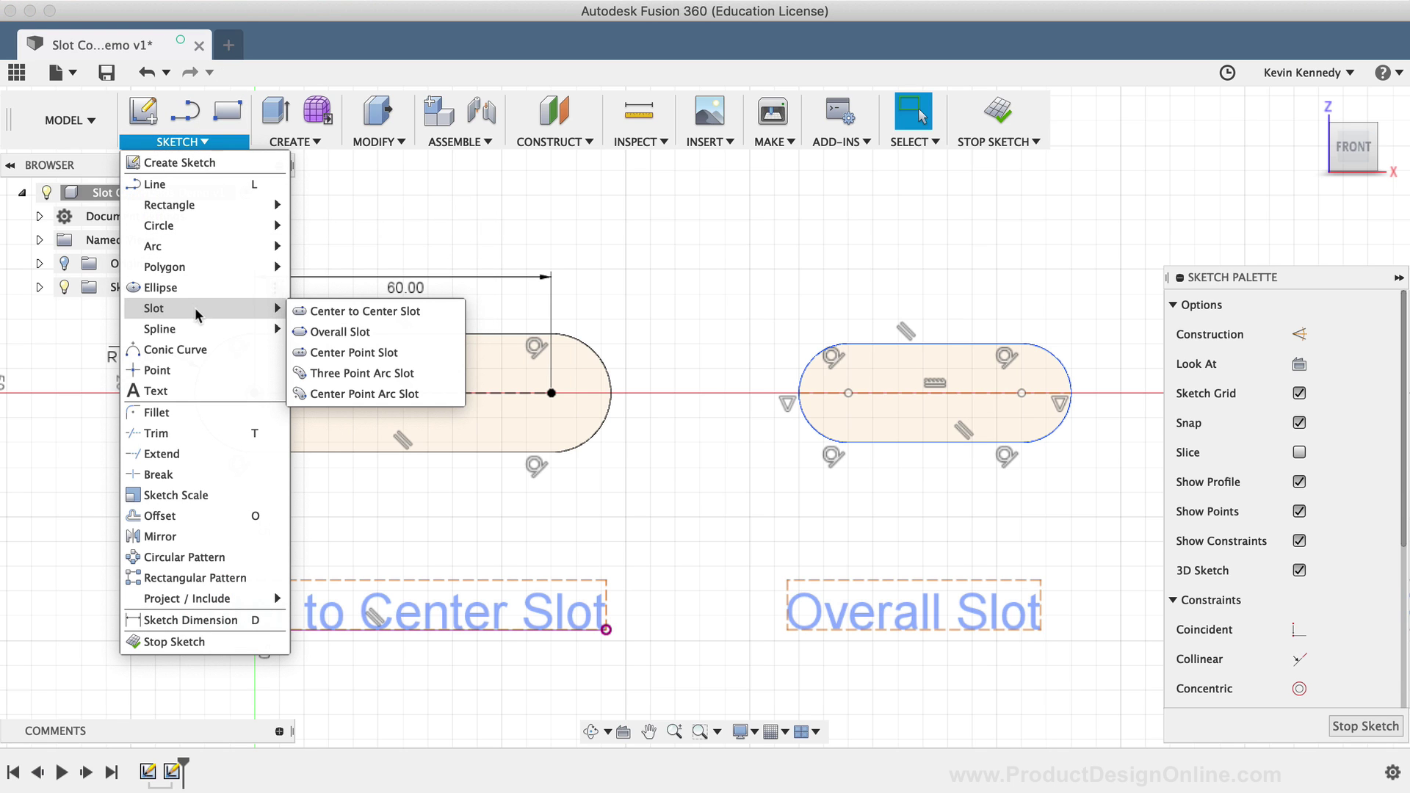
left_click(431, 348)
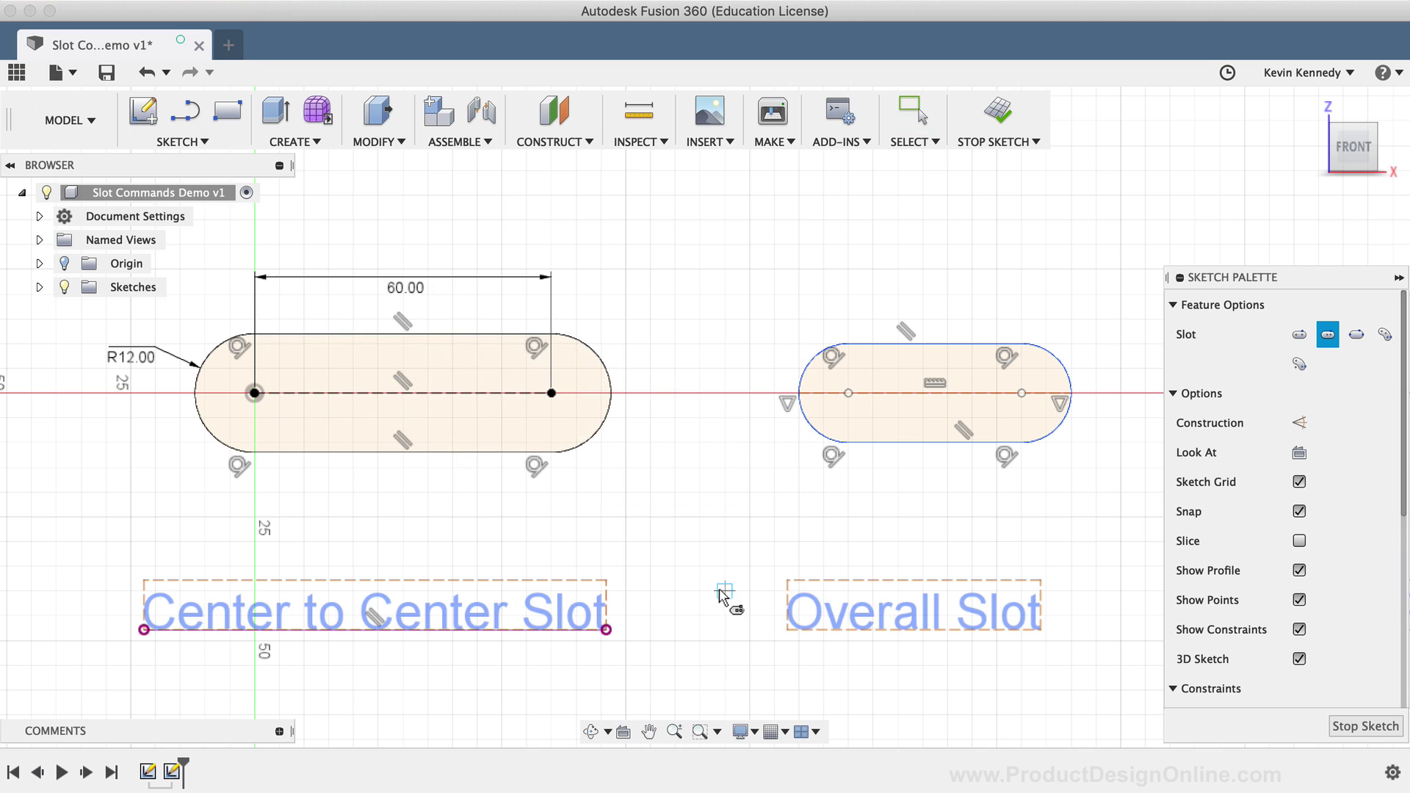
scroll(718, 566, "right", 5)
scroll(709, 566, "right", 10)
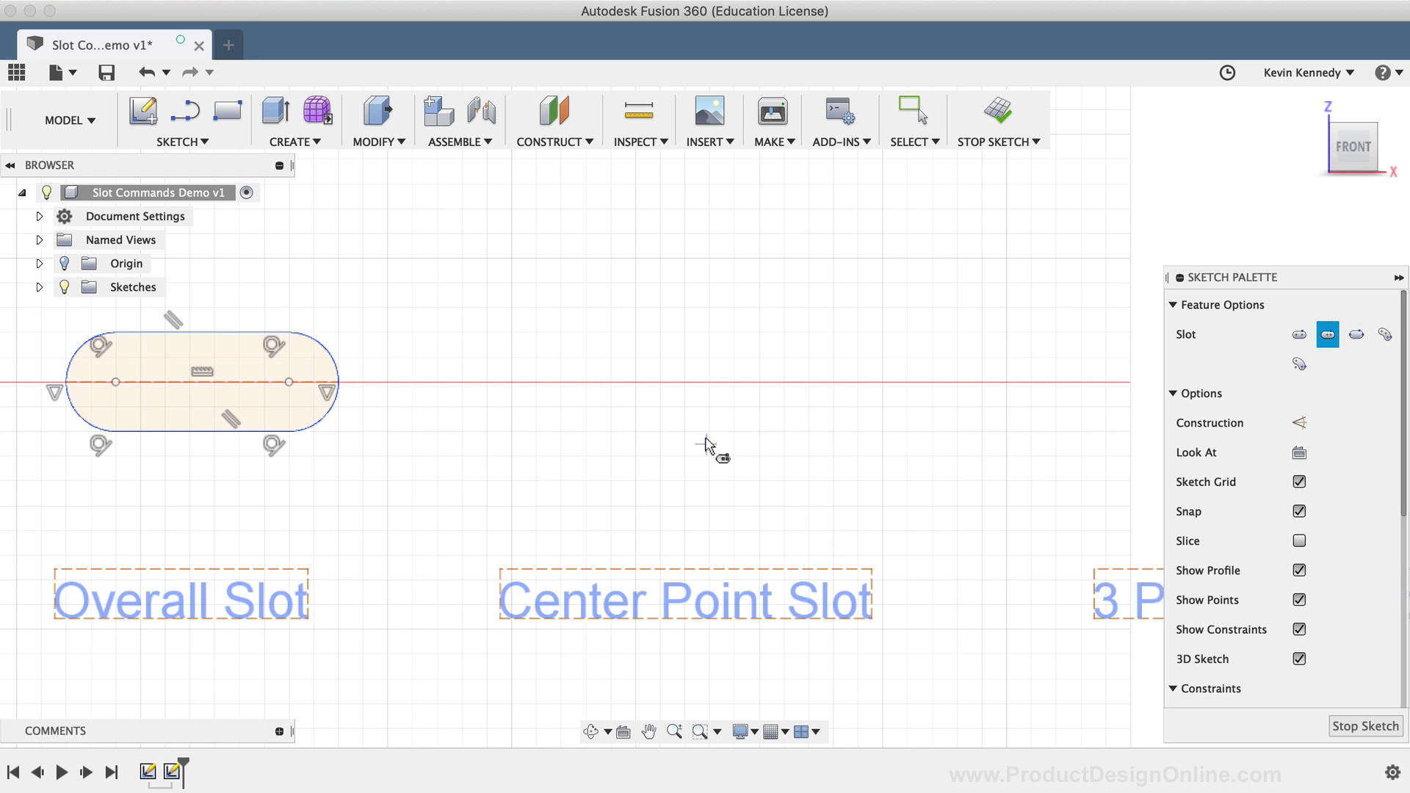
left_click(708, 382)
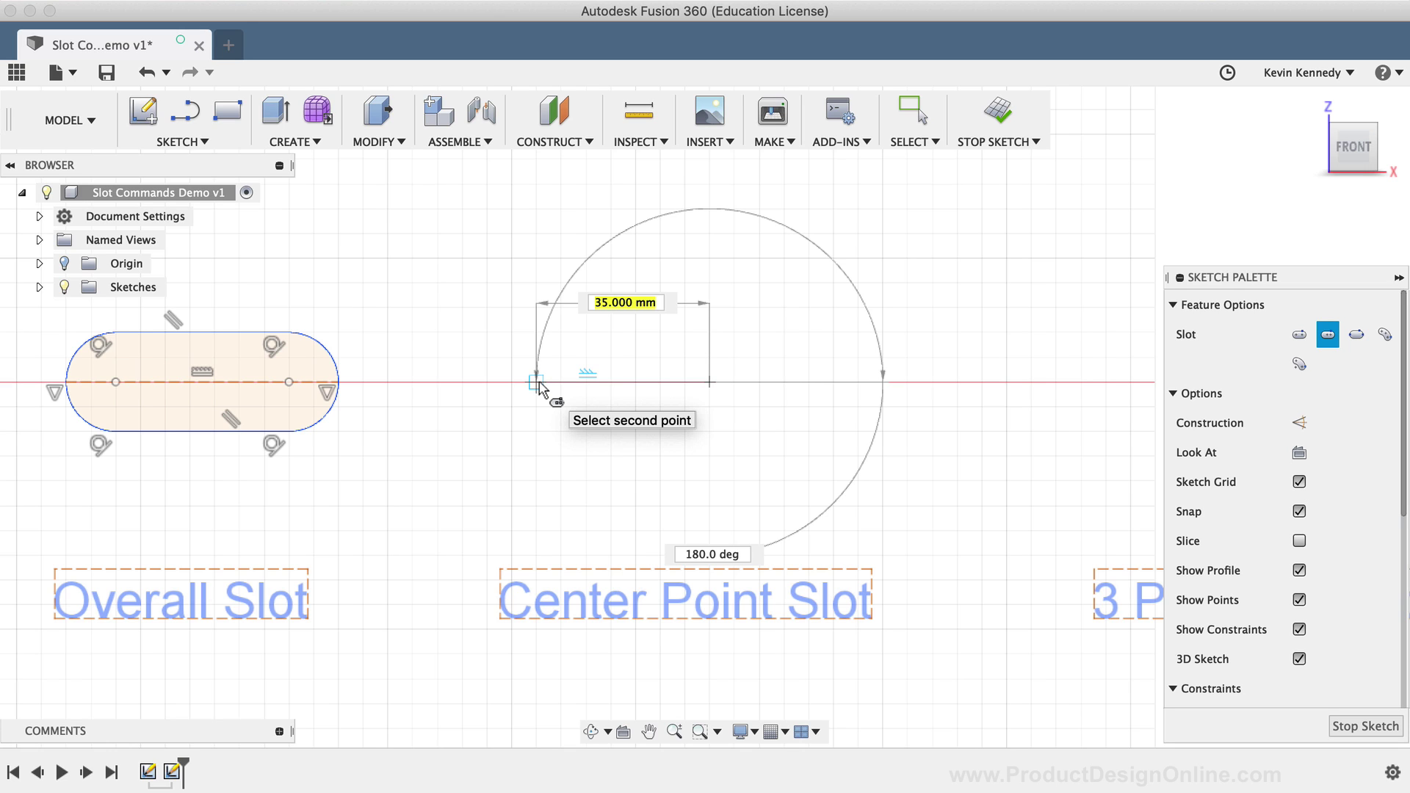
left_click(884, 383)
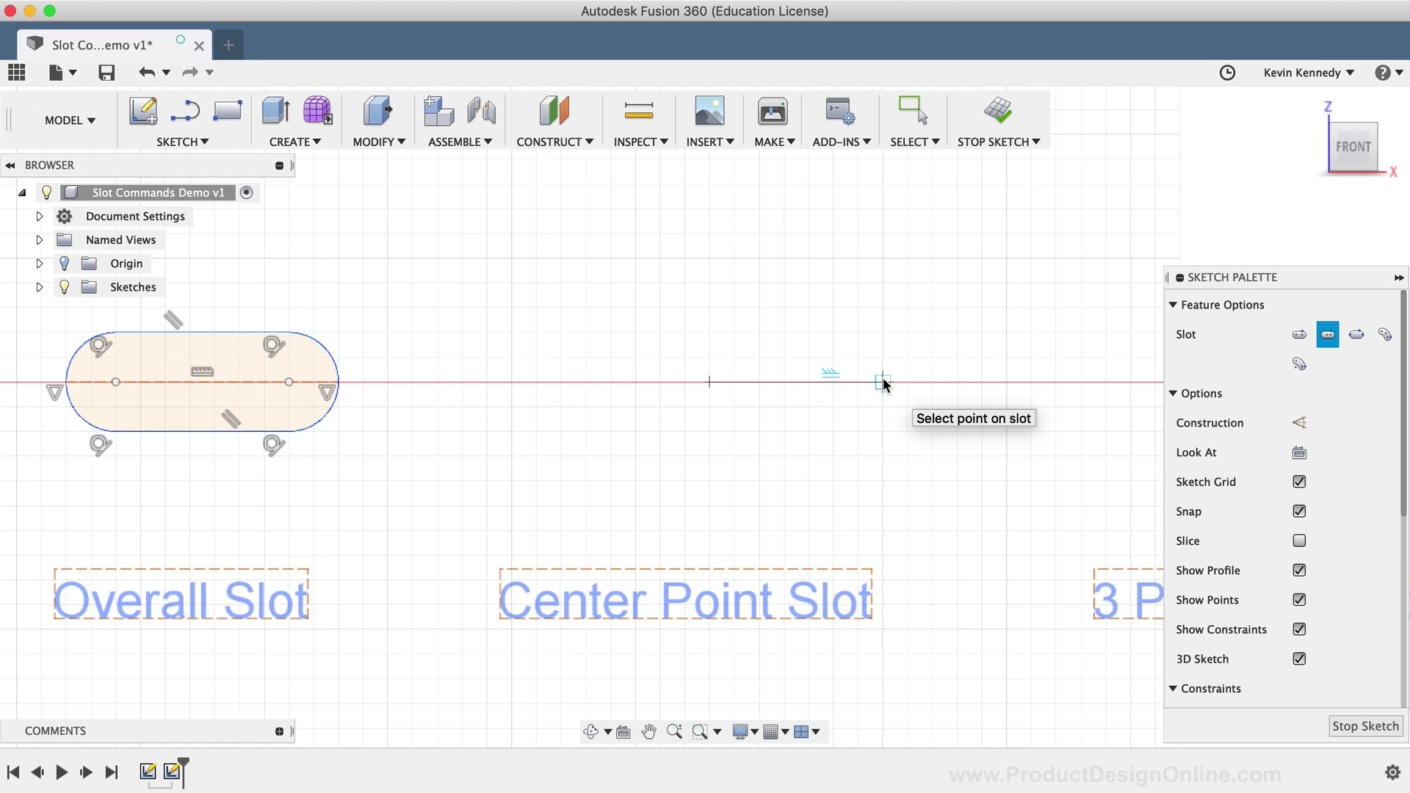
left_click(883, 382)
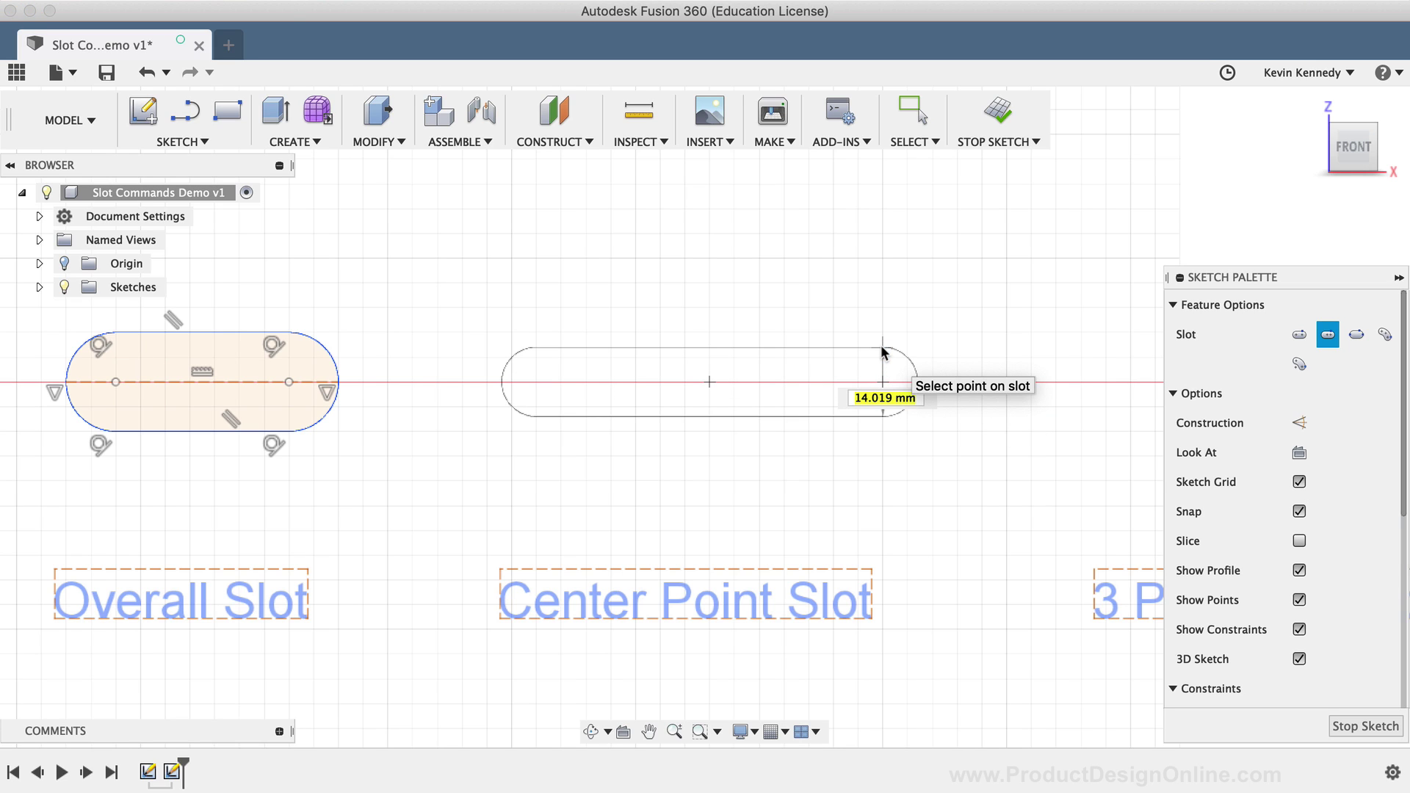
type("12")
key("BackSpace")
key("BackSpace")
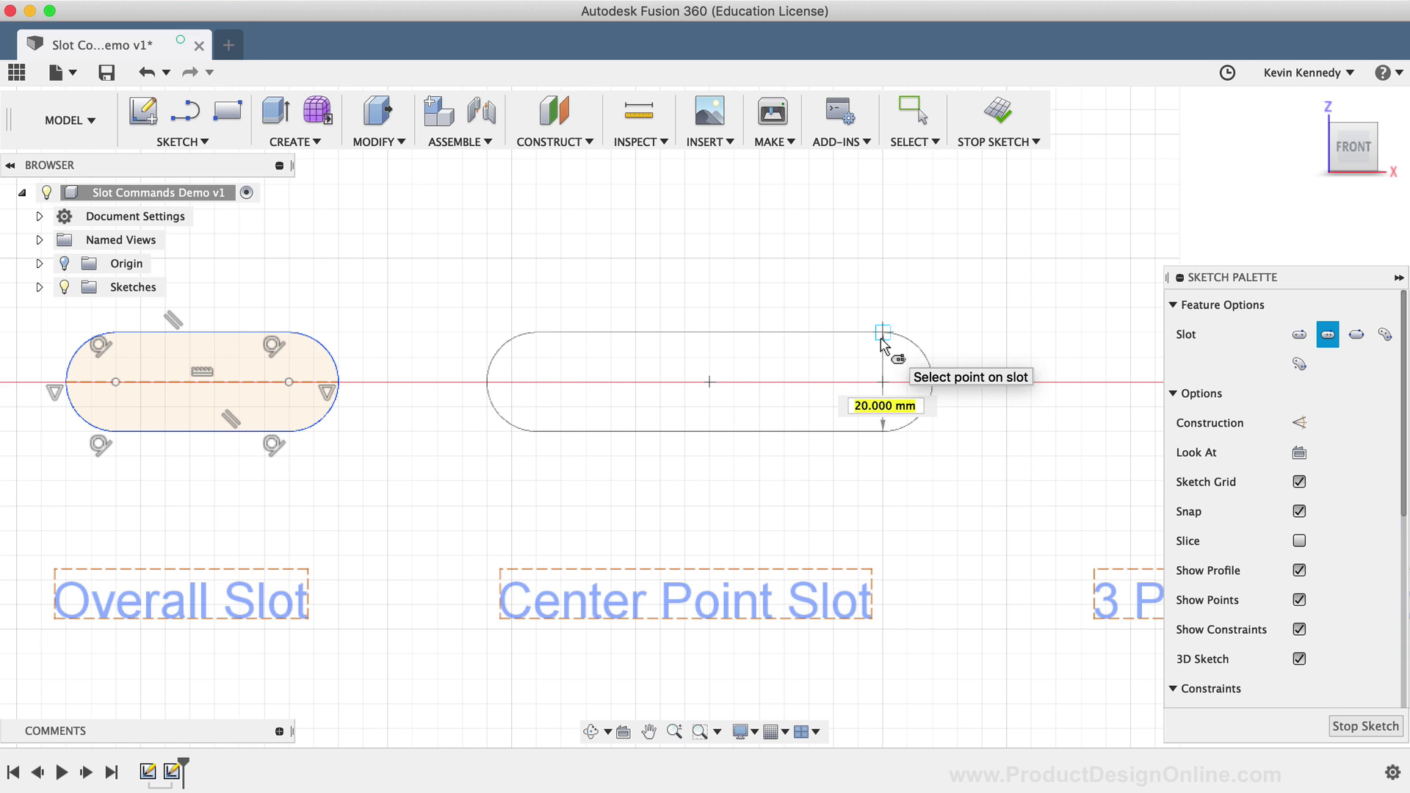
left_click(881, 340)
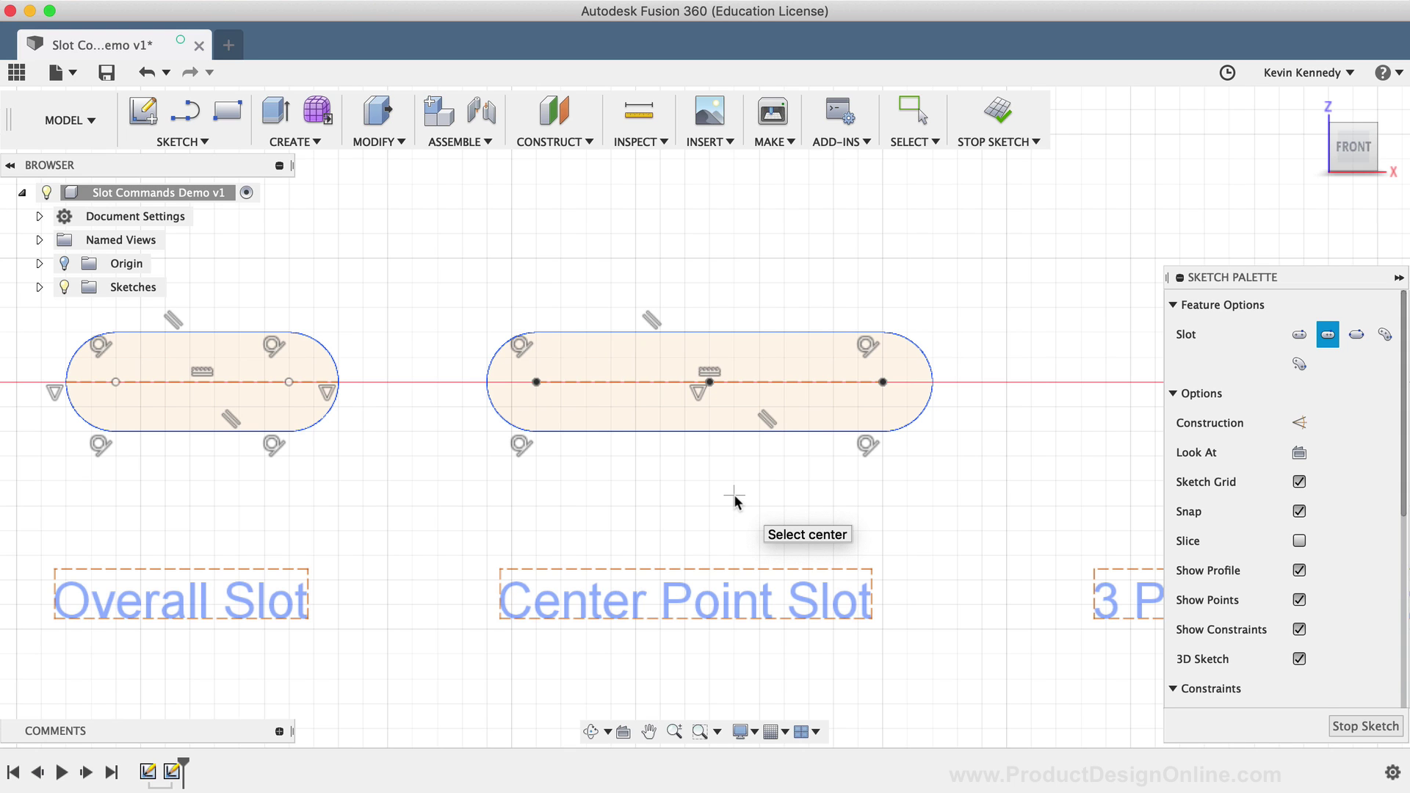
scroll(734, 495, "left", 10)
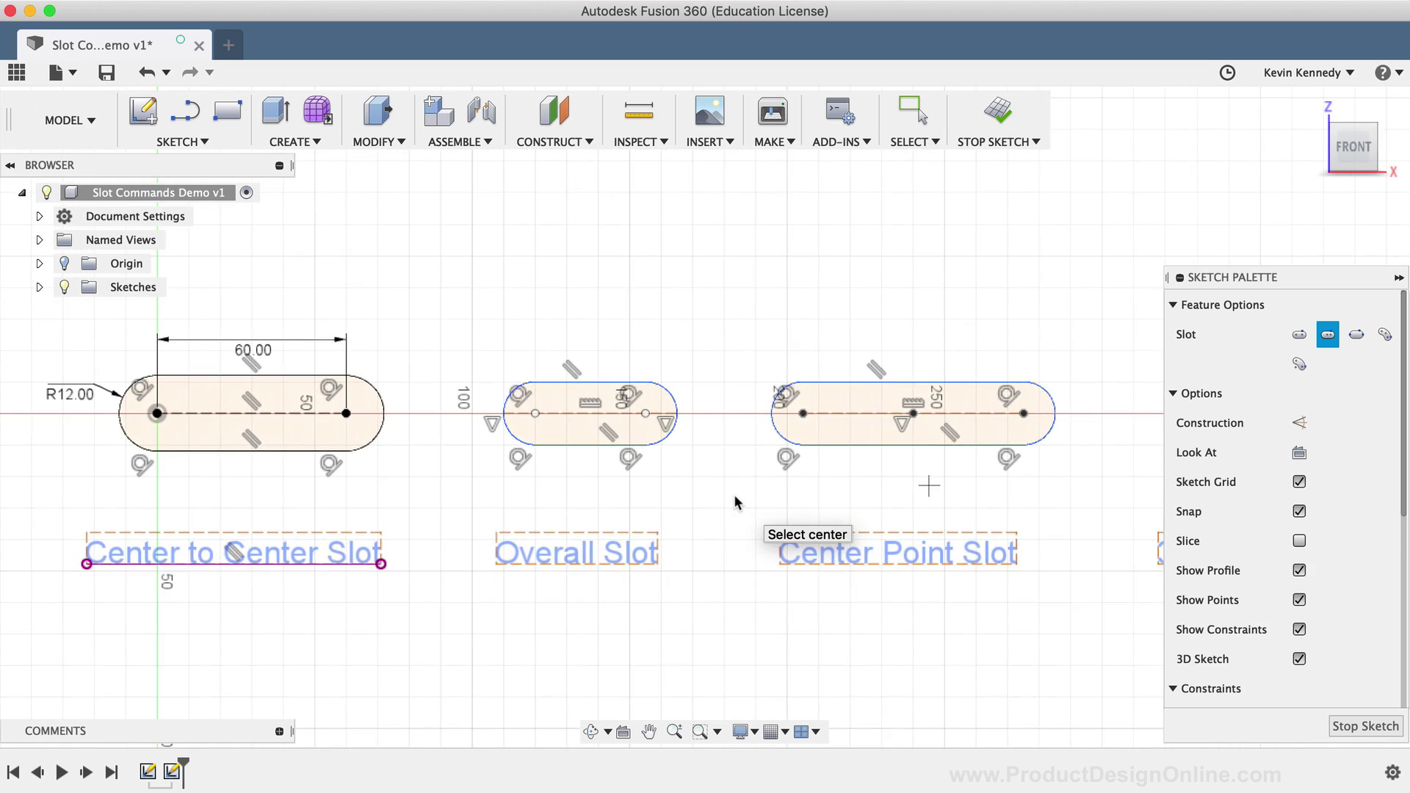
key("Escape")
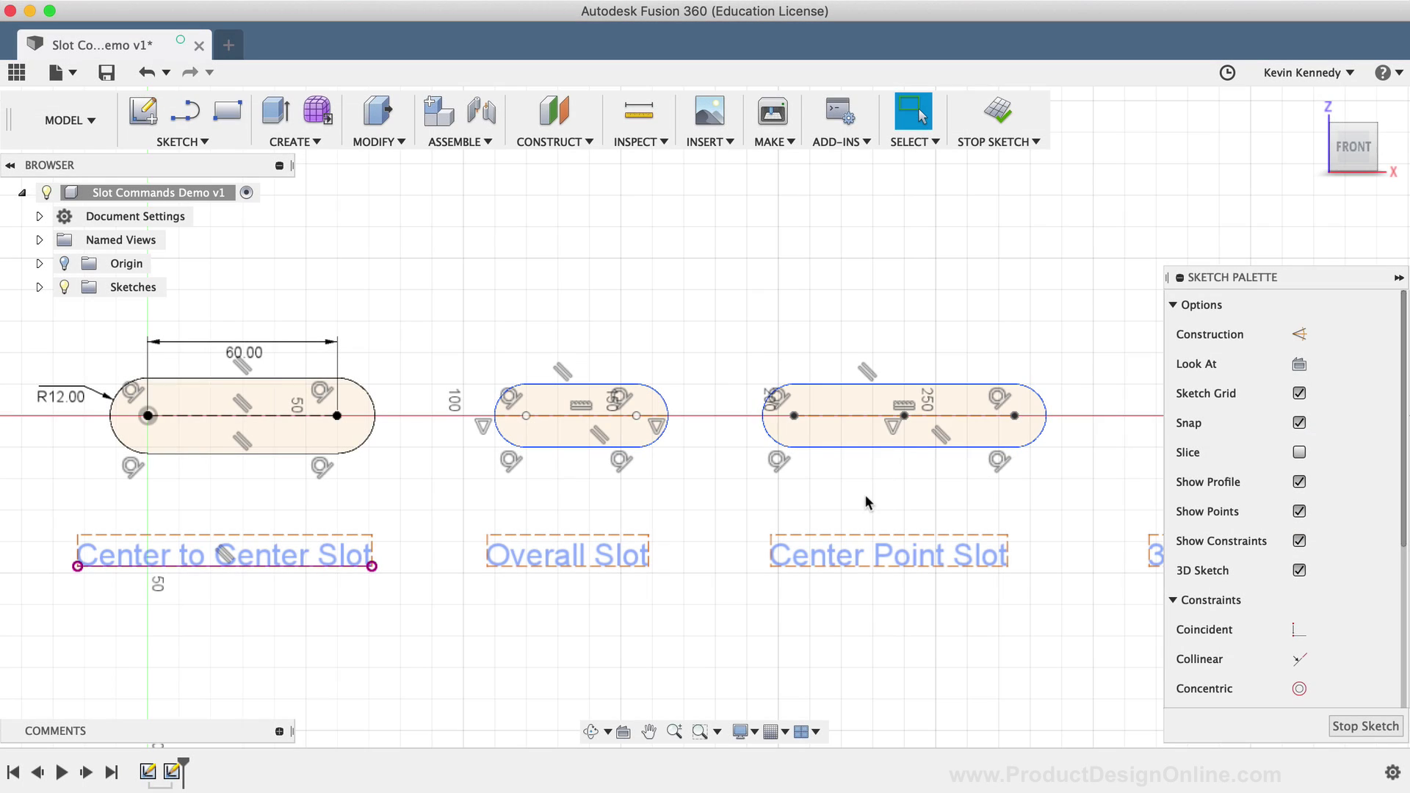
scroll(866, 499, "right", 3)
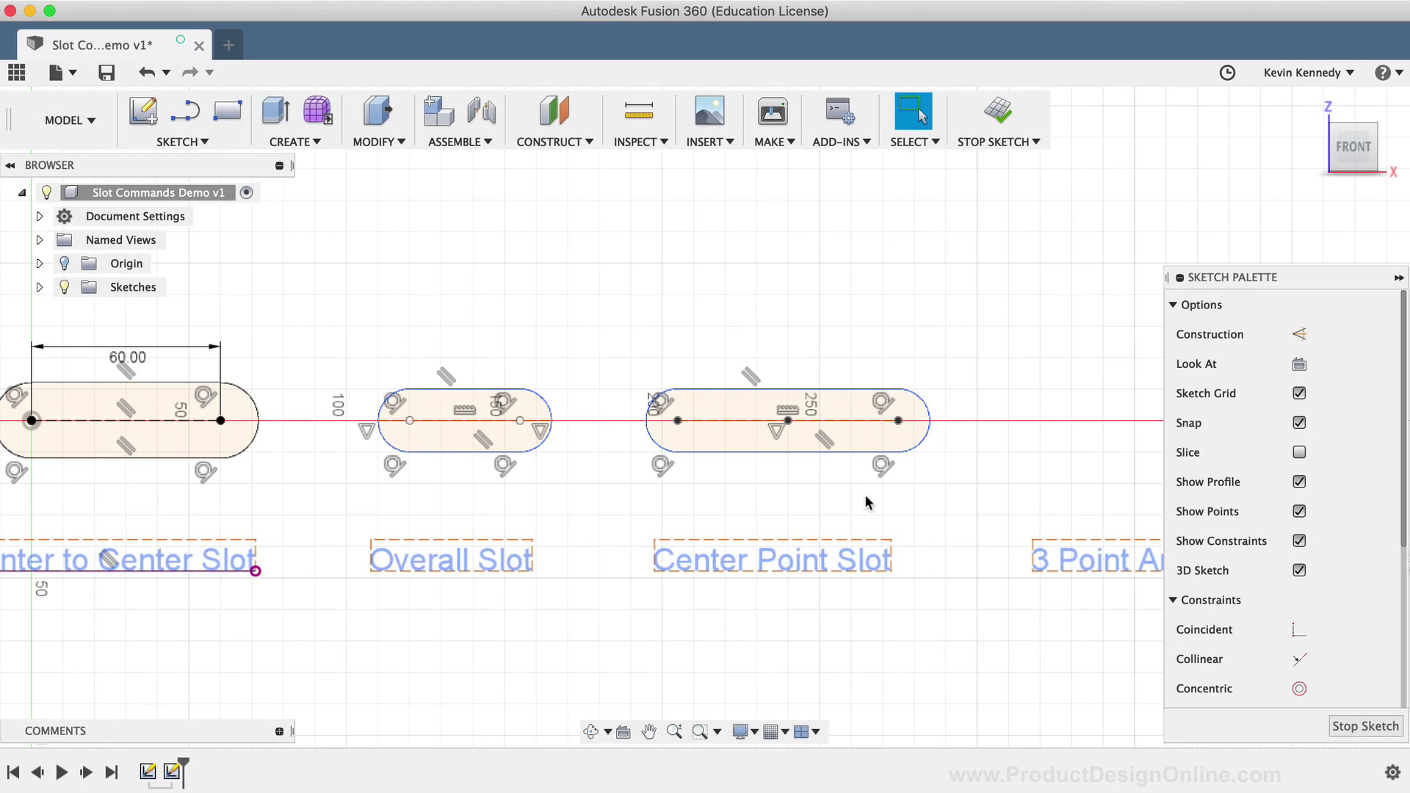
scroll(865, 493, "up", 5)
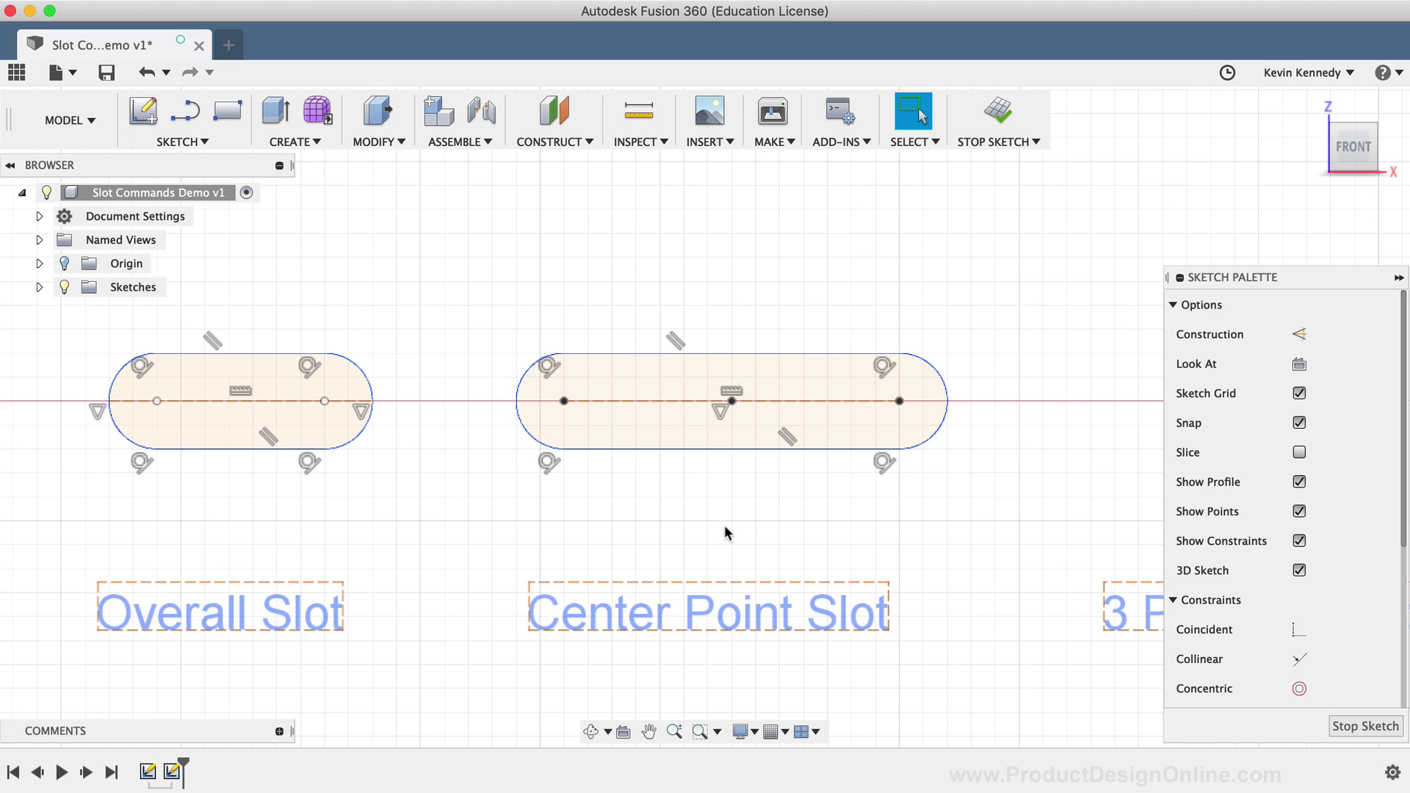
- Dimension the slot's center point to its left end arc as 30 mm
key("d")
left_click(732, 401)
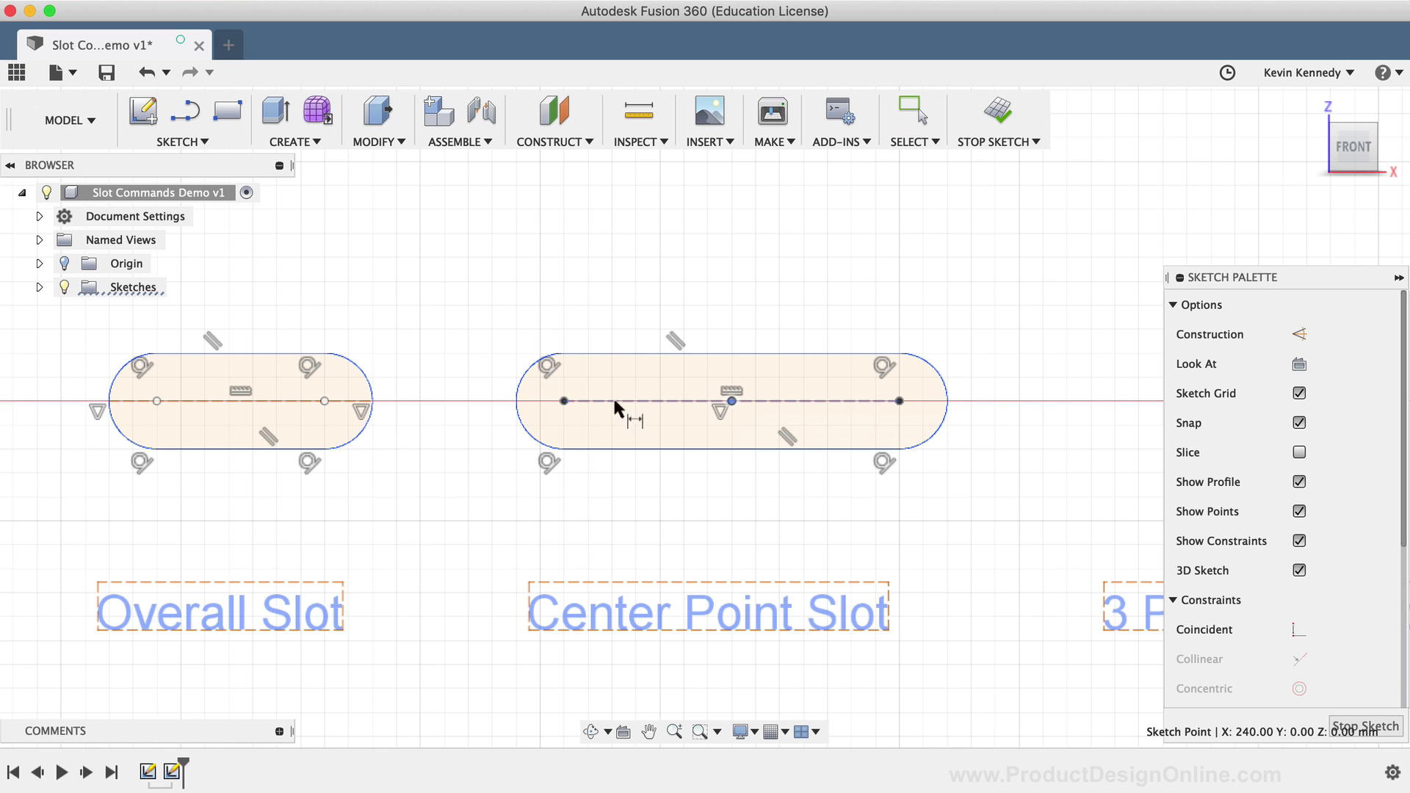
left_click(516, 408)
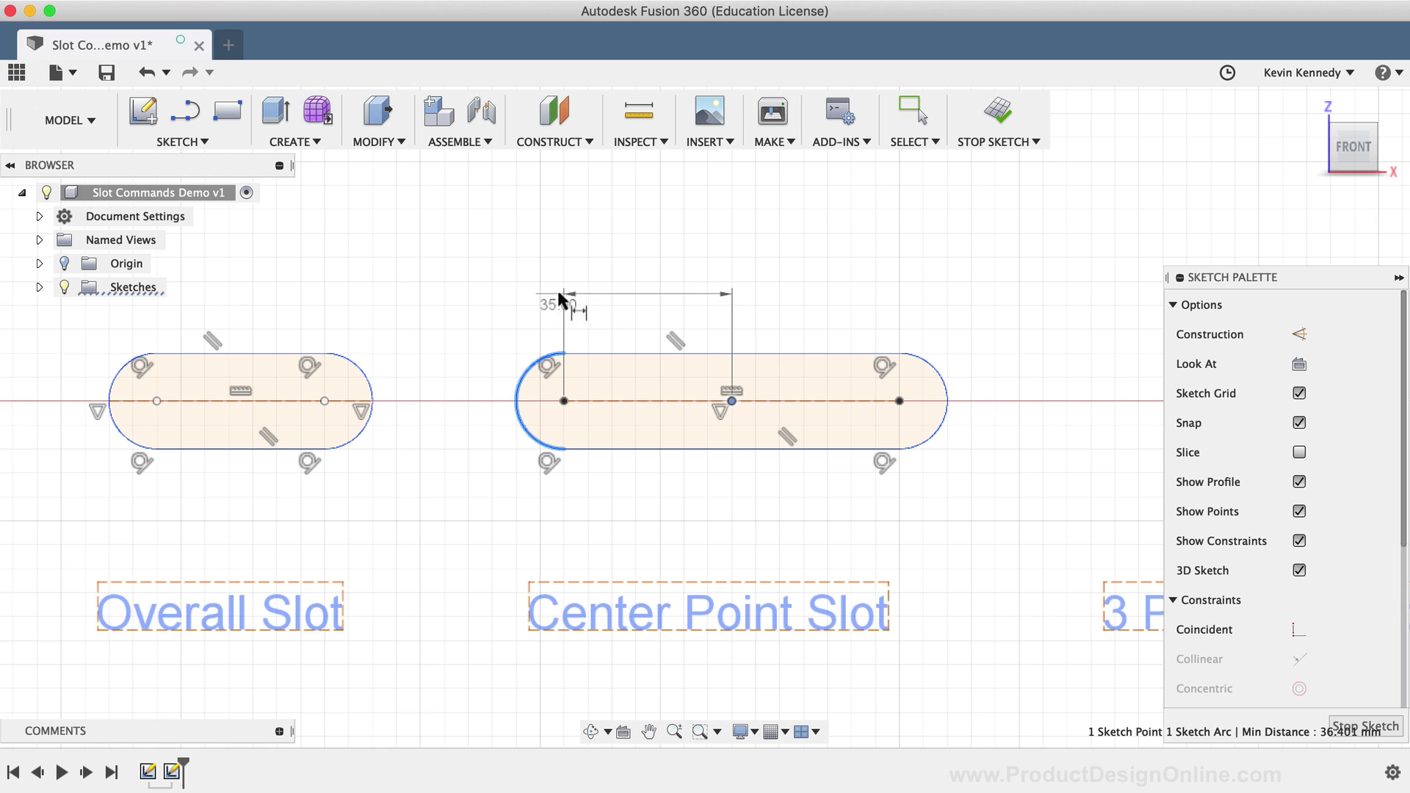
left_click(643, 289)
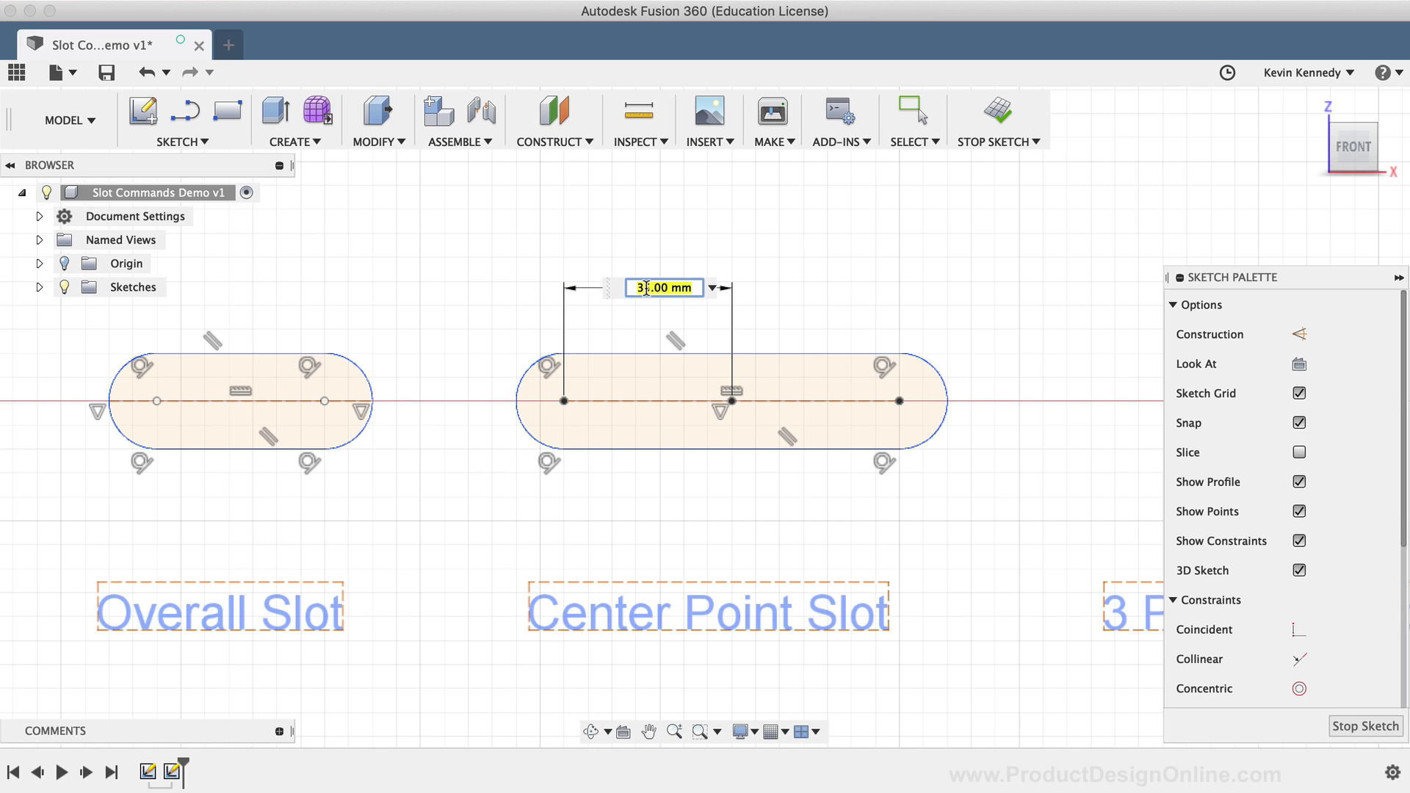
type("30")
key("Return")
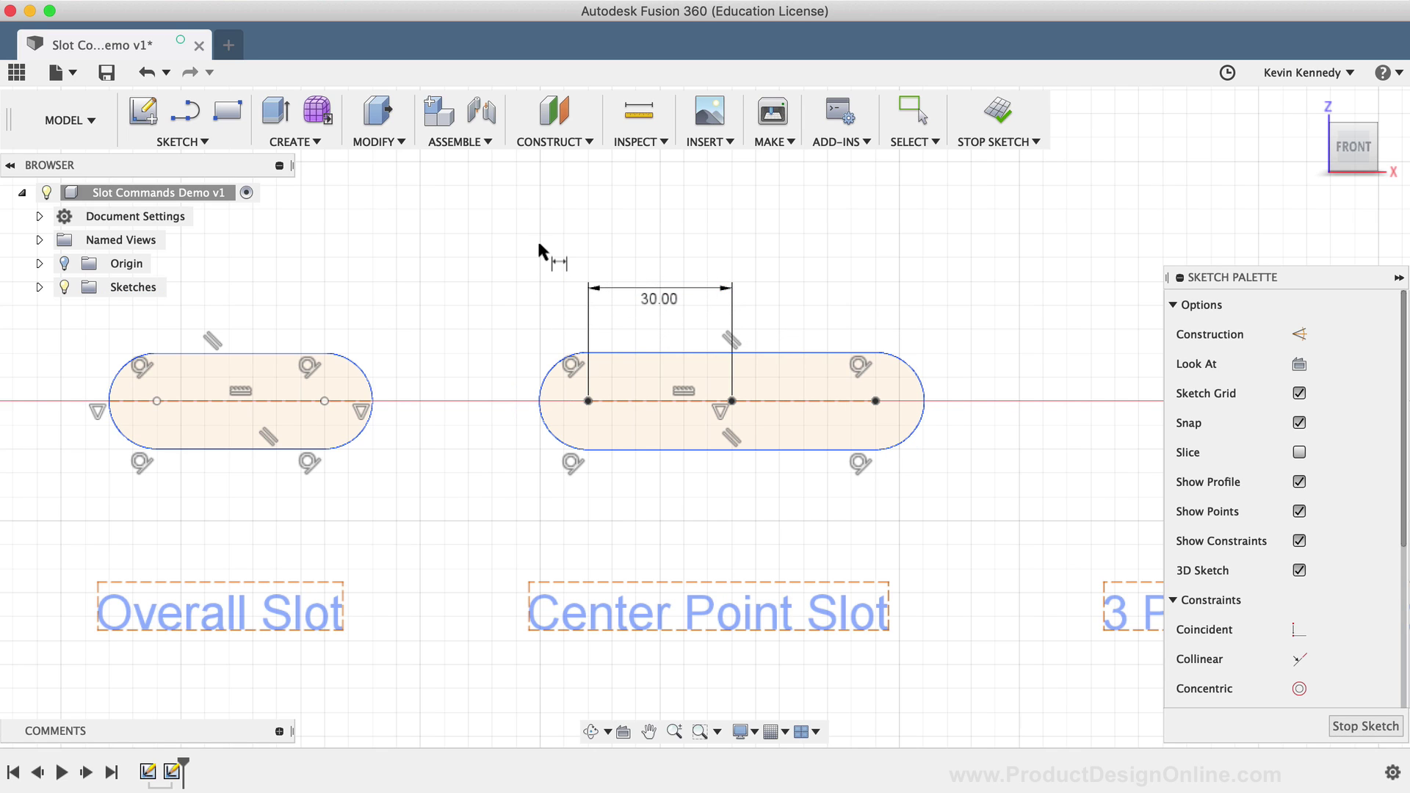
key("Escape")
left_click(201, 144)
- Draw a three-point arc slot with end centres 30 mm apart, arching upward, and set its width
mouse_move(206, 309)
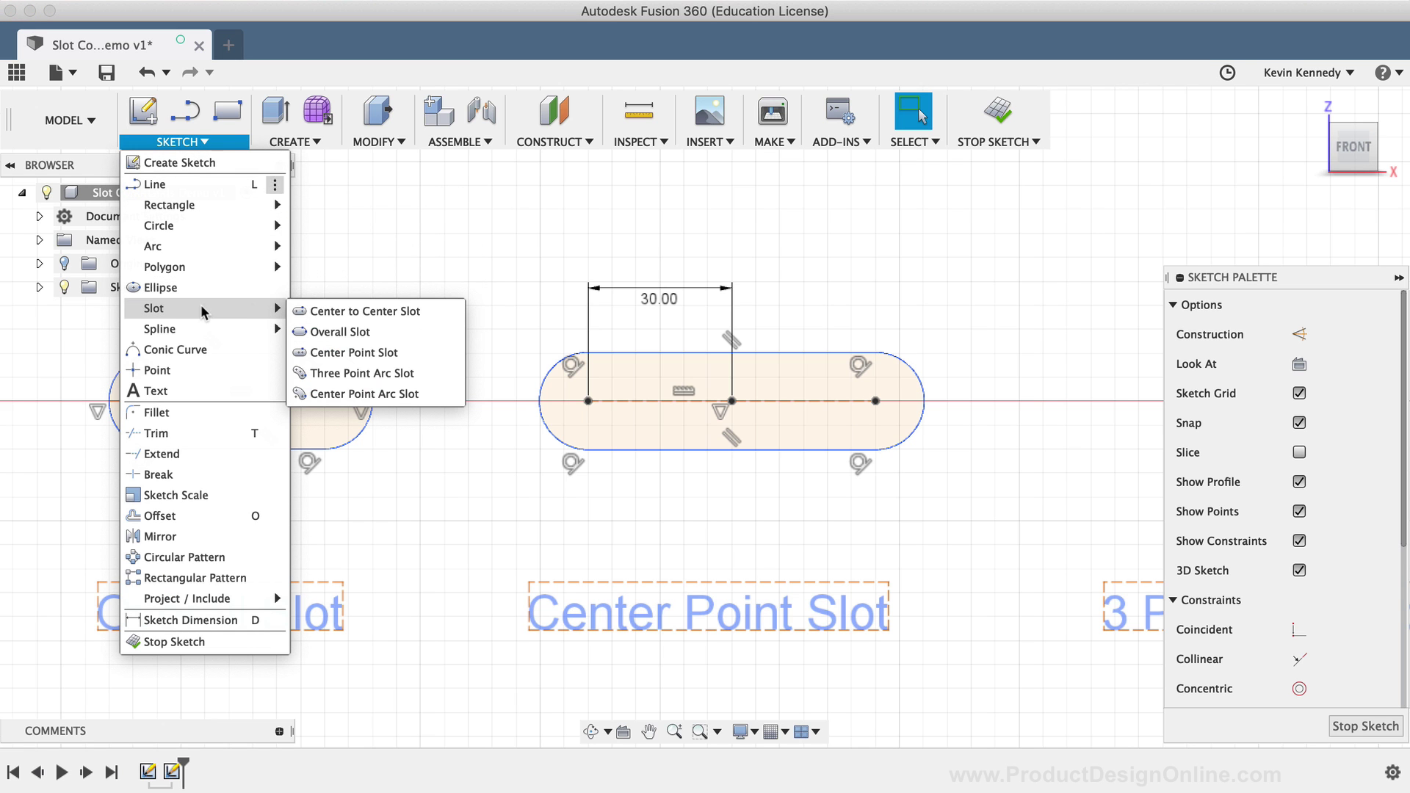
left_click(412, 373)
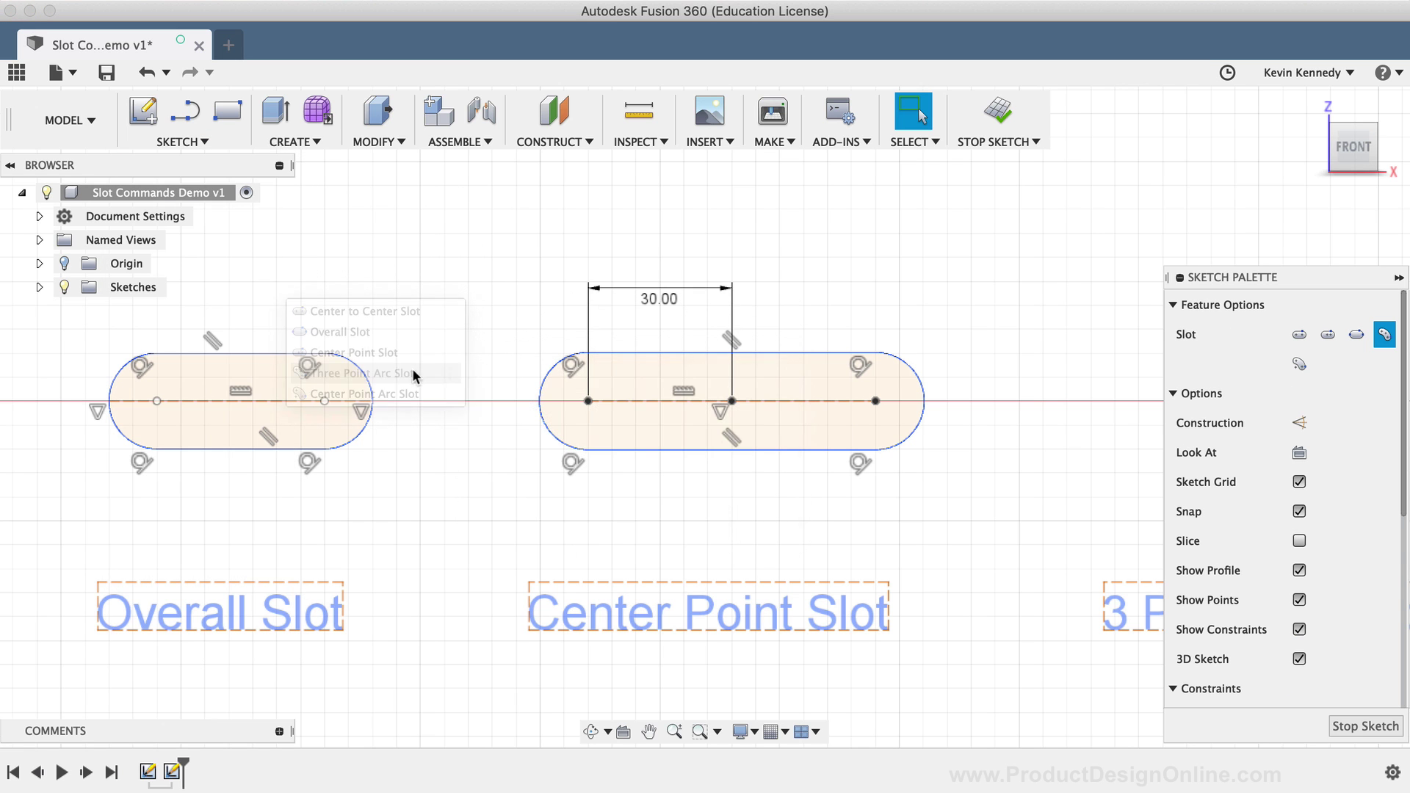
scroll(608, 540, "right", 10)
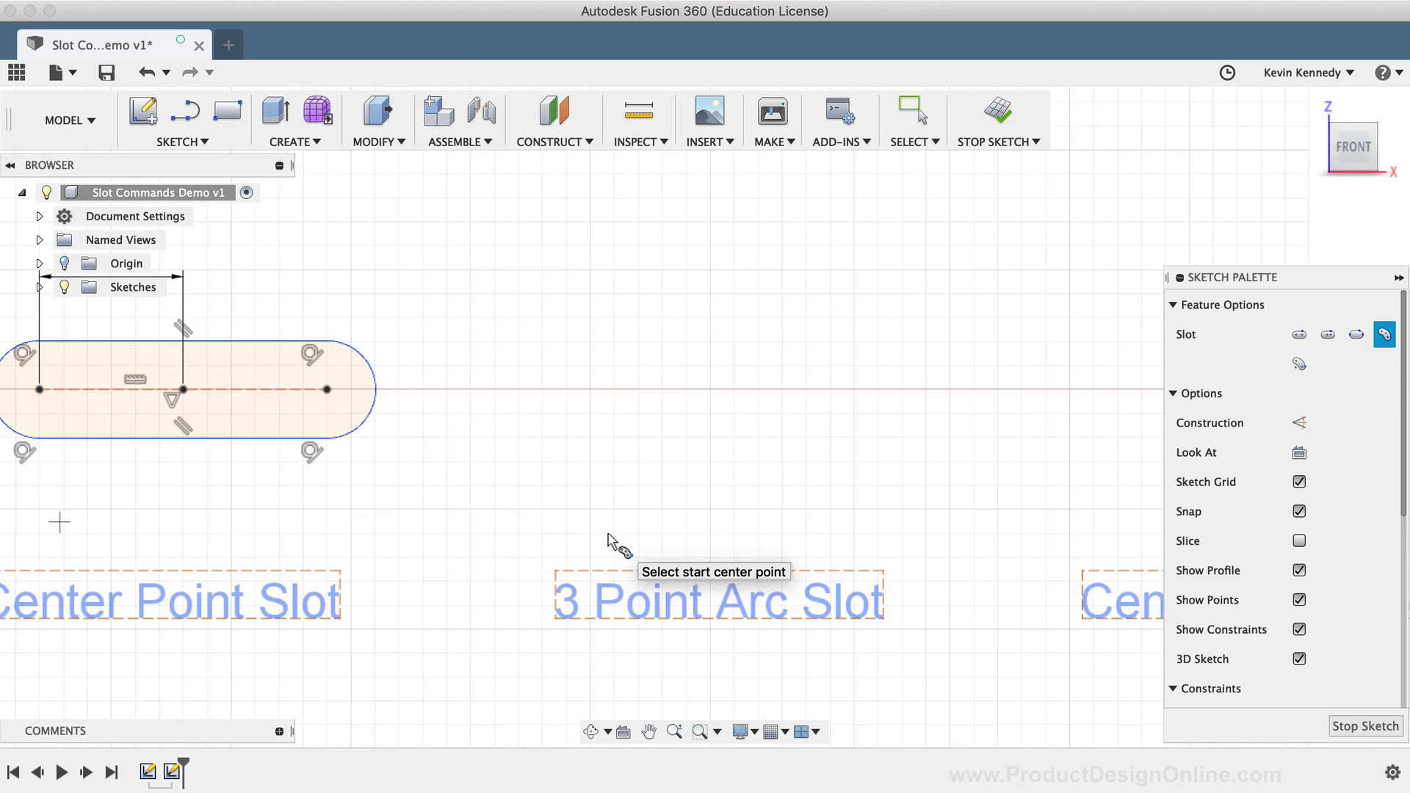
scroll(609, 536, "up", 2)
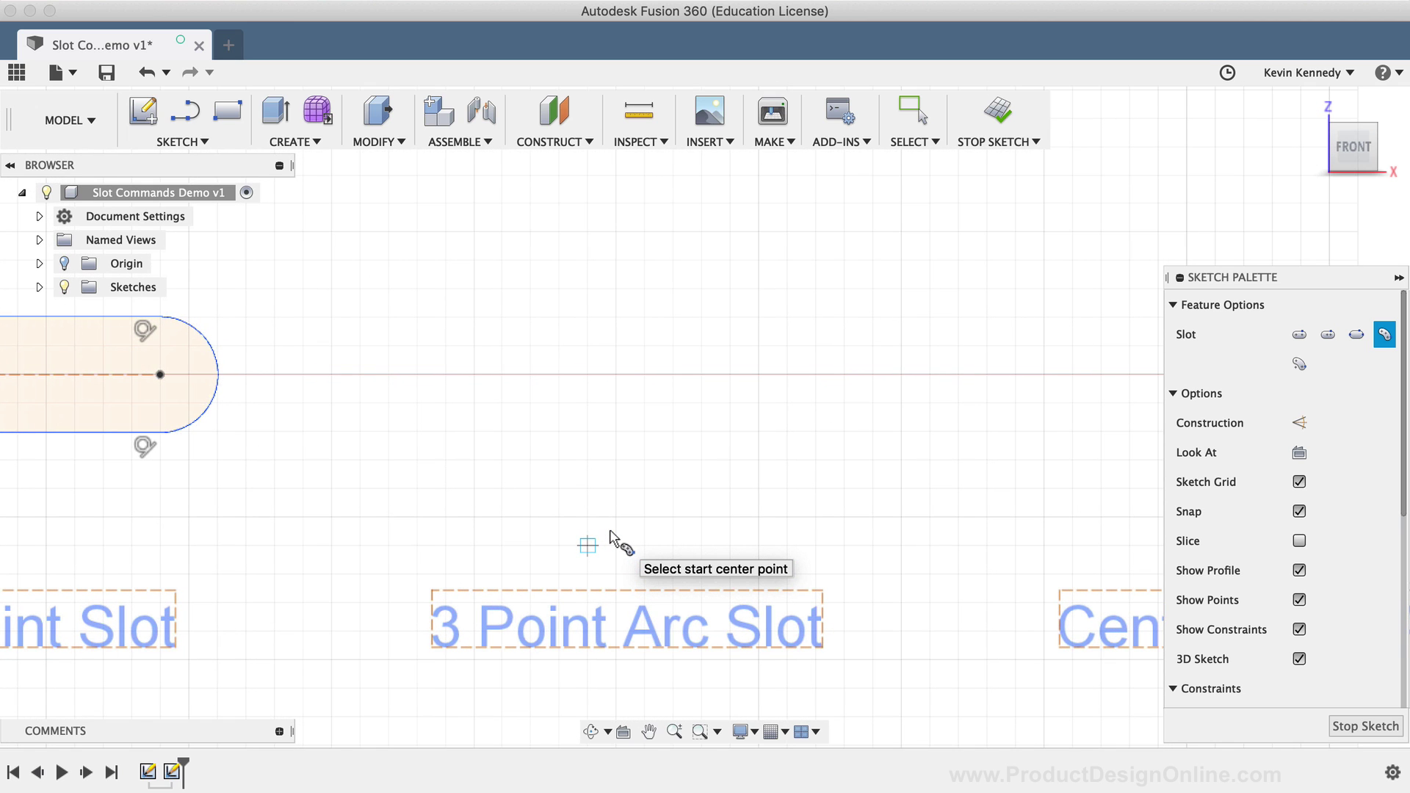
left_click(645, 374)
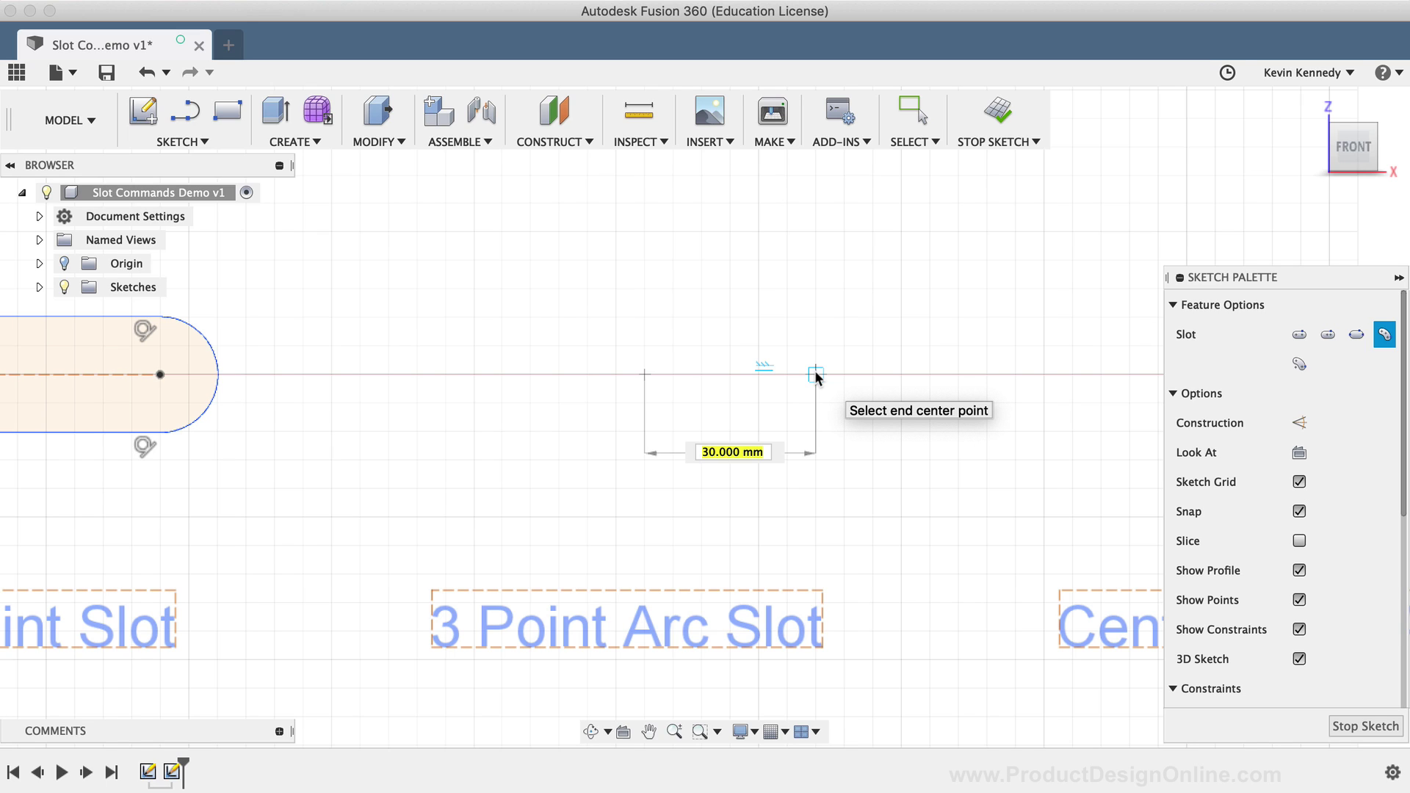
left_click(816, 375)
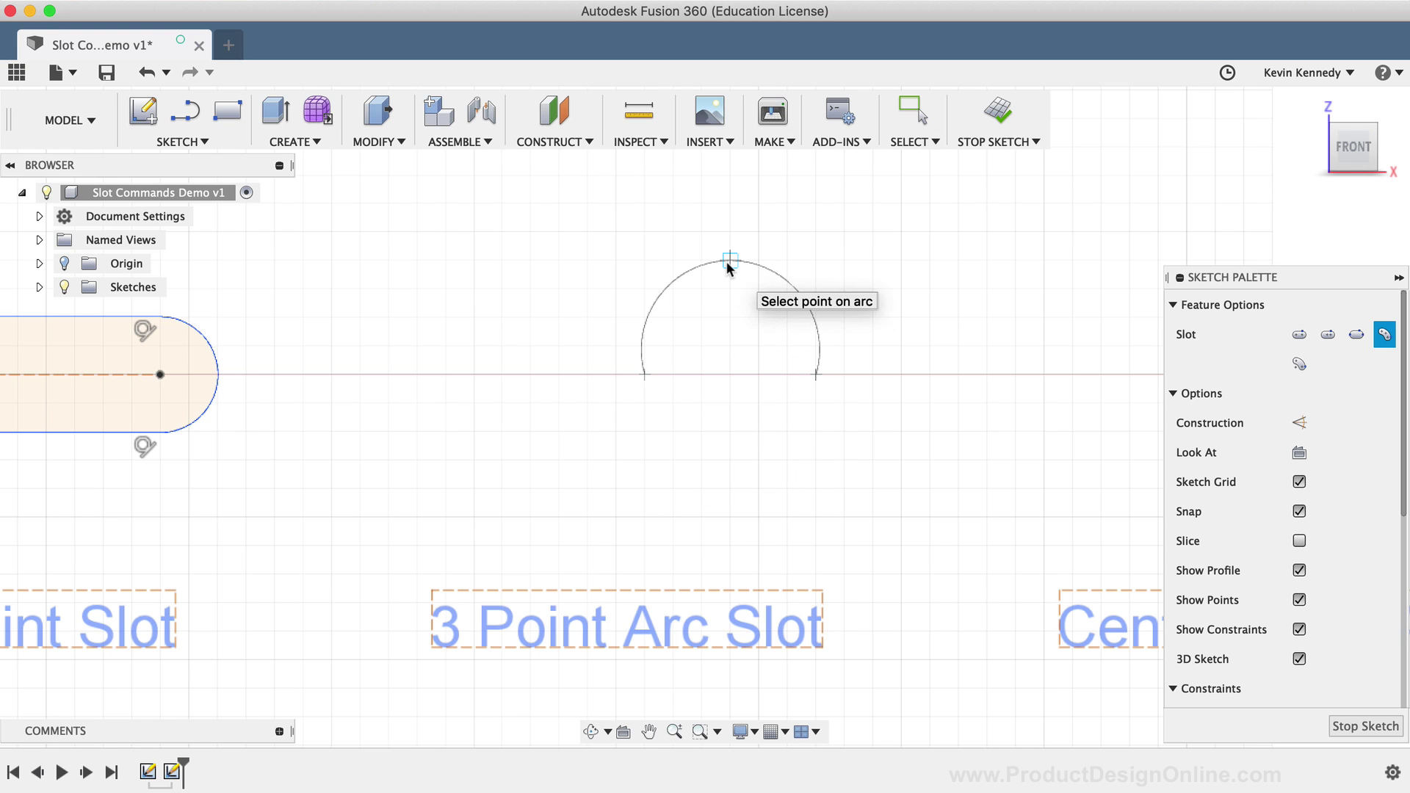
left_click(727, 262)
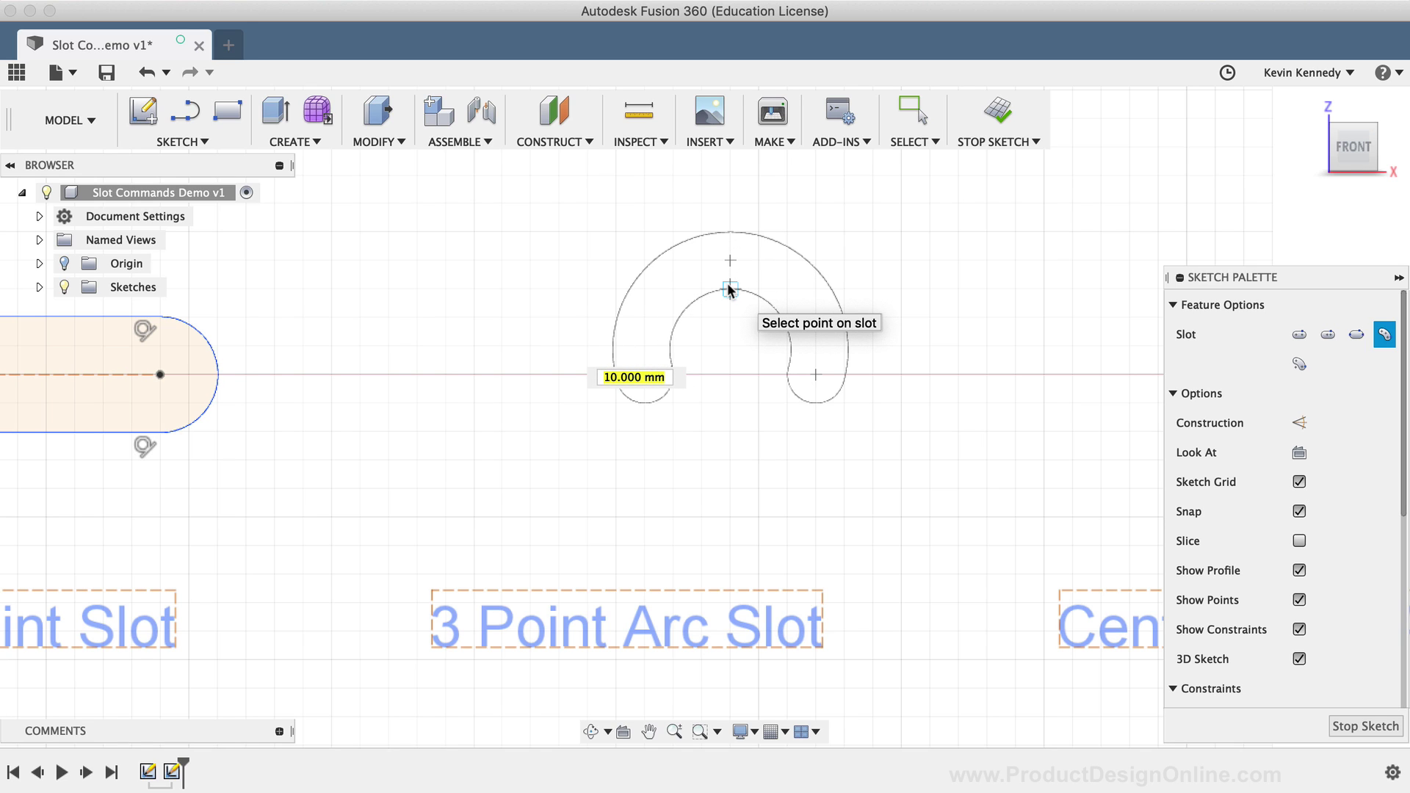
left_click(729, 288)
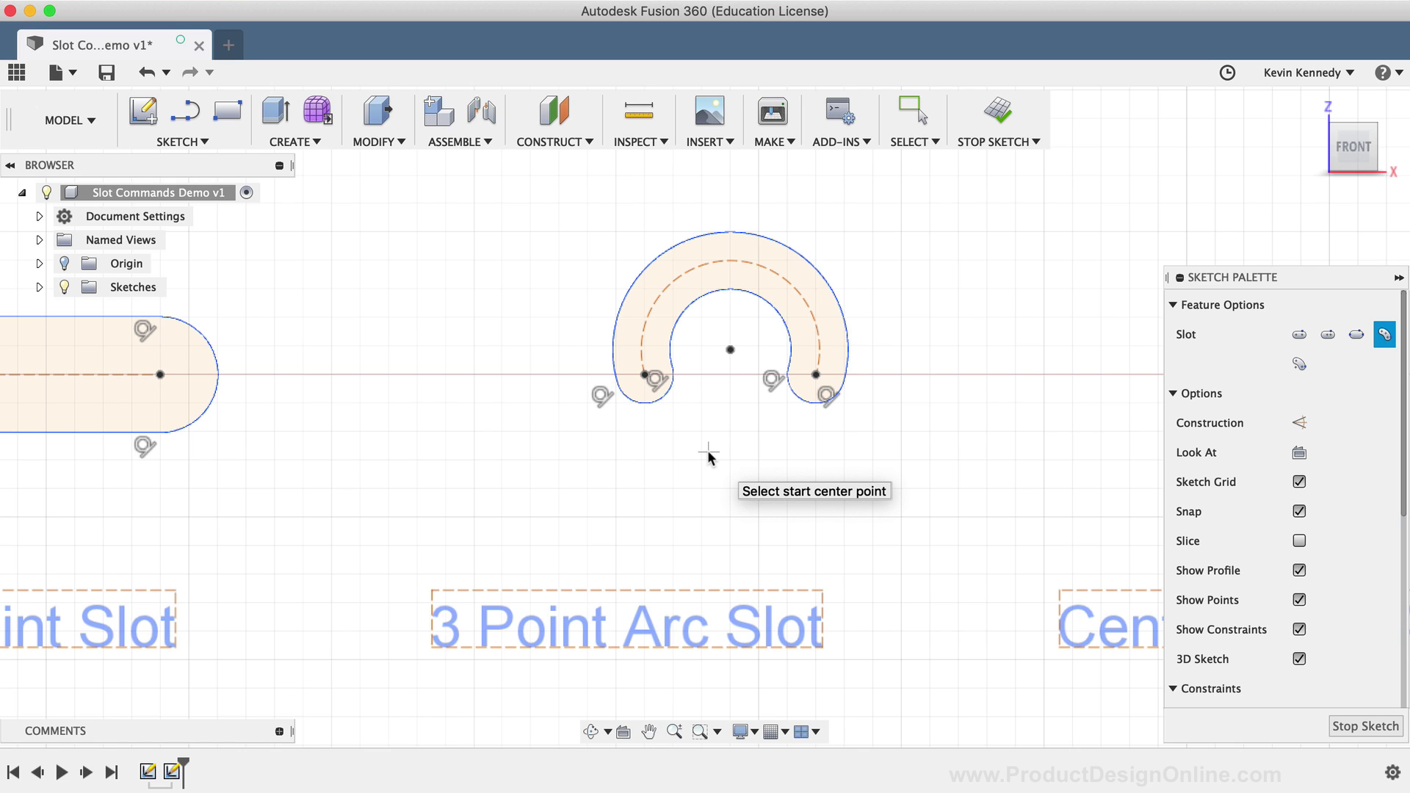
- Dimension the arc slot's centreline to a 20 mm radius
key("Escape")
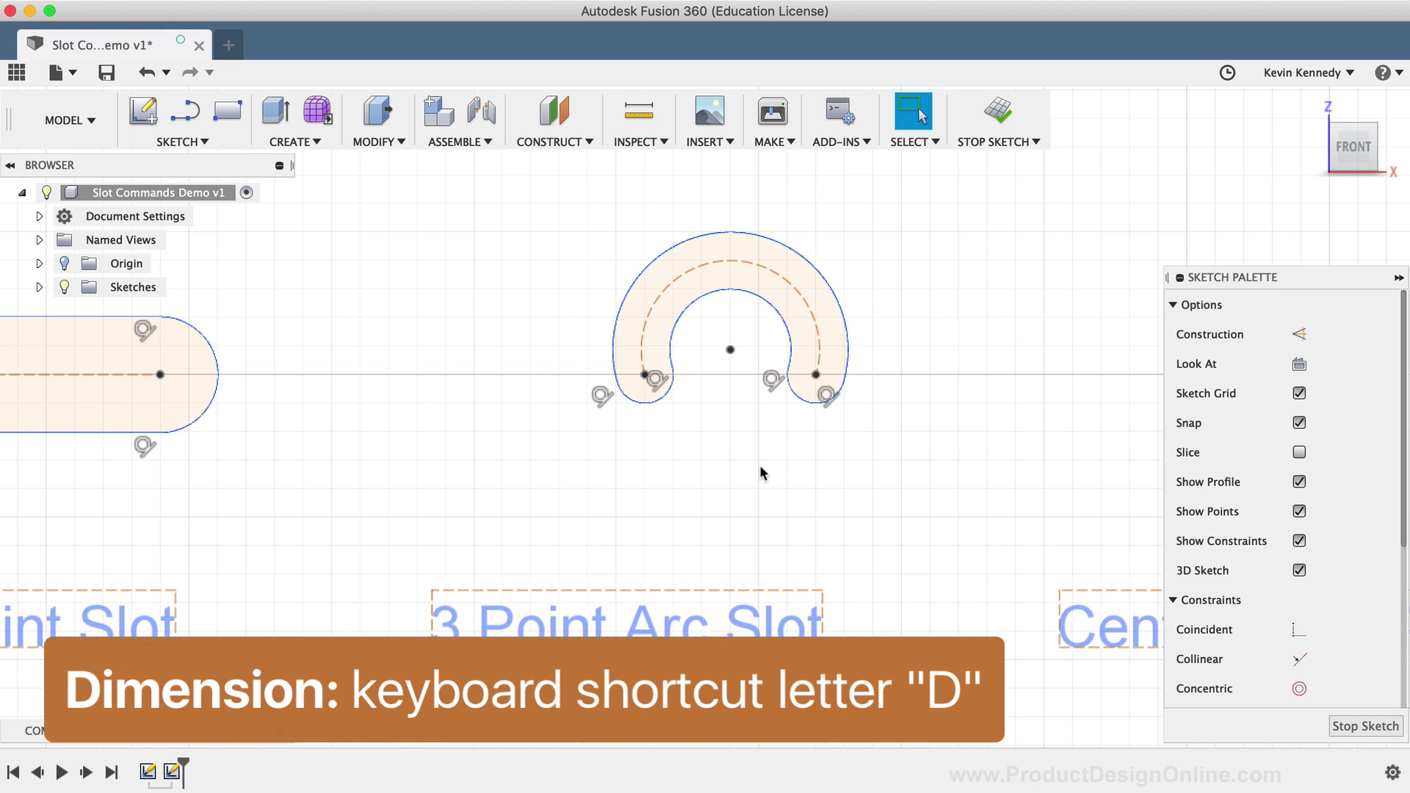
key("d")
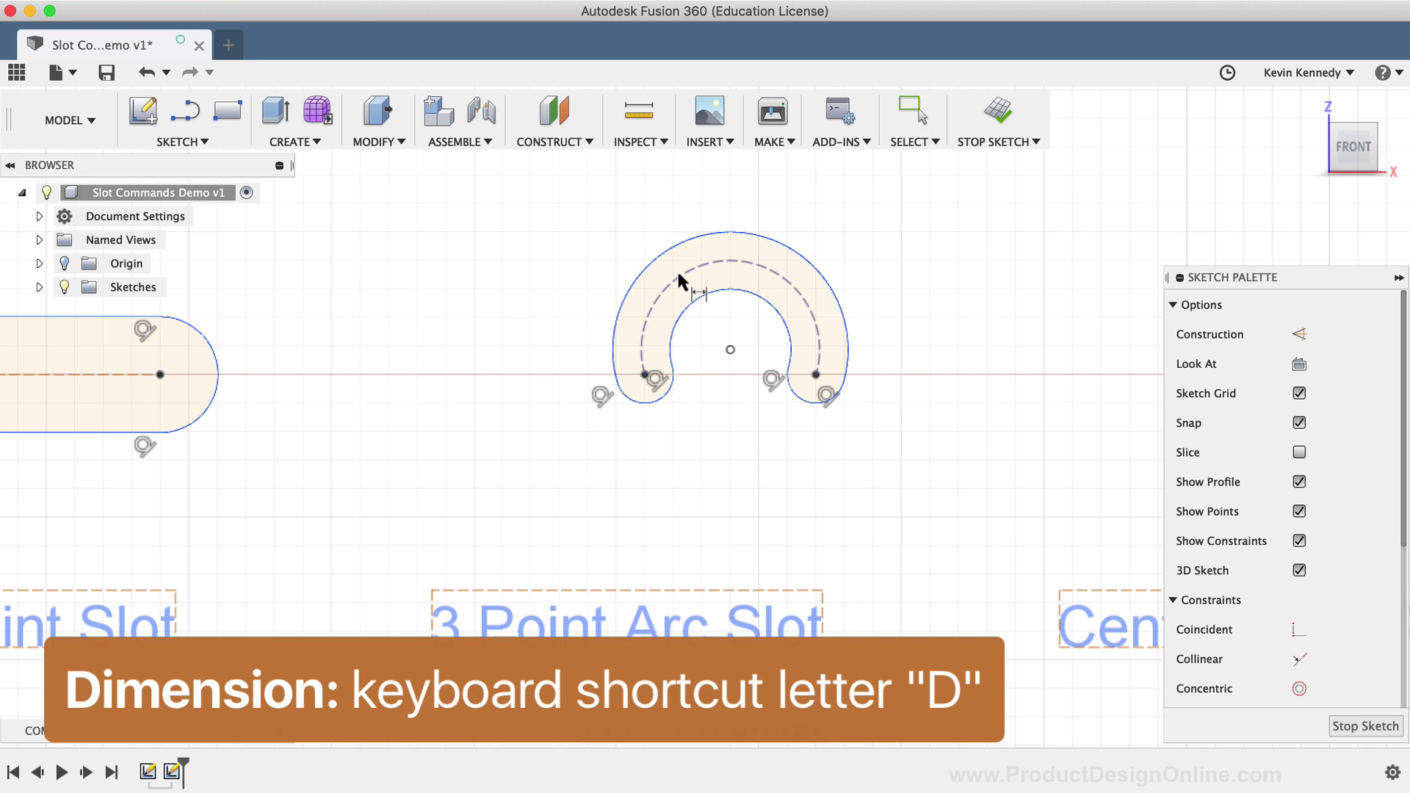
left_click(678, 273)
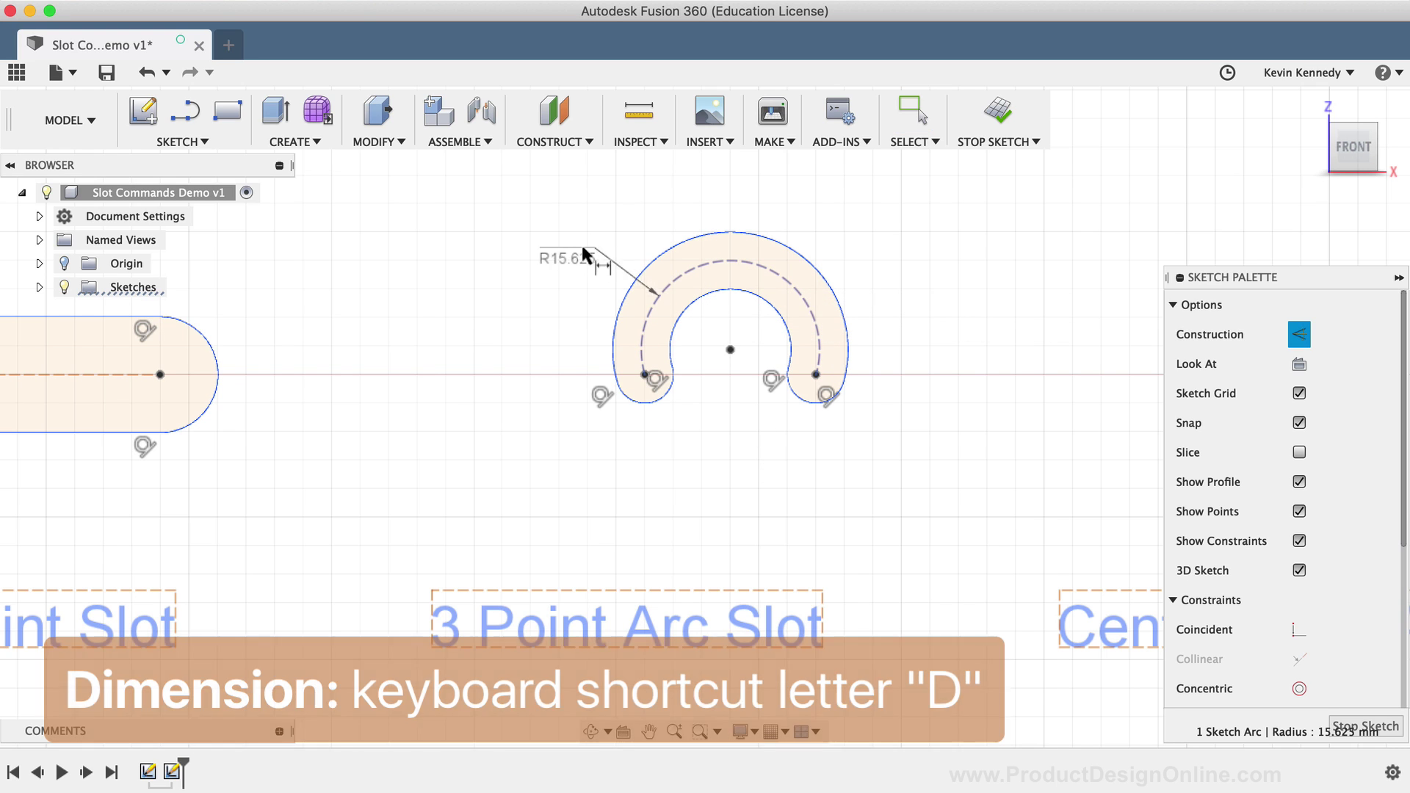
left_click(502, 264)
type("20")
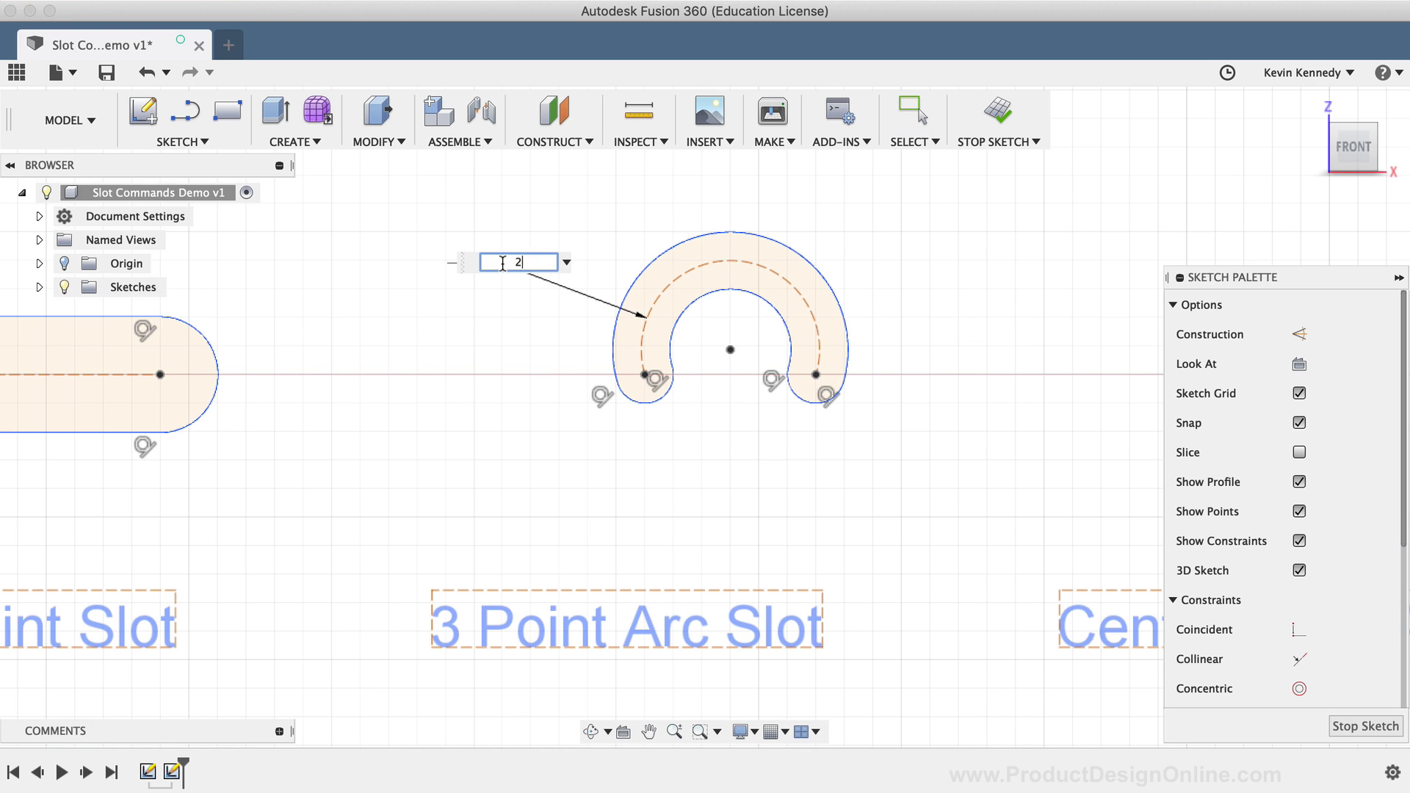
key("Return")
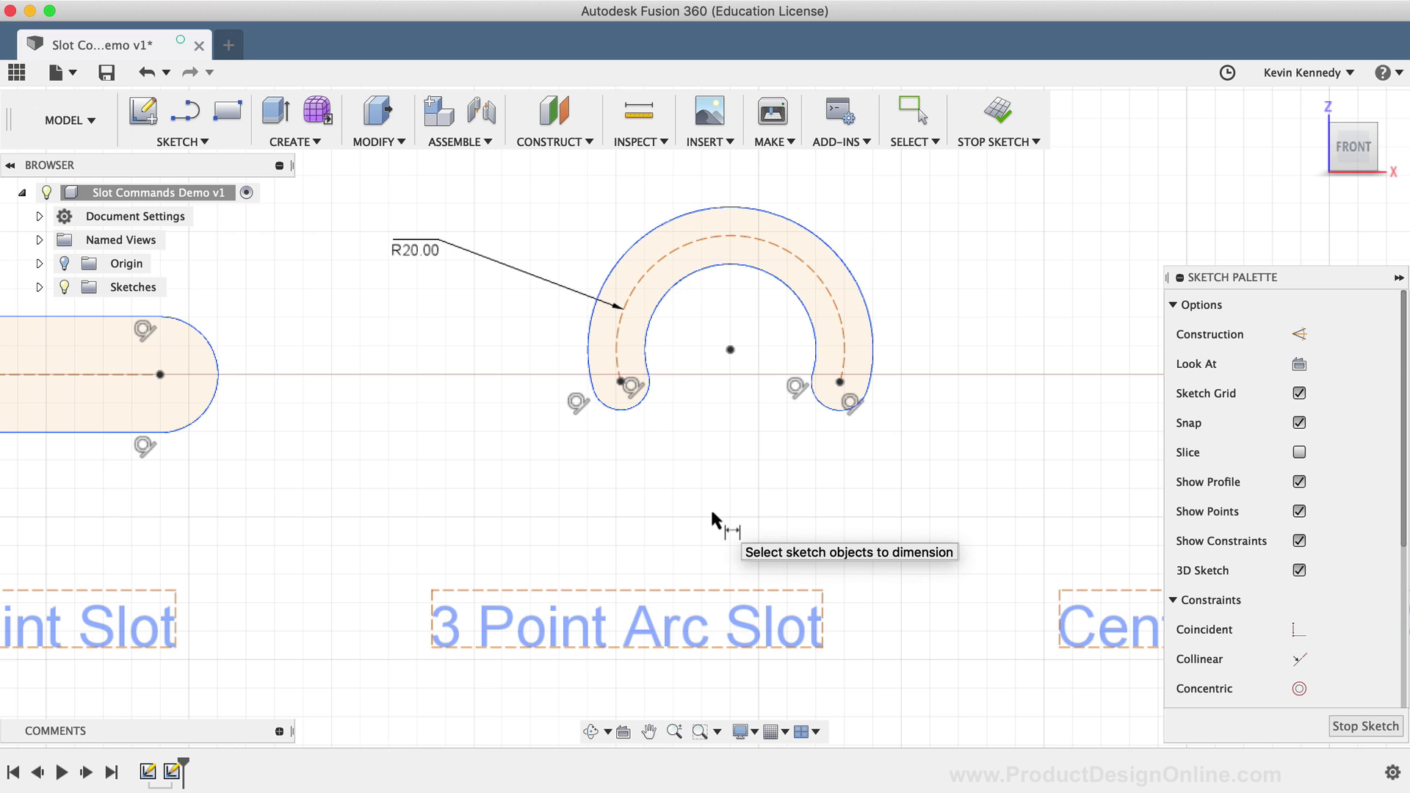
key("Escape")
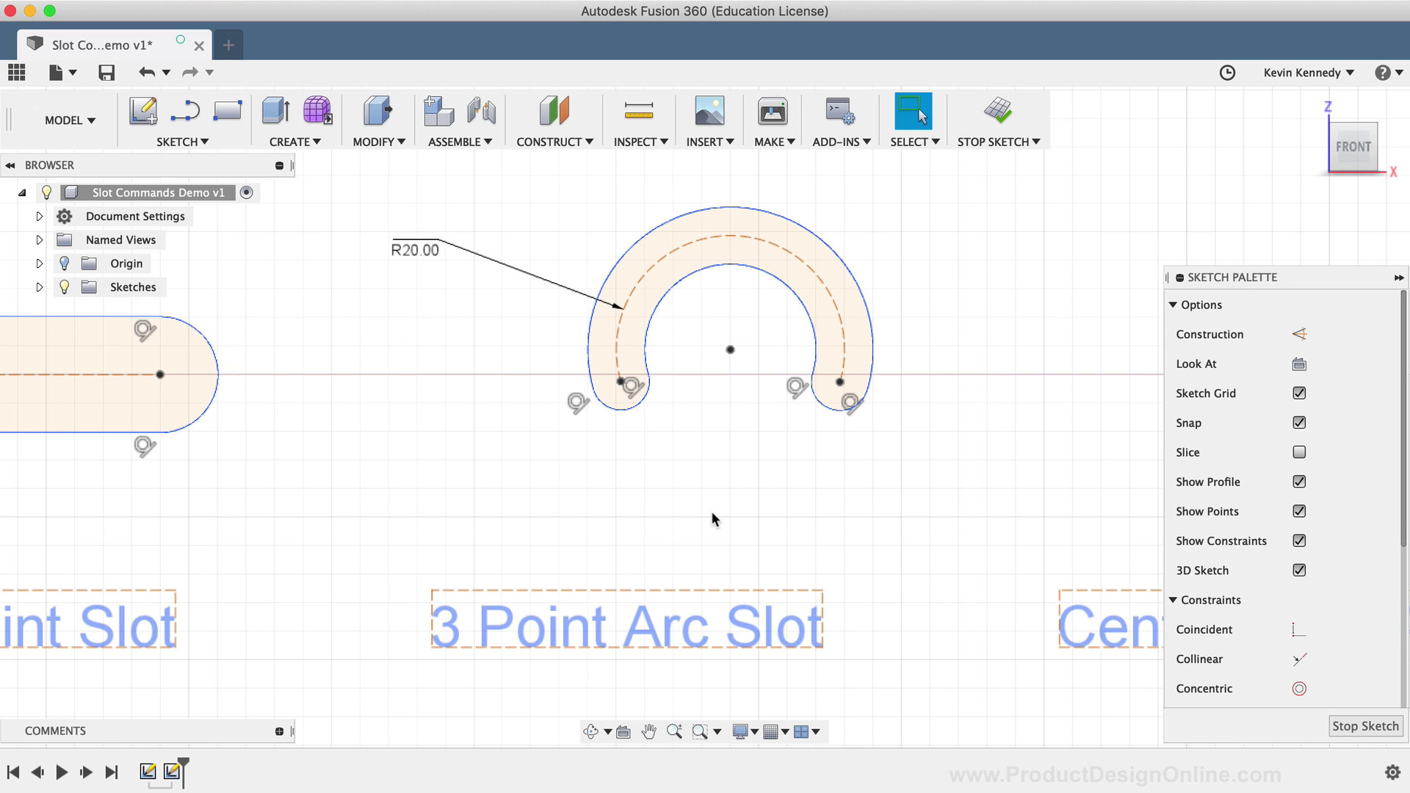
- Drag the arc slot's centre point down to move the slot lower
left_click(730, 351)
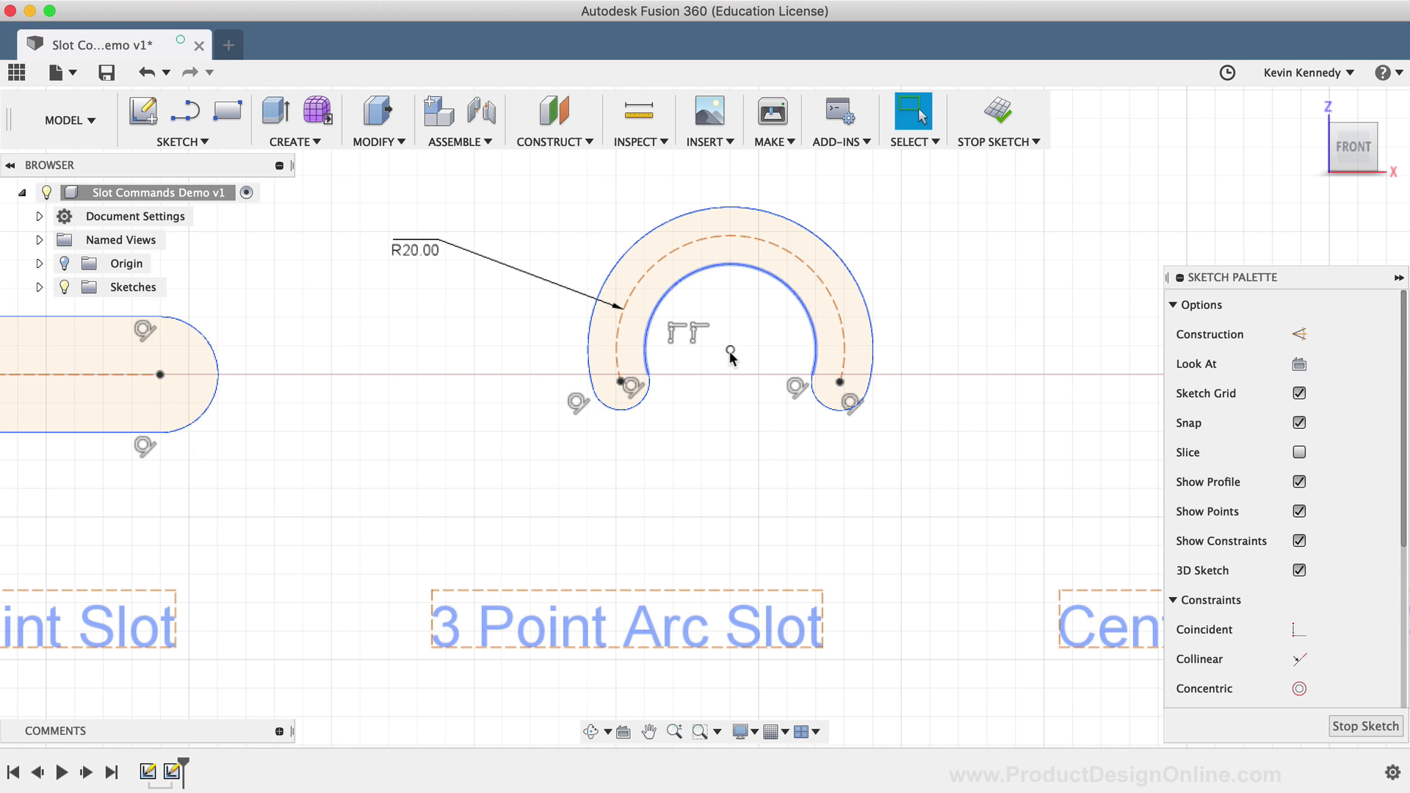
mouse_move(729, 351)
left_mouse_down()
mouse_move(730, 377)
mouse_move(626, 434)
mouse_move(673, 448)
mouse_move(745, 396)
mouse_move(626, 425)
mouse_move(637, 433)
left_mouse_up()
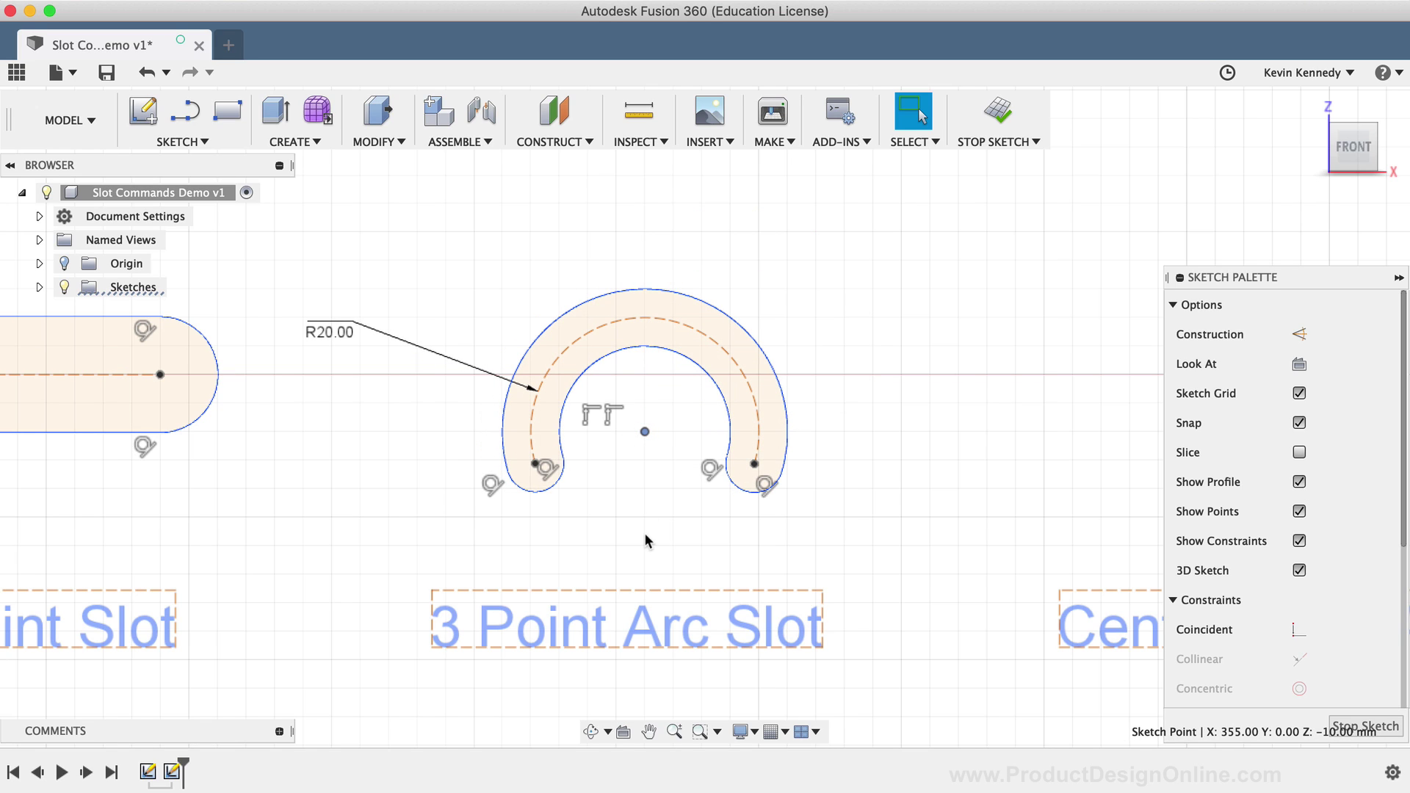
scroll(645, 541, "down", 2)
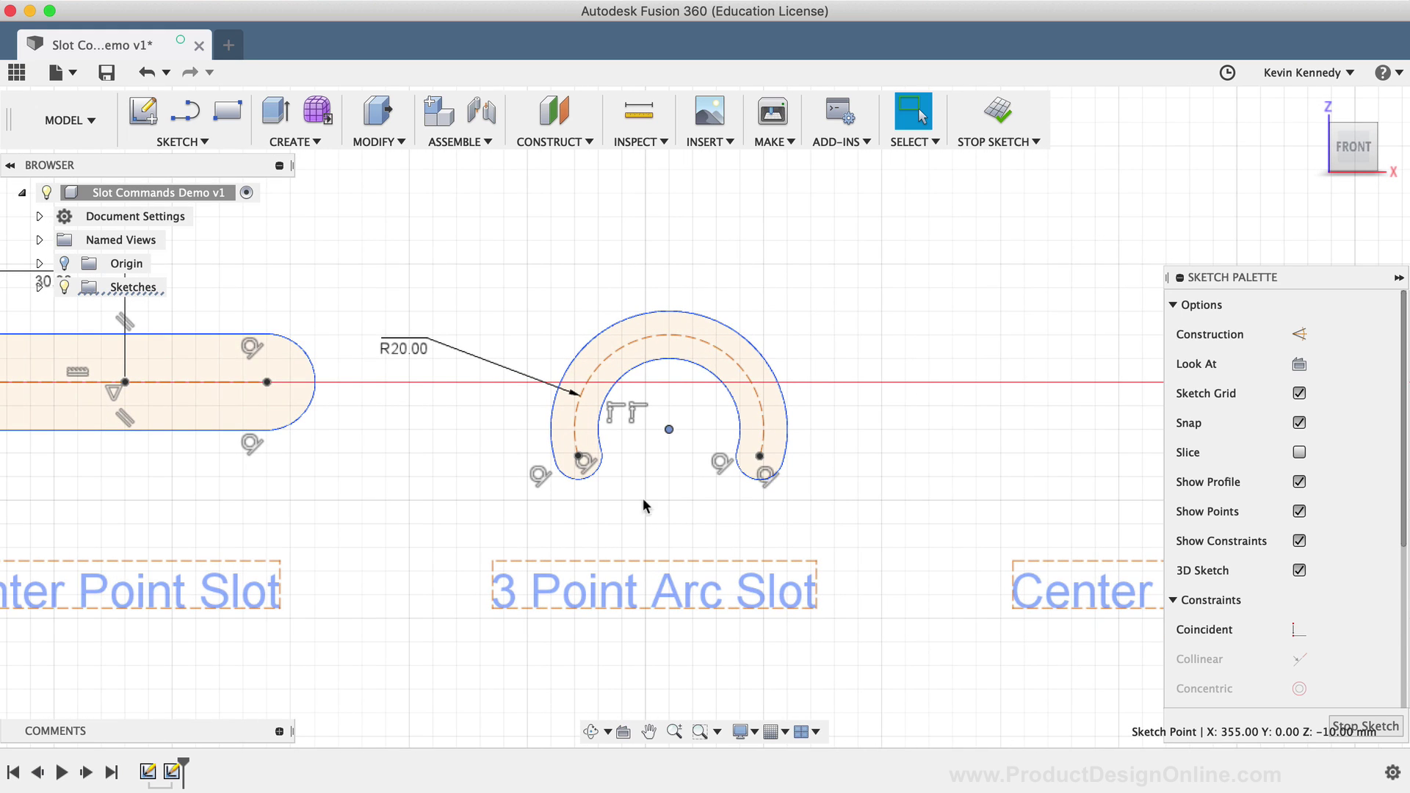
scroll(640, 472, "up", 1)
scroll(640, 467, "up", 1)
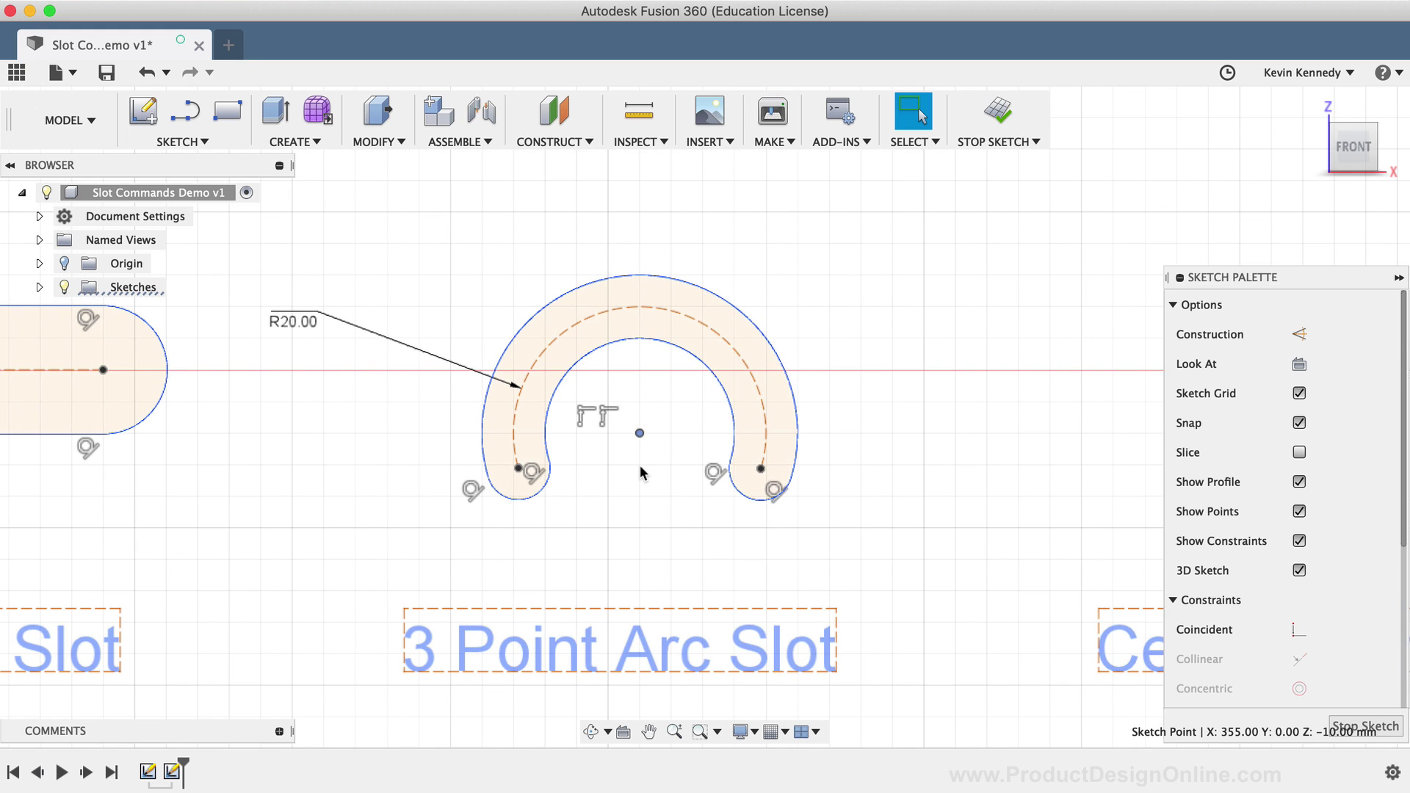
- Dimension the distance from the slot's left end arc to the arc centre as 12 mm
key("d")
left_click(521, 496)
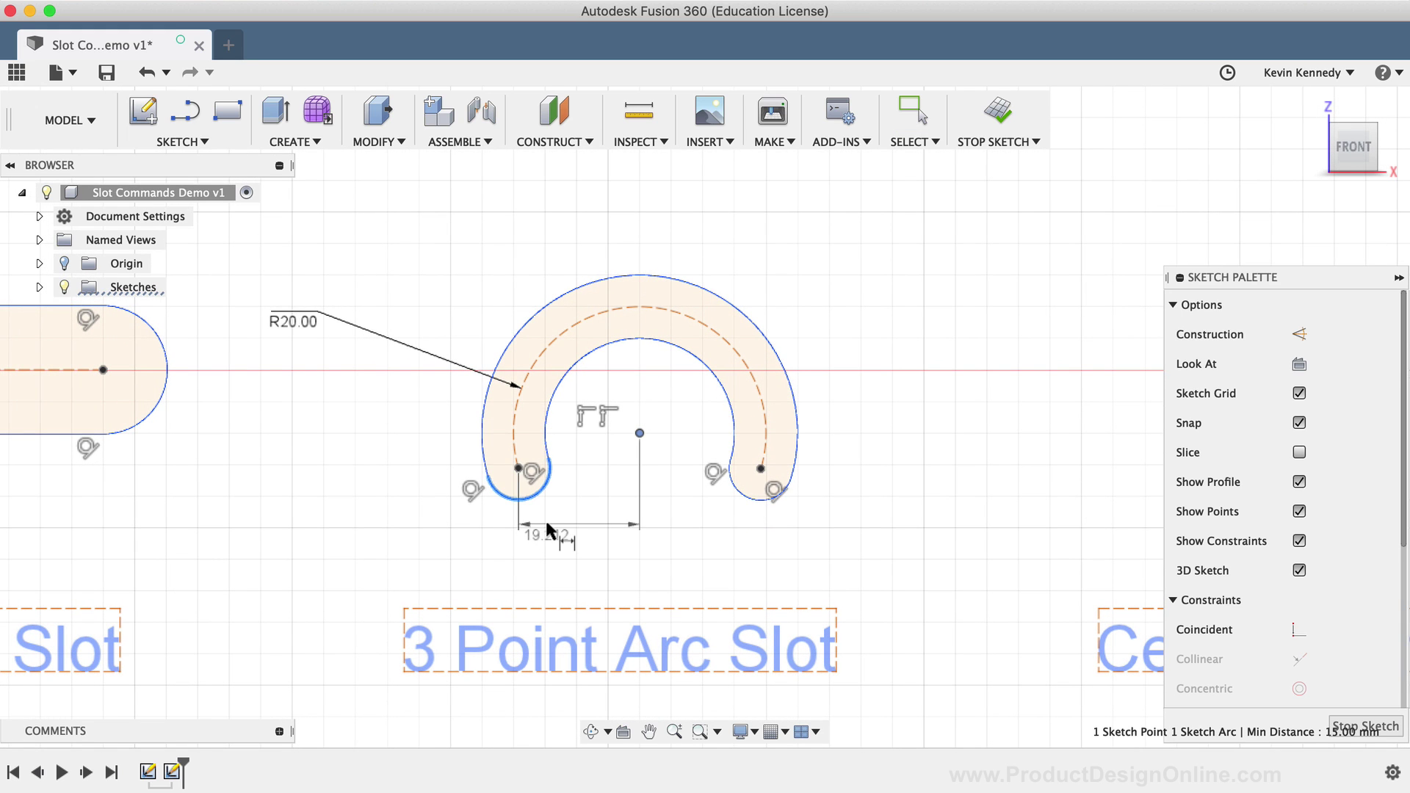
key("Escape")
left_click(493, 490)
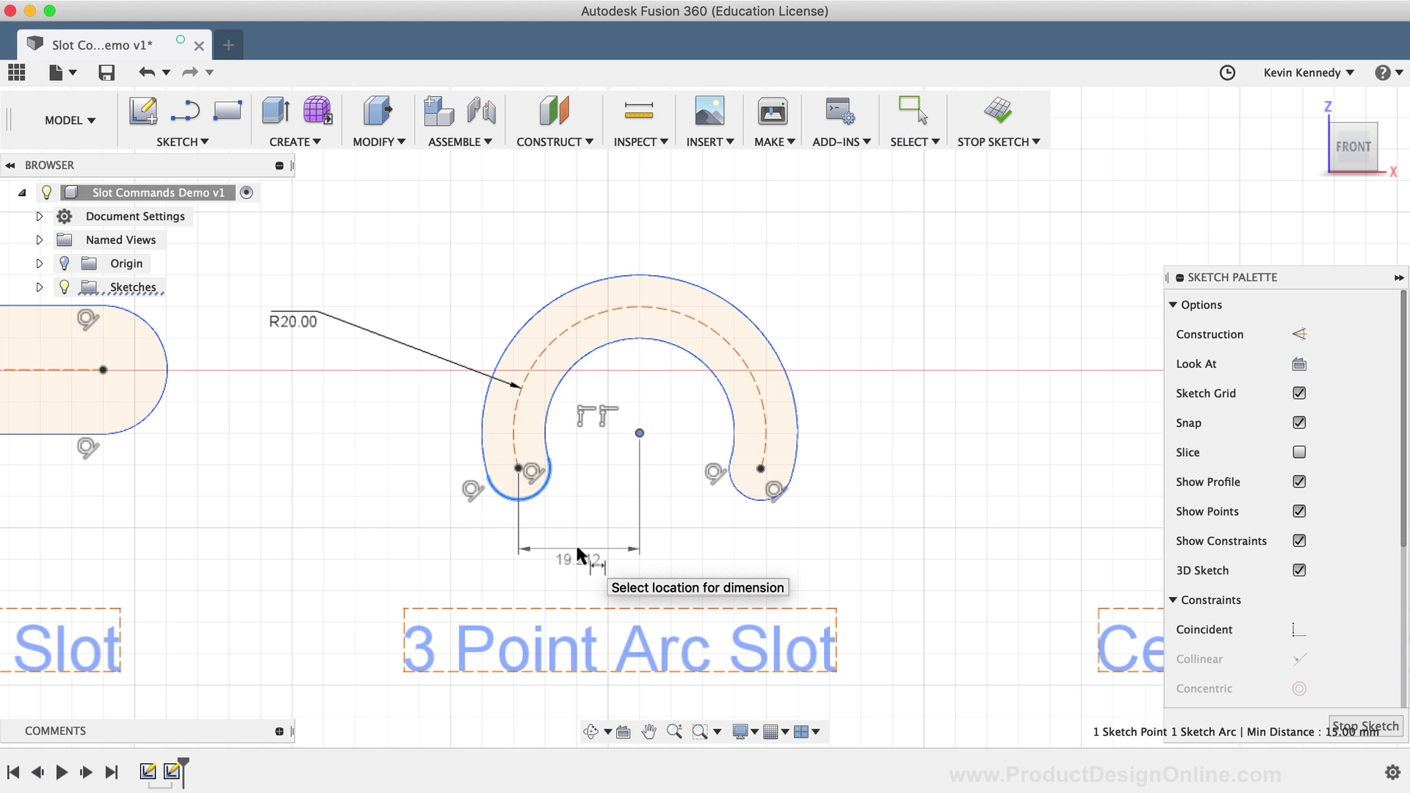
left_click(576, 546)
type("12")
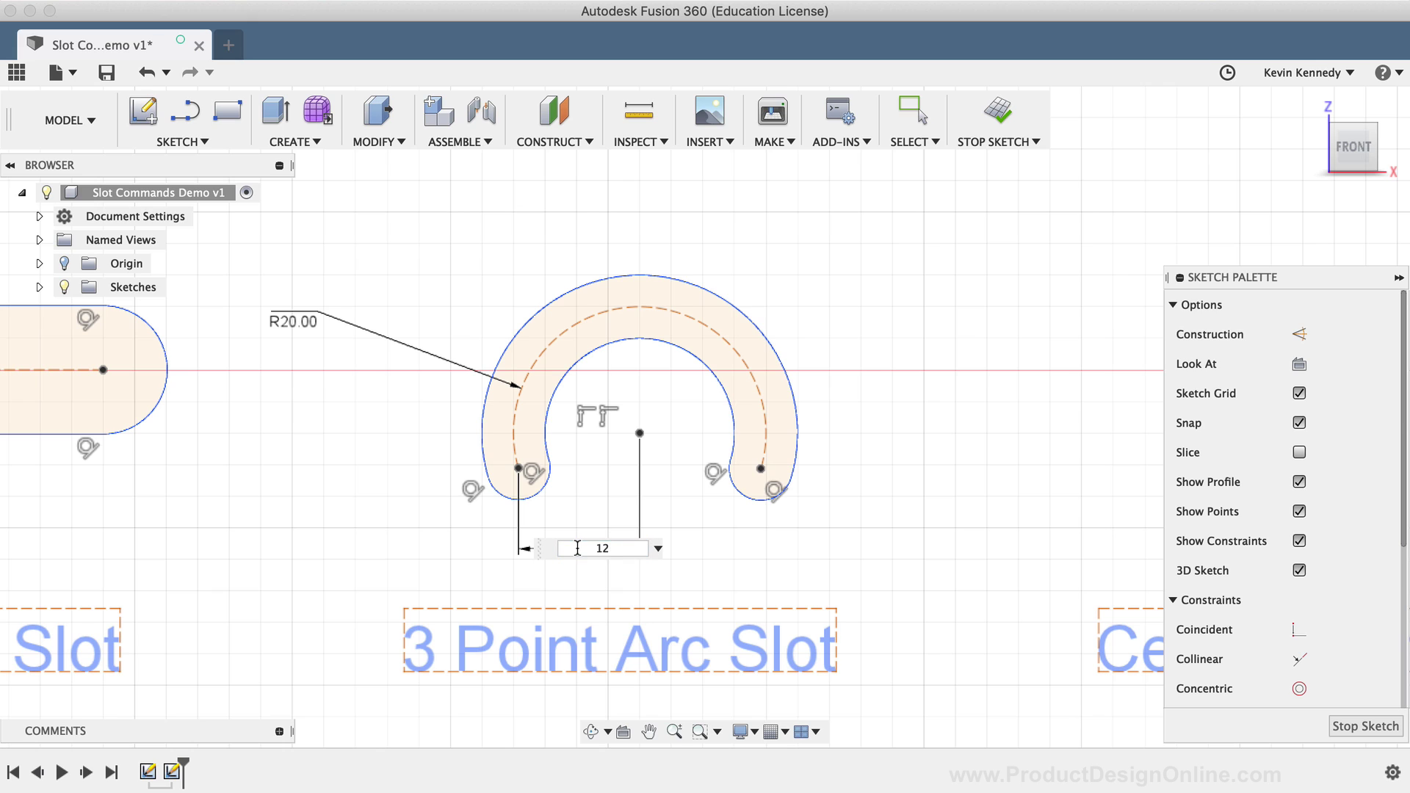
key("Return")
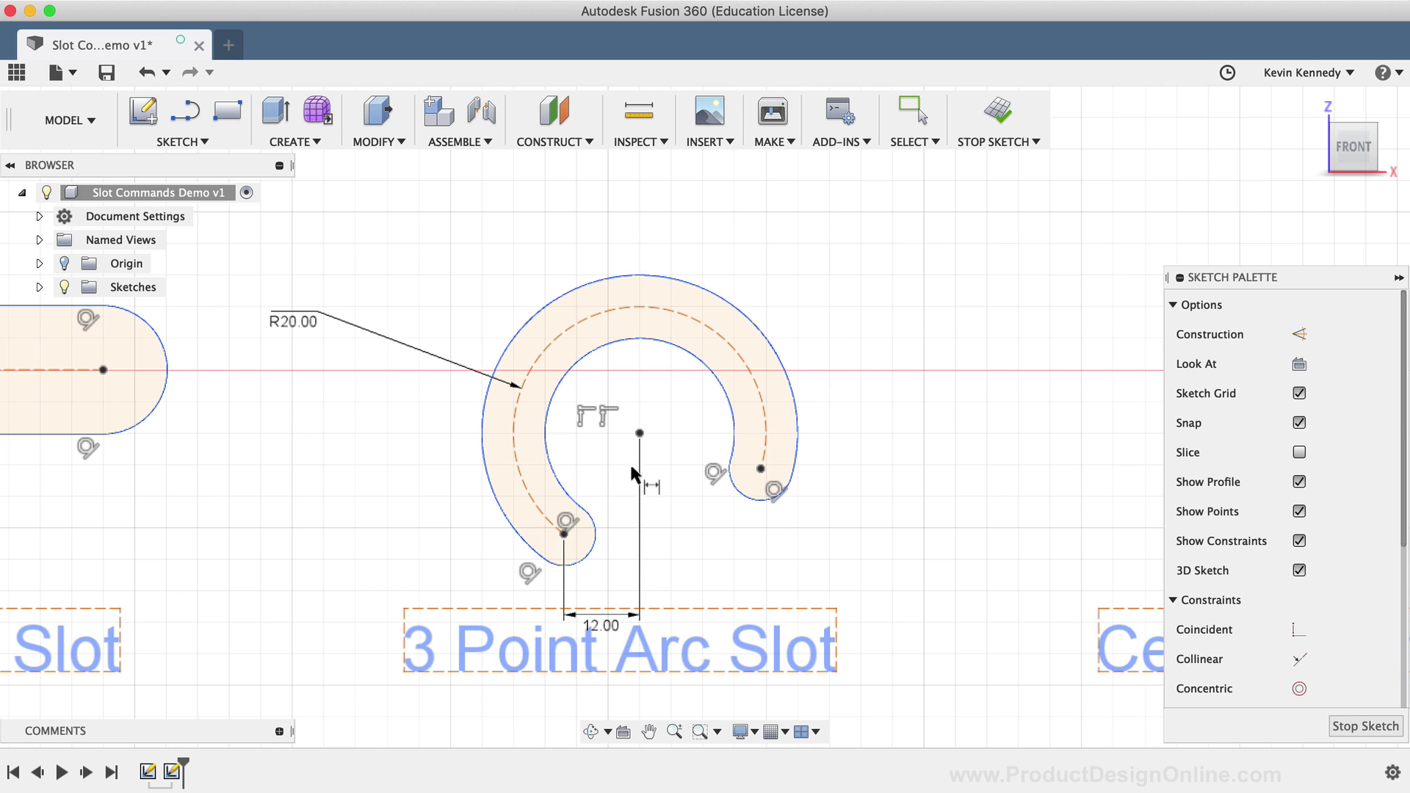
key("Escape")
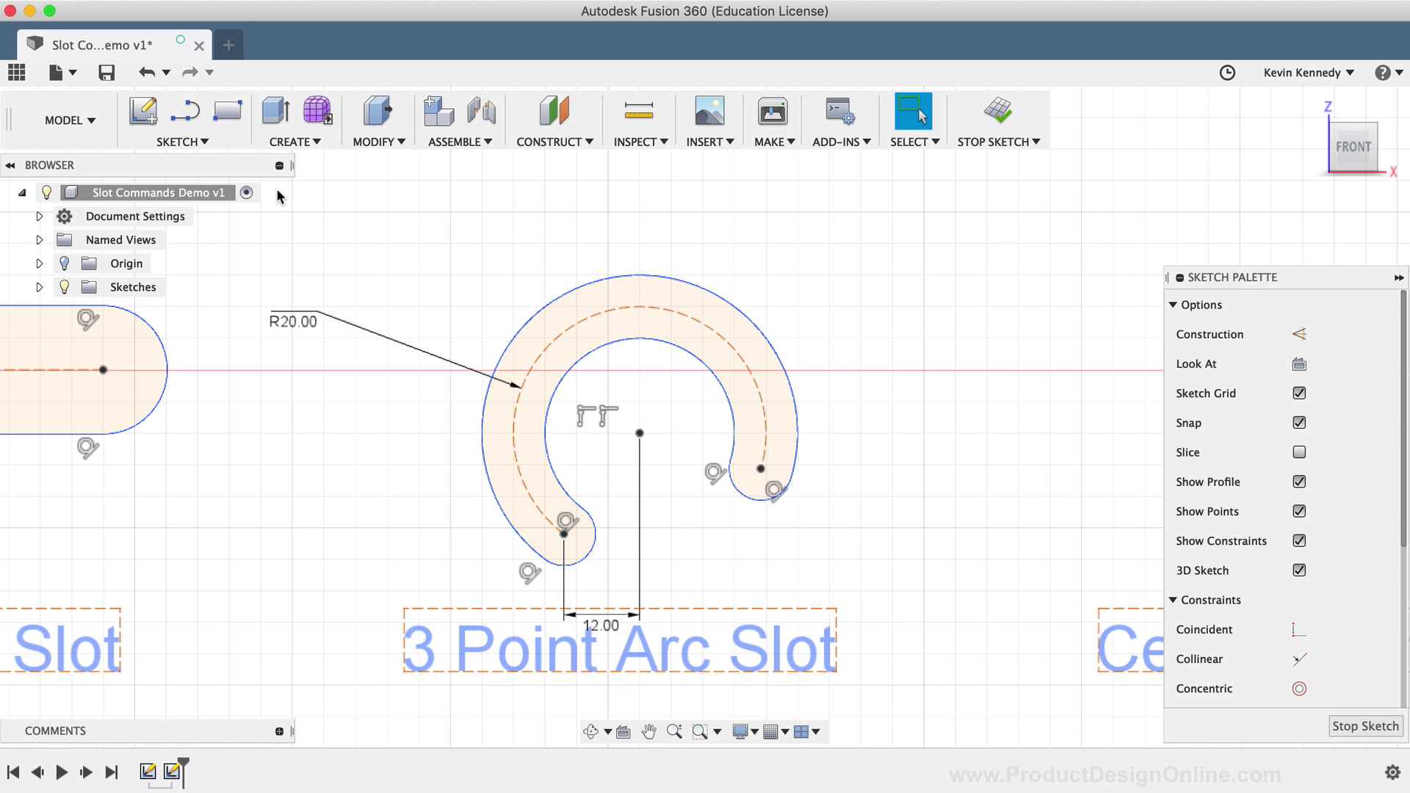
left_click(204, 142)
- Place a center point arc slot's centre and start point on the red axis, then its arc end
mouse_move(189, 308)
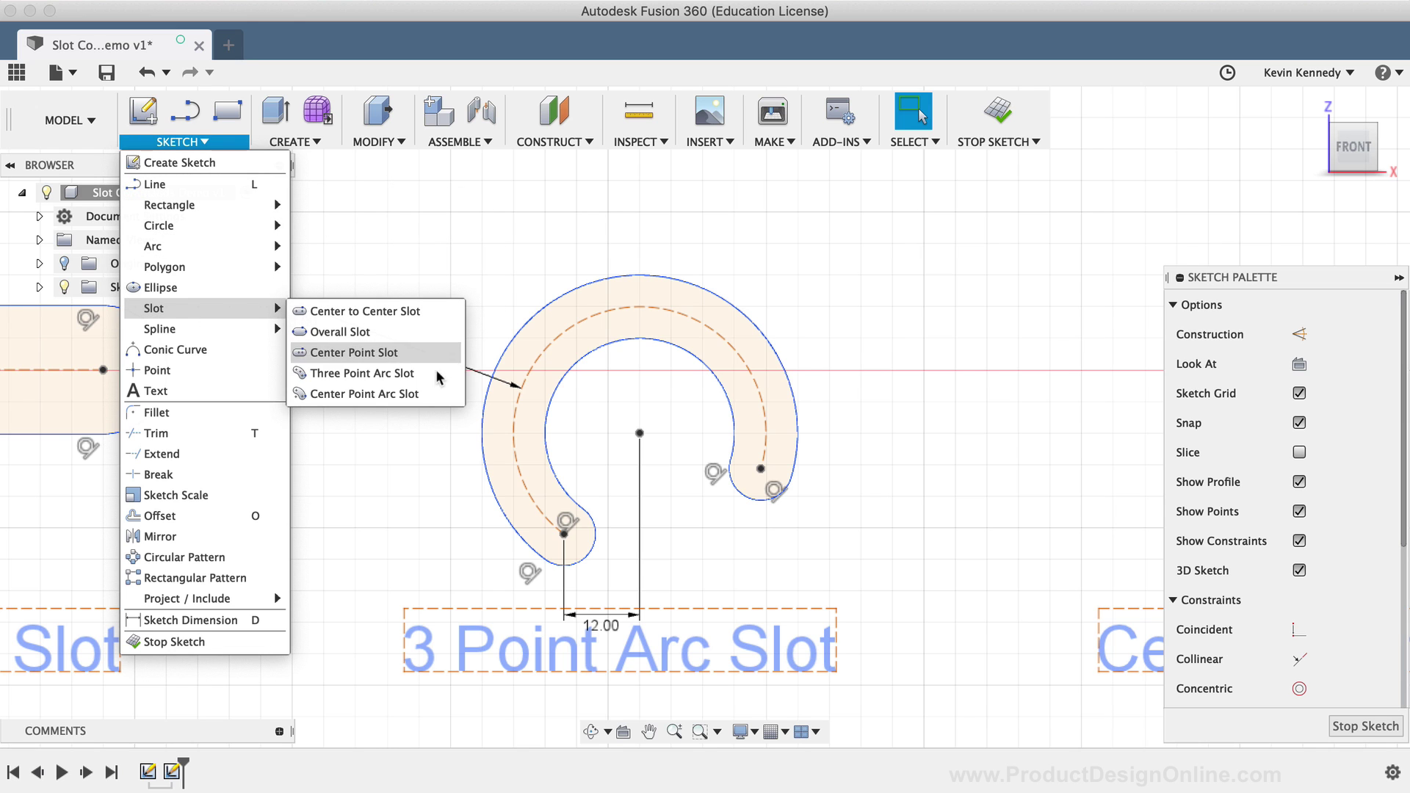
left_click(429, 389)
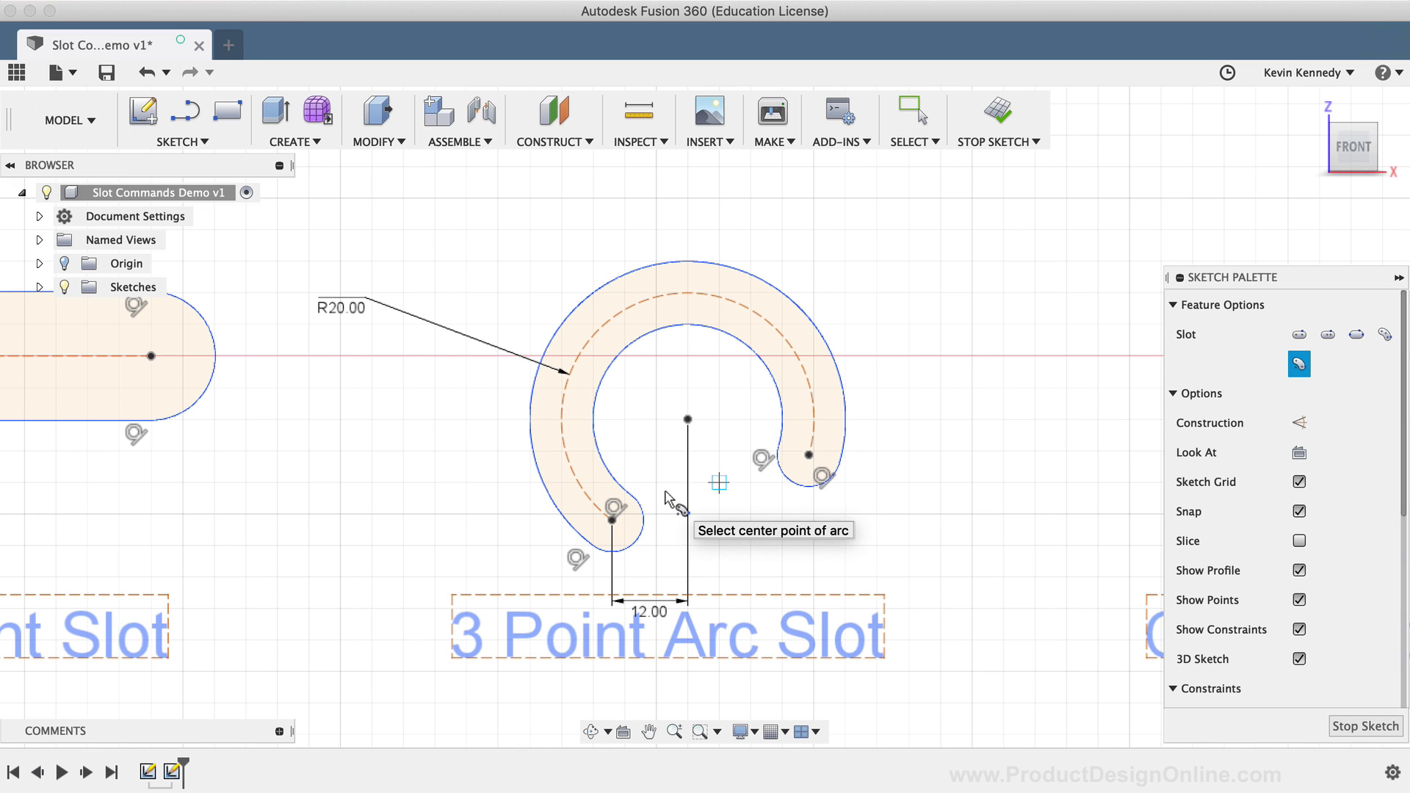
scroll(787, 550, "right", 5)
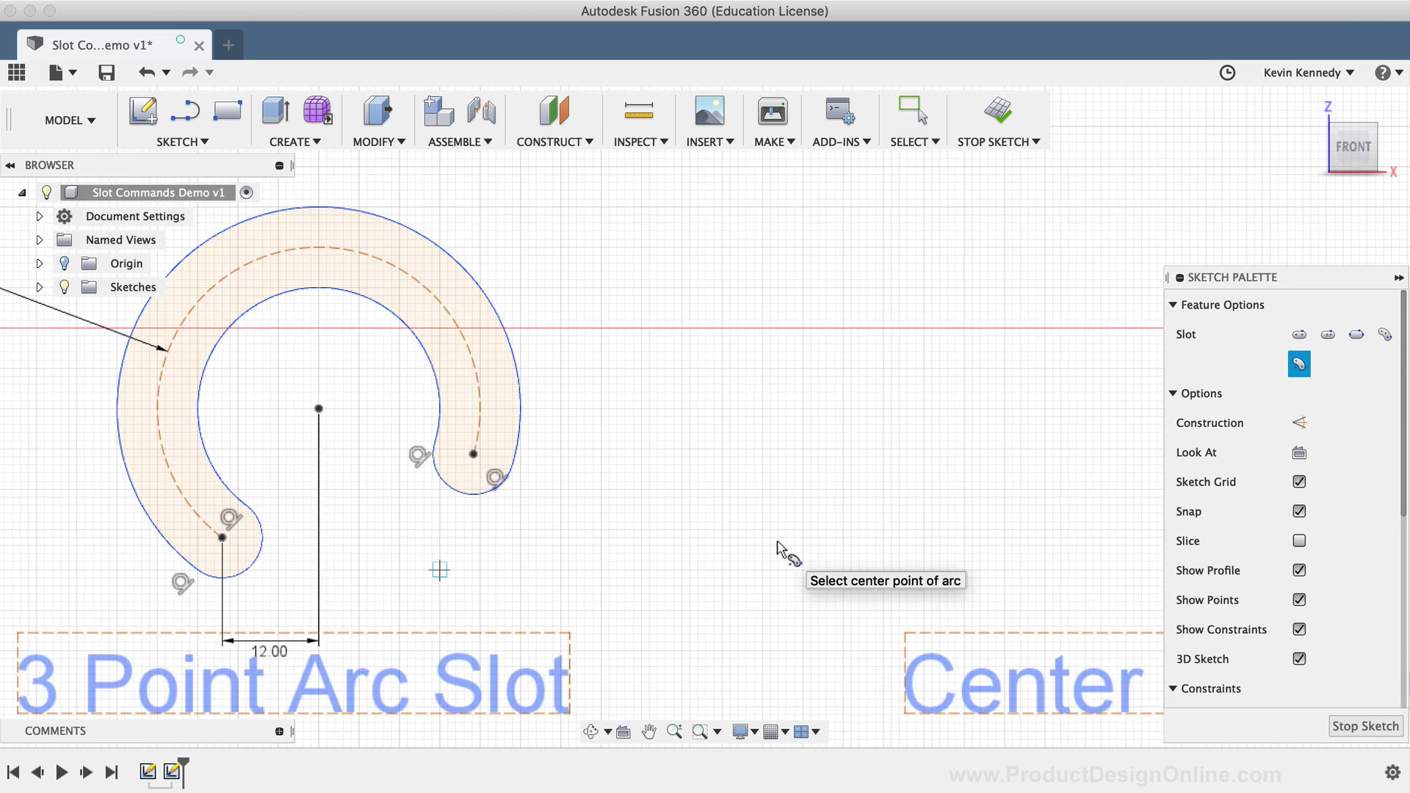
scroll(786, 551, "right", 8)
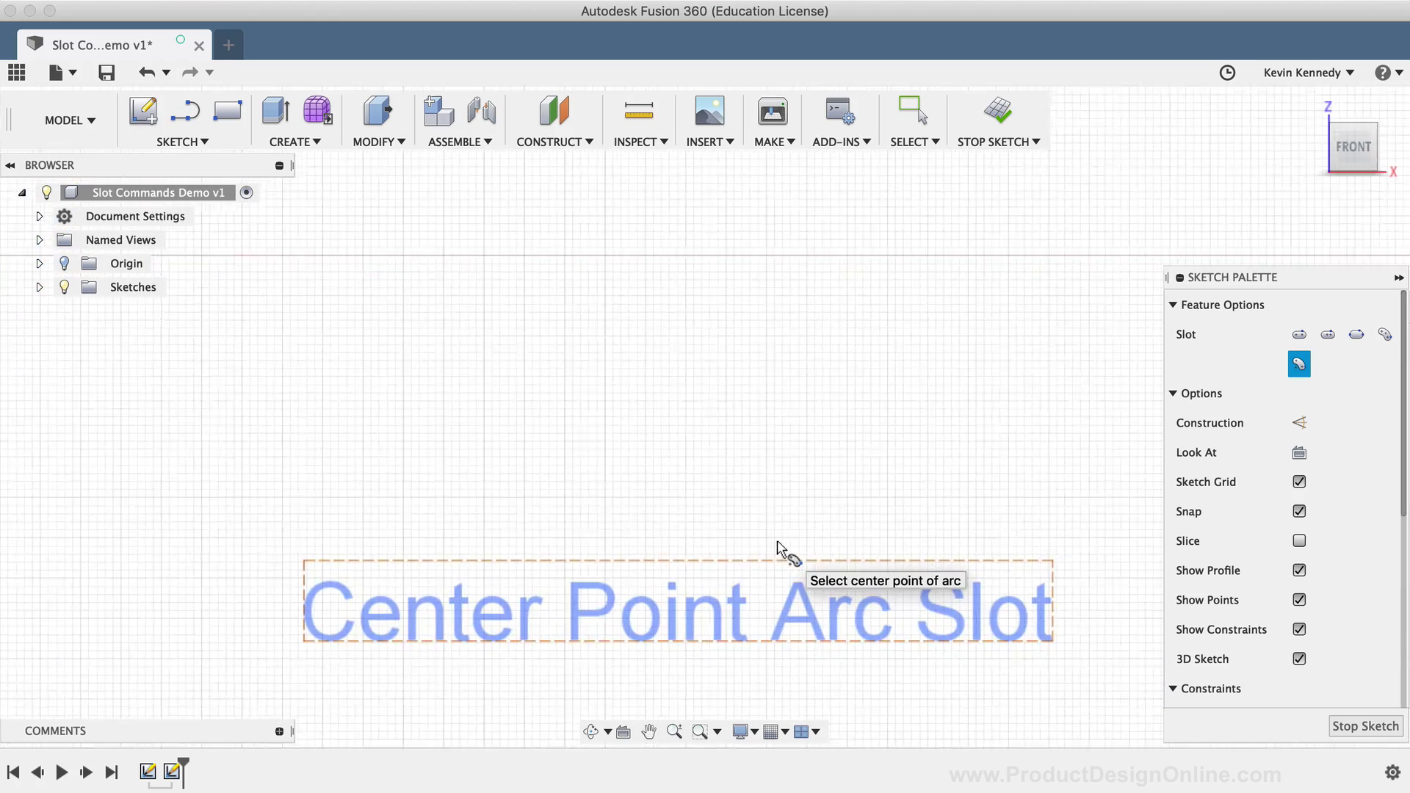
scroll(786, 551, "left", 2)
scroll(786, 551, "down", 3)
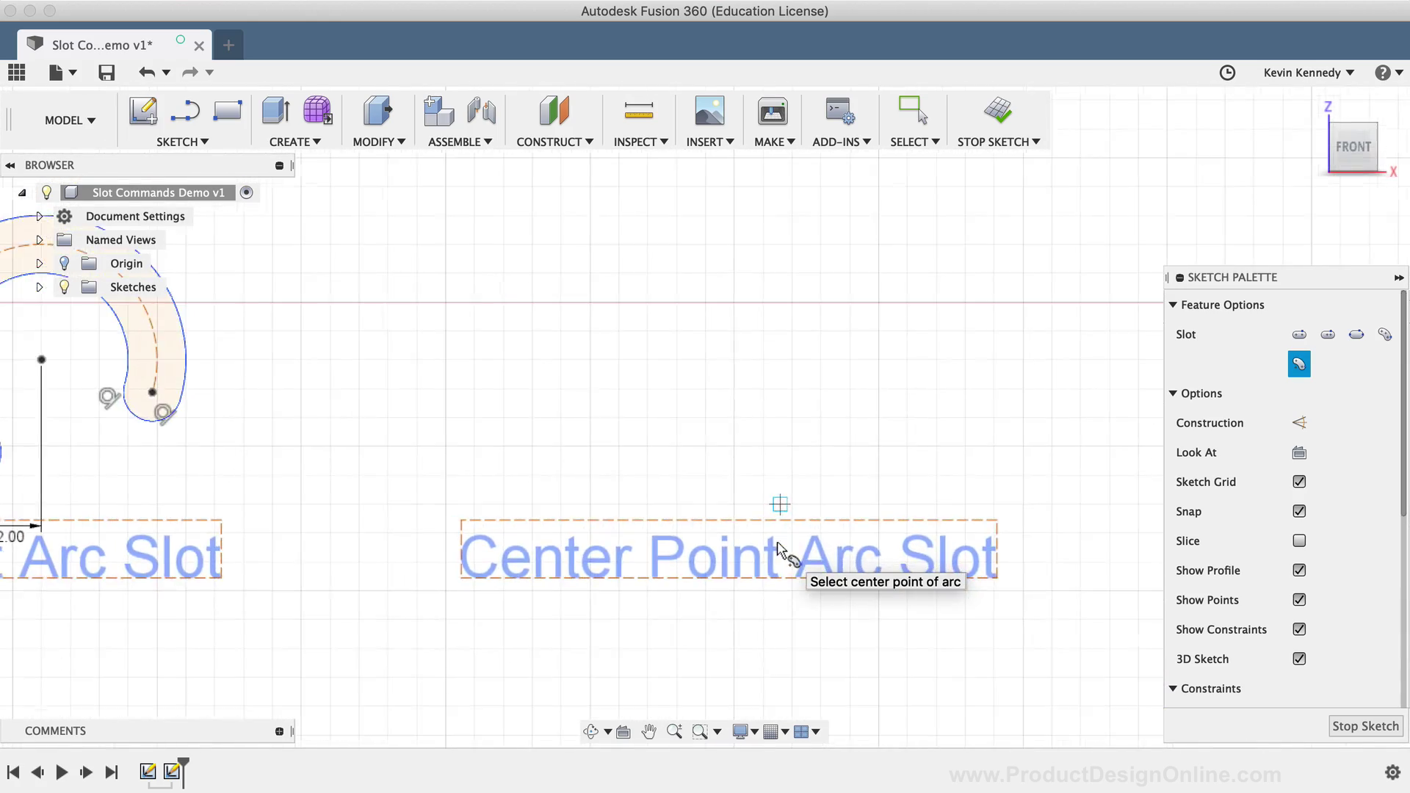
scroll(782, 551, "up", 3)
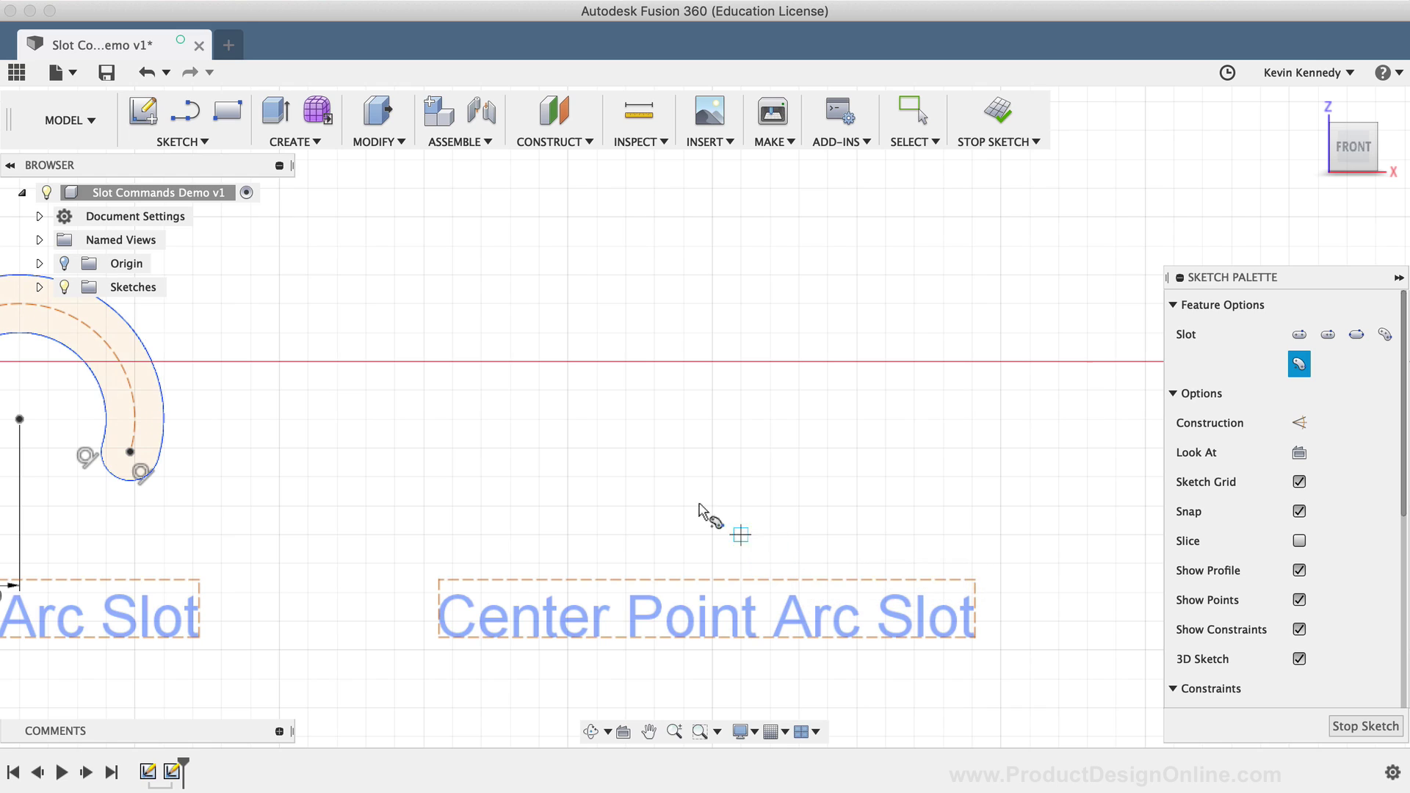
left_click(711, 362)
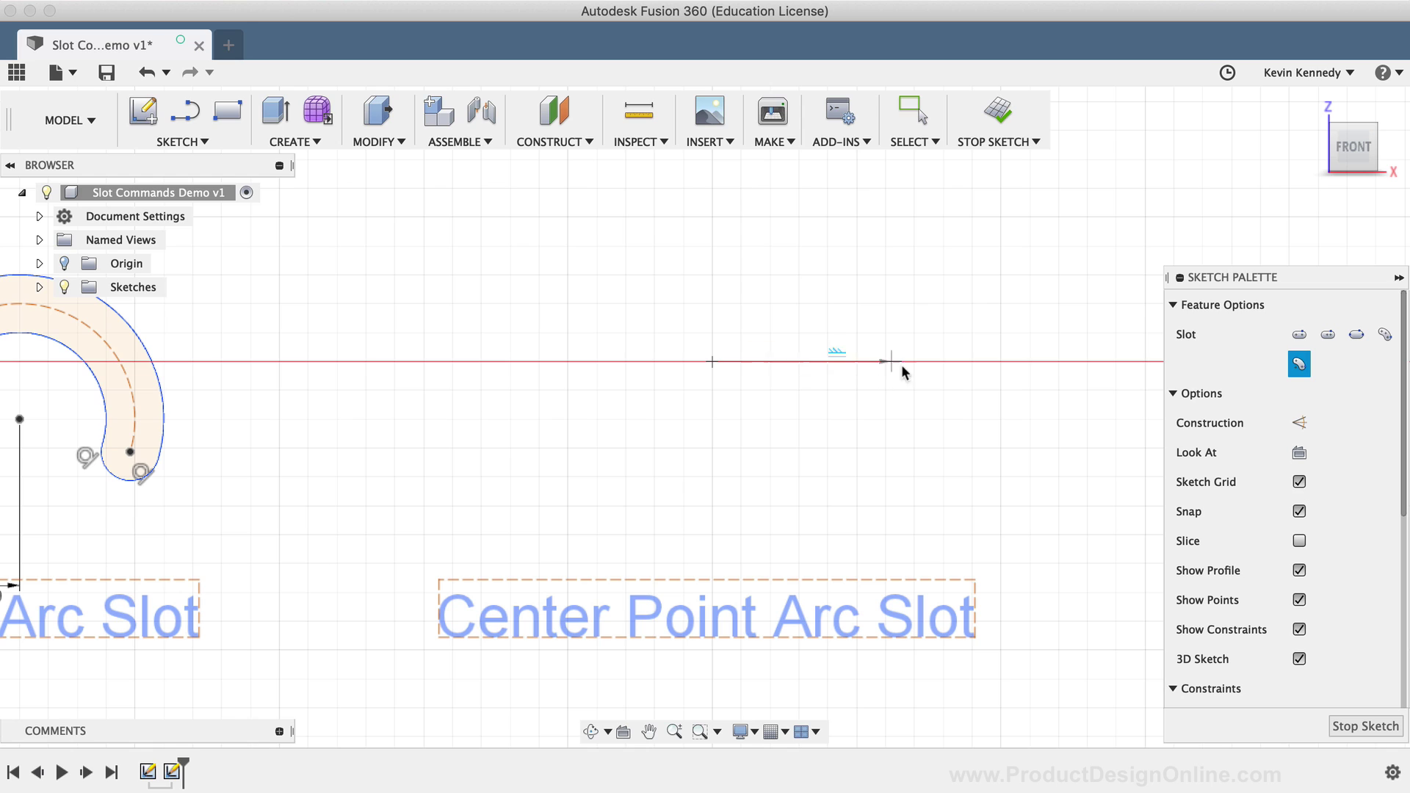
left_click(935, 363)
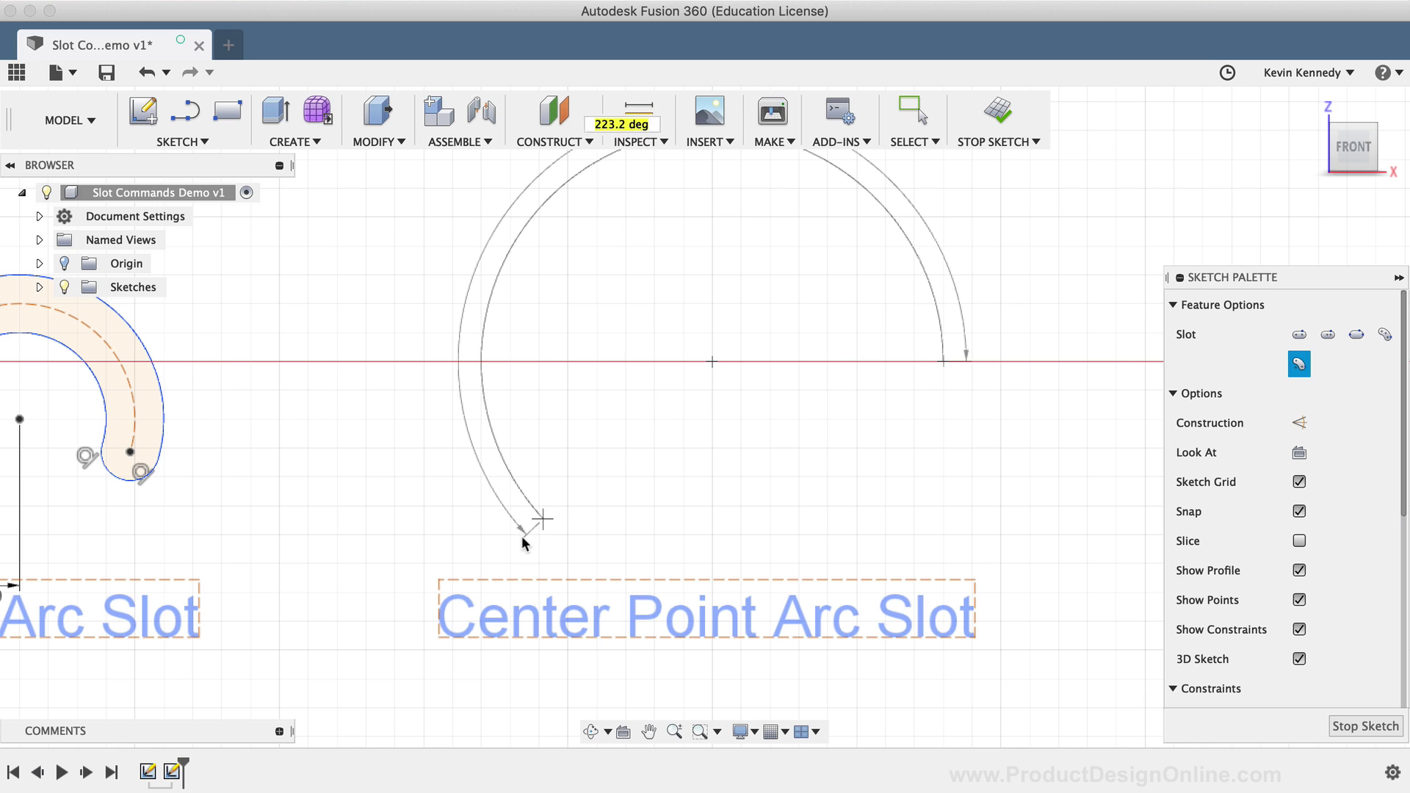
left_click(507, 512)
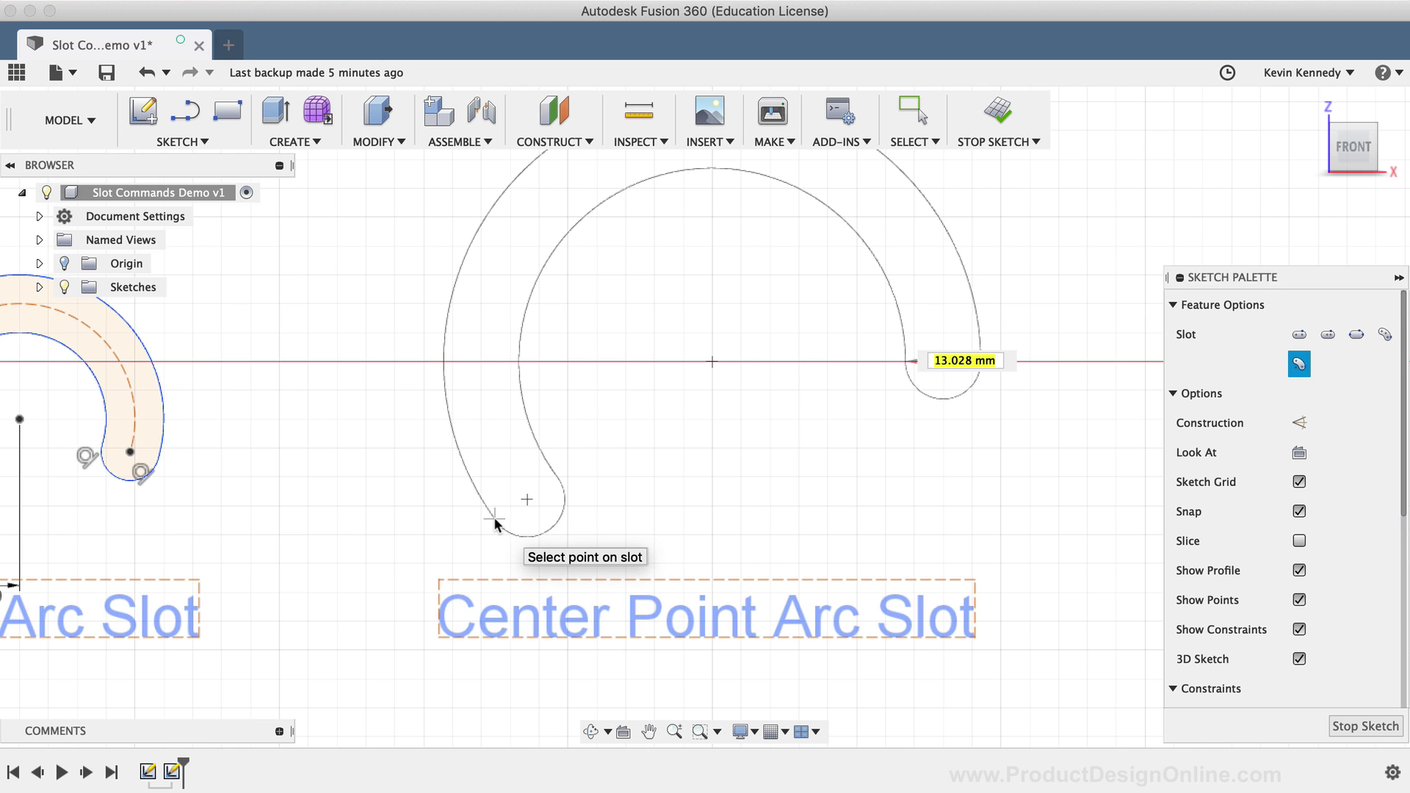
- Set the center point arc slot's width to close its profile, then exit the slot command
left_click(493, 517)
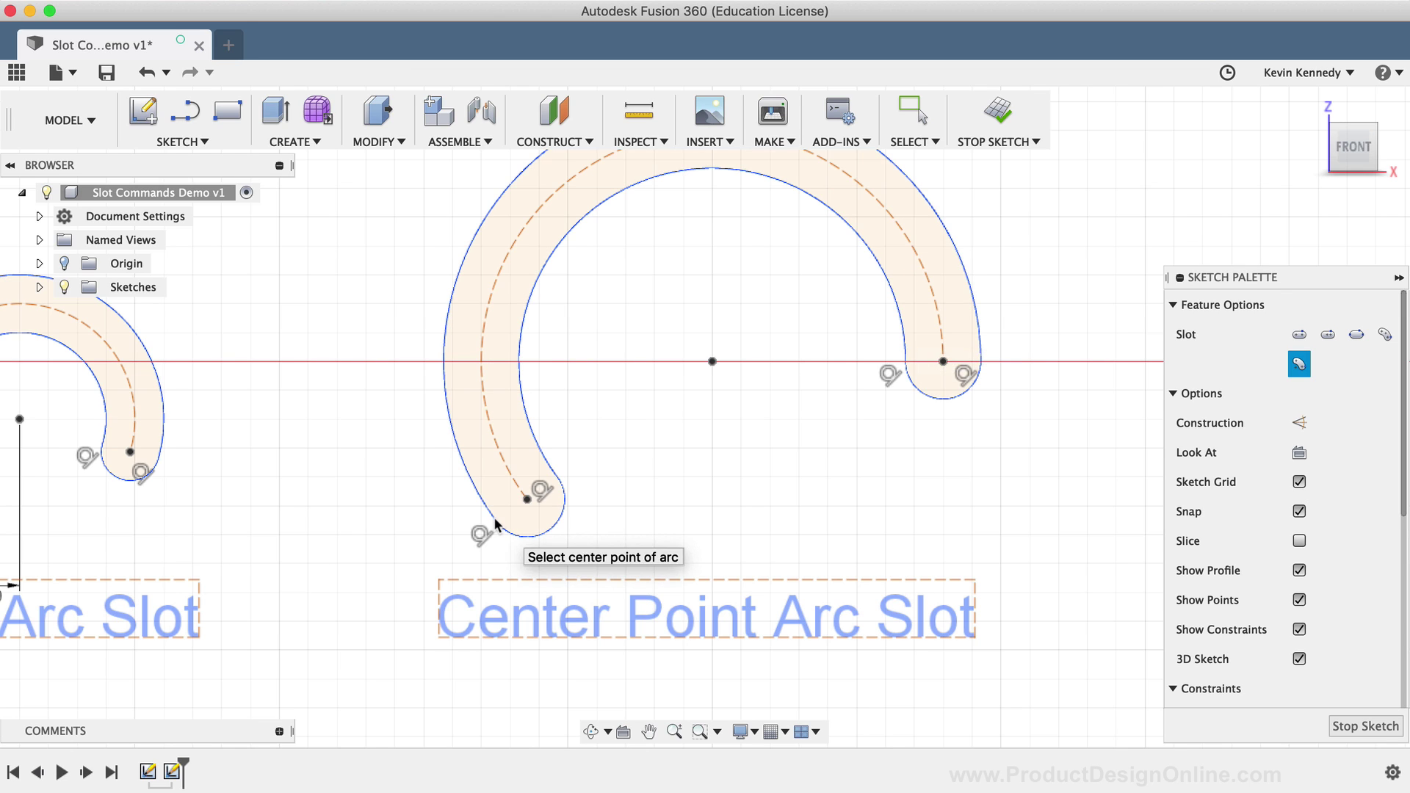
scroll(823, 492, "down", 3)
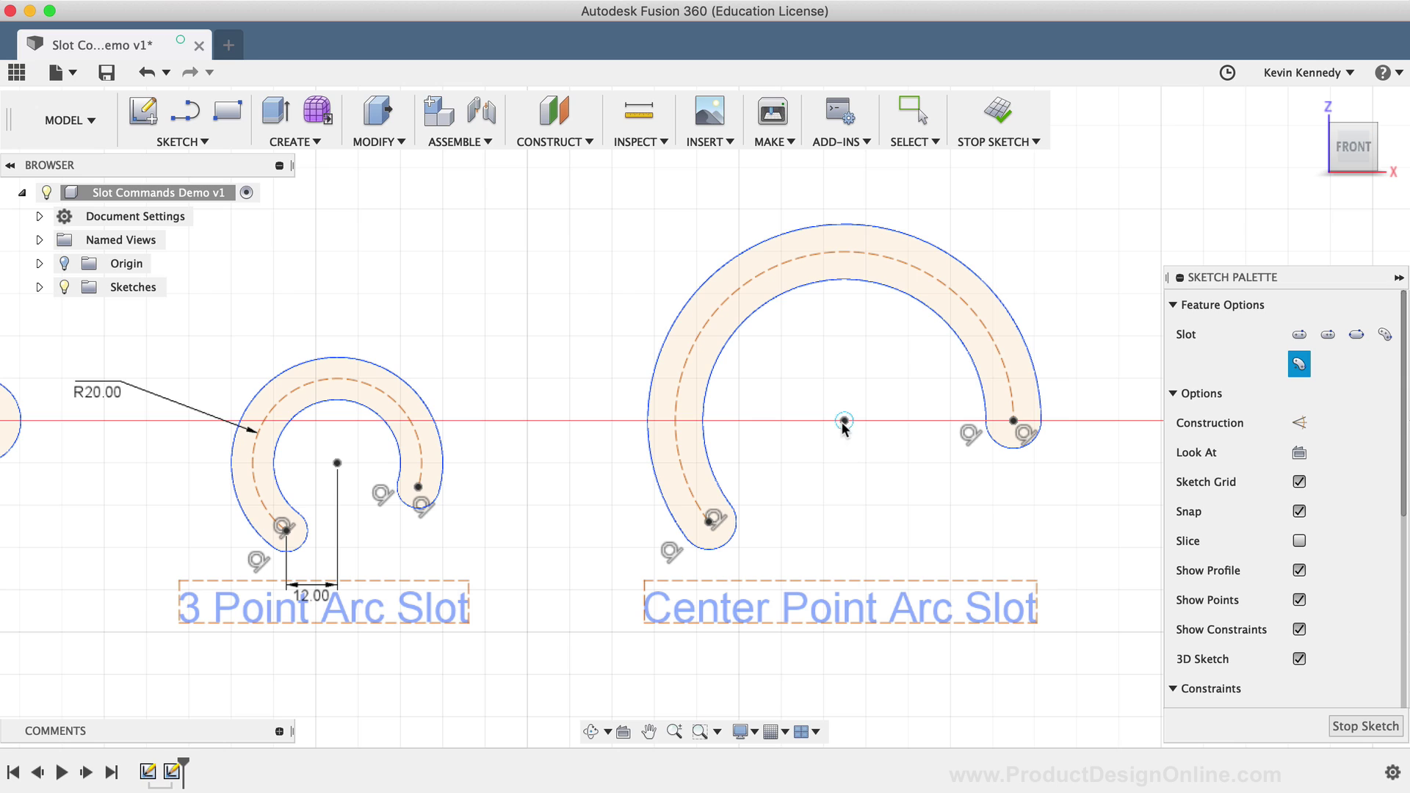
key("Escape")
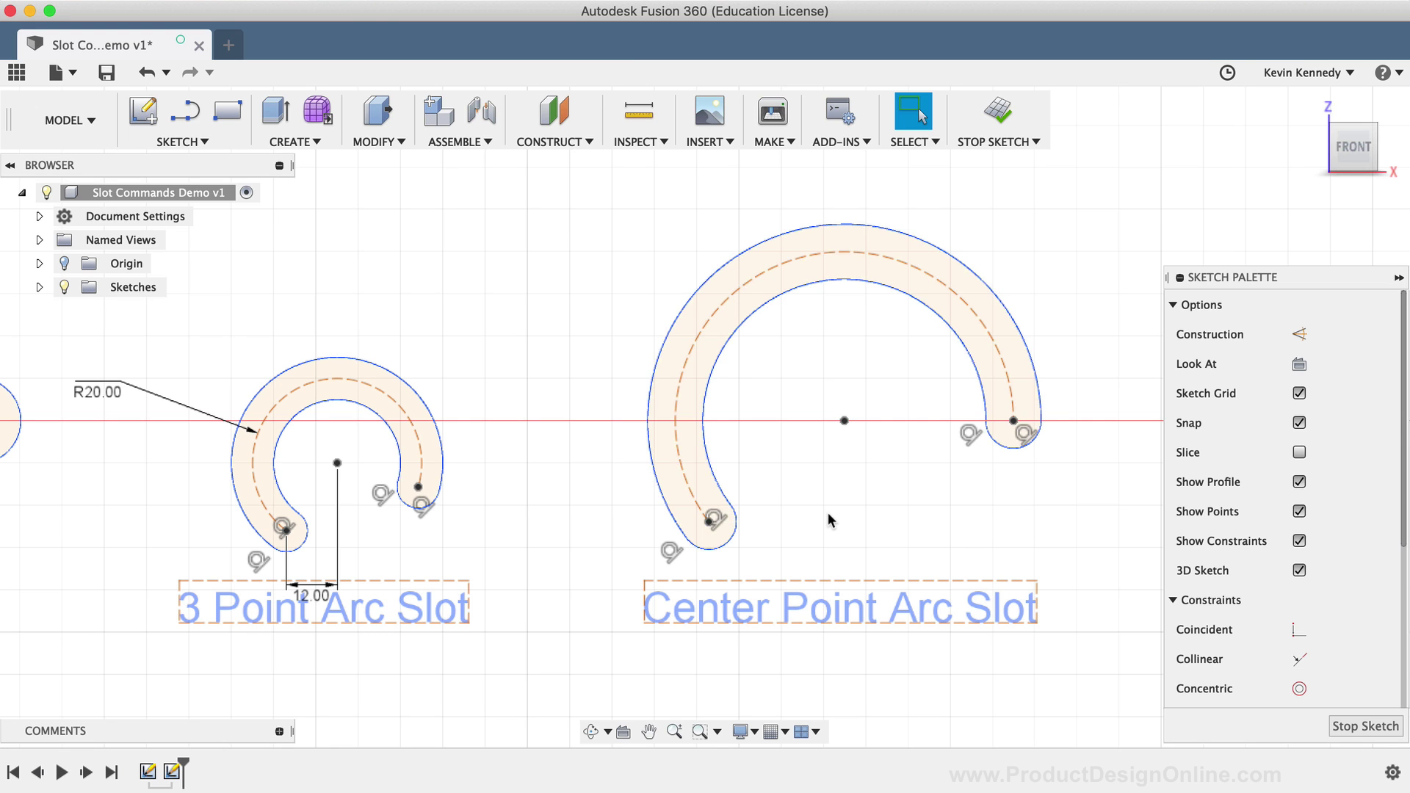
- Fit all five slots in view with F6, collapse the Sketch Palette, and zoom into the slot row
key("F6")
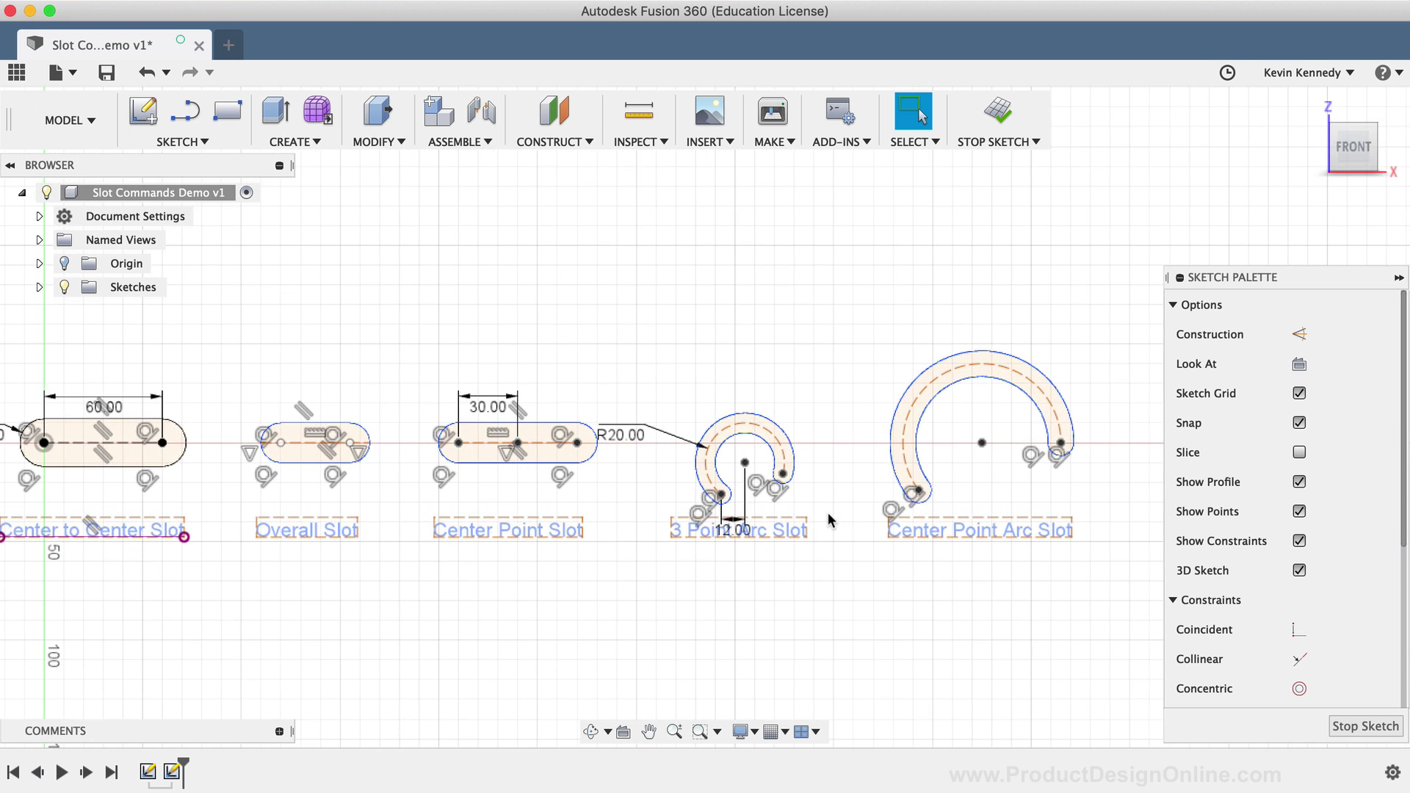
left_click(1179, 277)
scroll(830, 345, "up", 3)
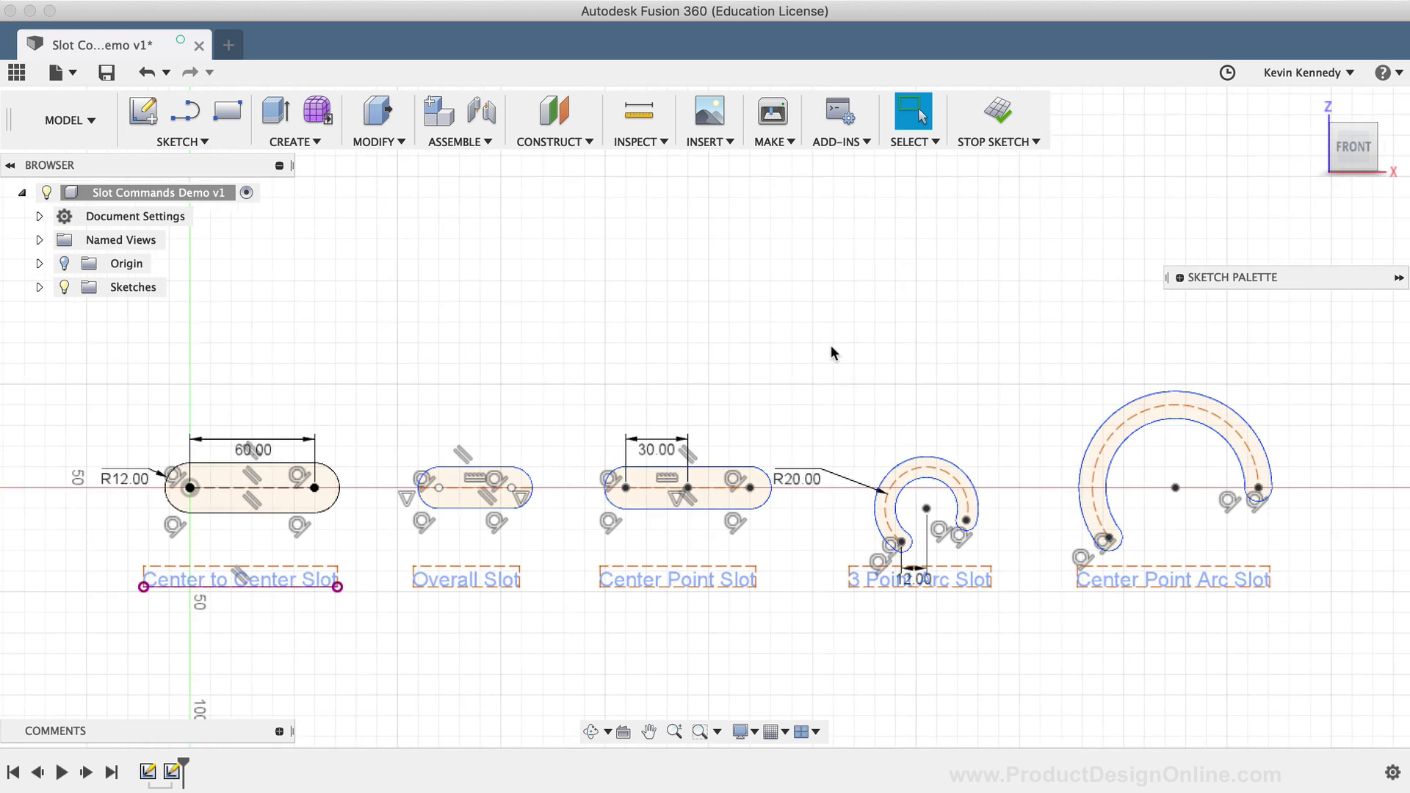